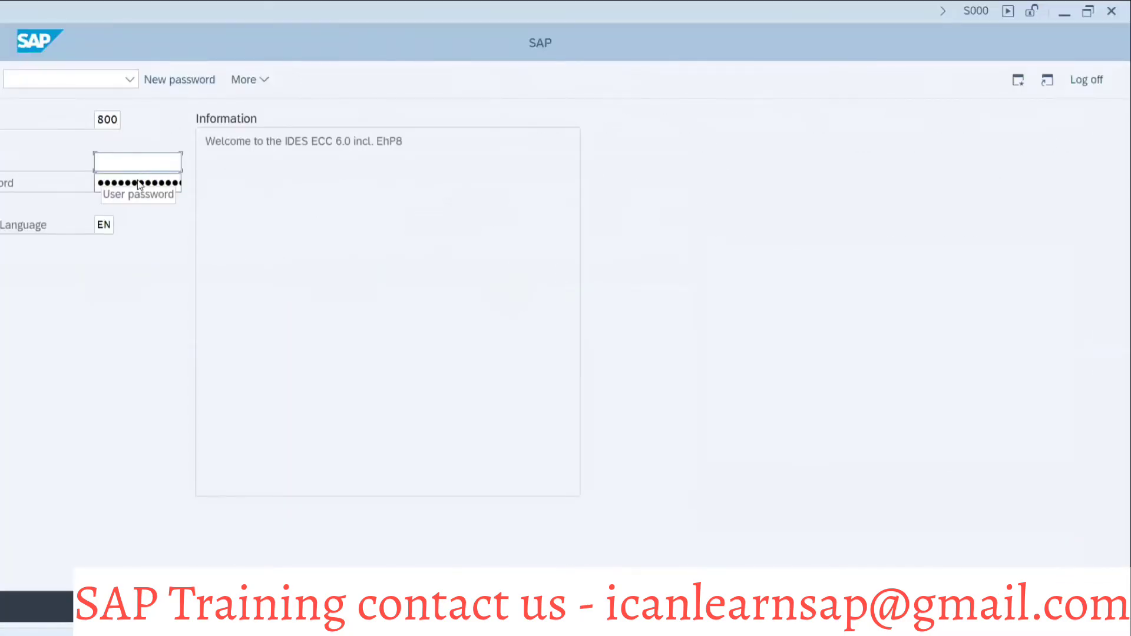
- Enter the user ID and the account password and log on to client 800
key(BackSpace)
click(139, 184)
text(•••••)
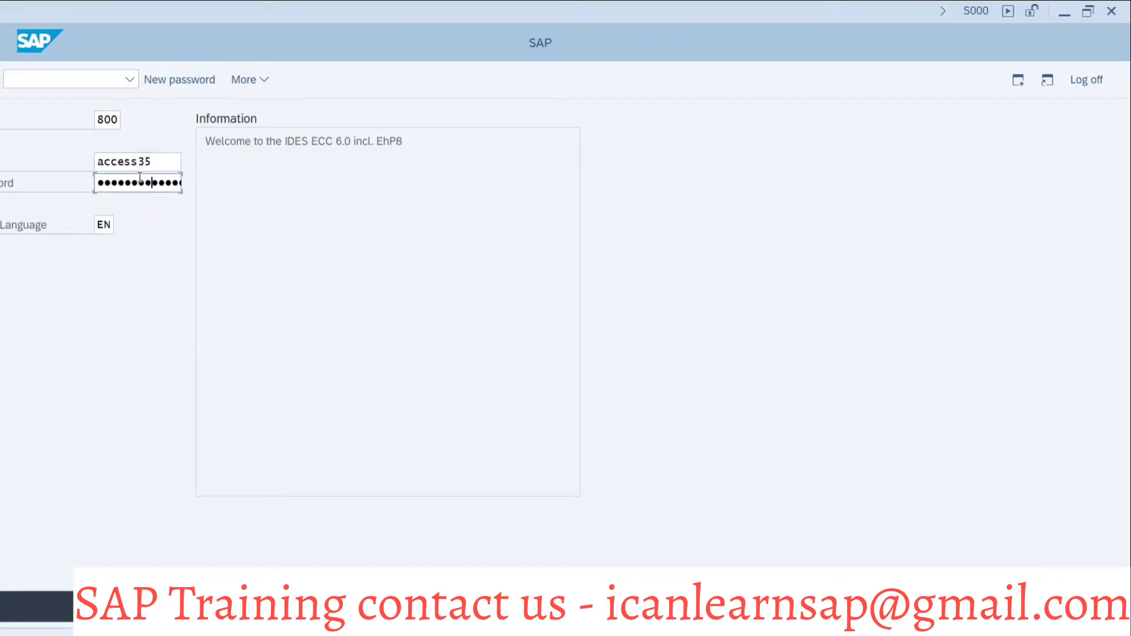
key(Return)
- Start transaction MM03 and call up the view selection for material LAPTOP-B1444
text(mm03)
key(Return)
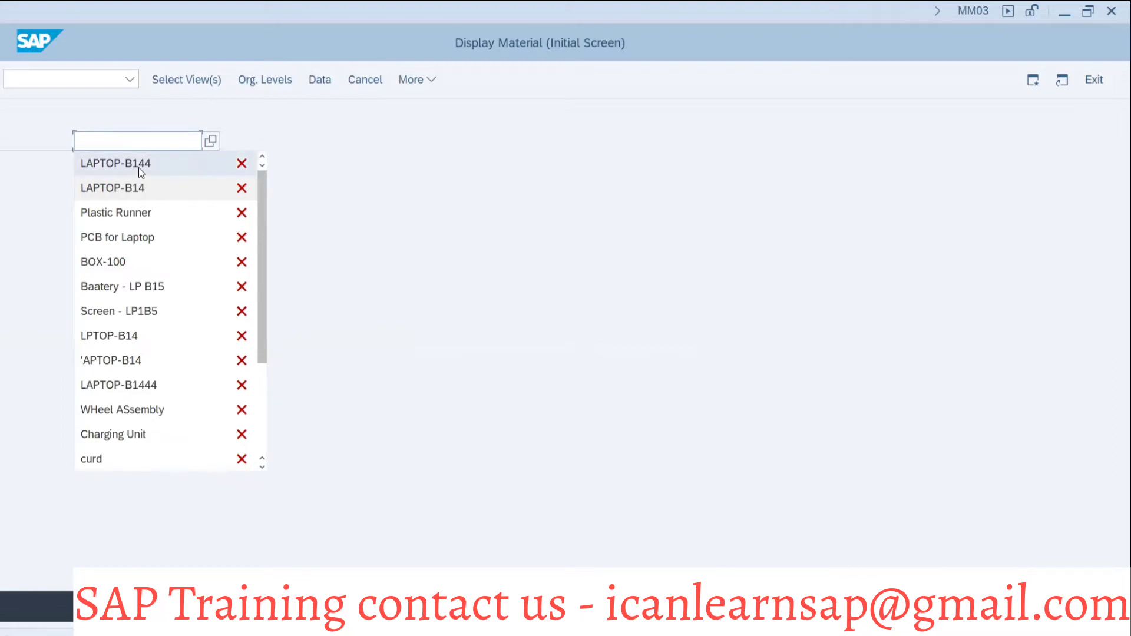
click(139, 167)
text(444)
key(Return)
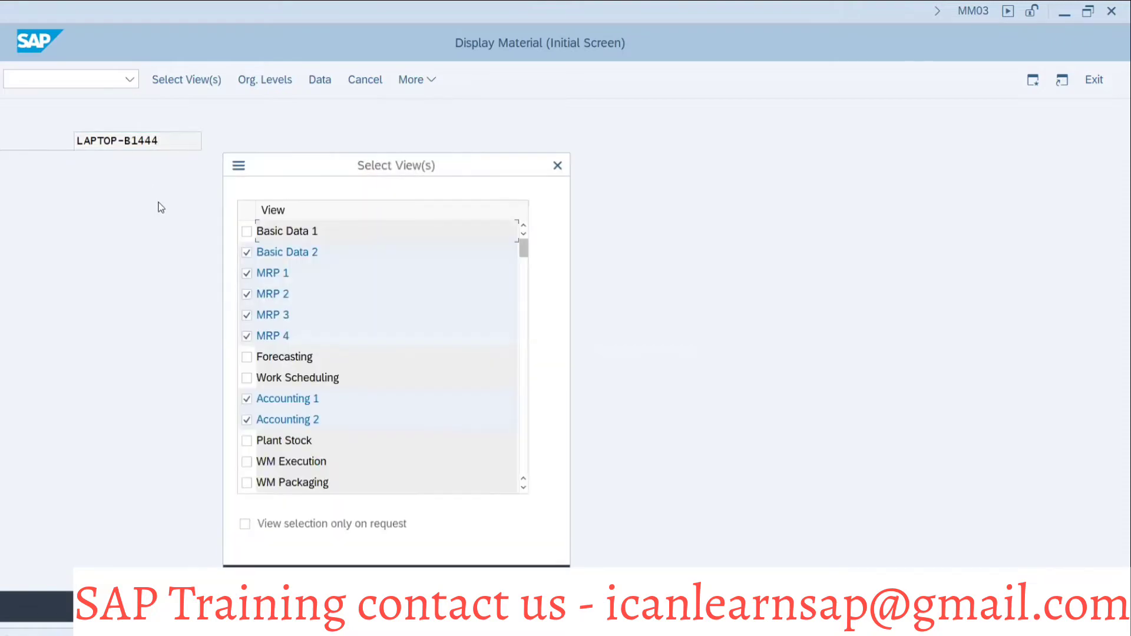
- Close the view selection, switch to transaction MM02 and open LAPTOP-B1444 for changing with the Work Scheduling view included
click(558, 166)
click(86, 87)
text(/nm)
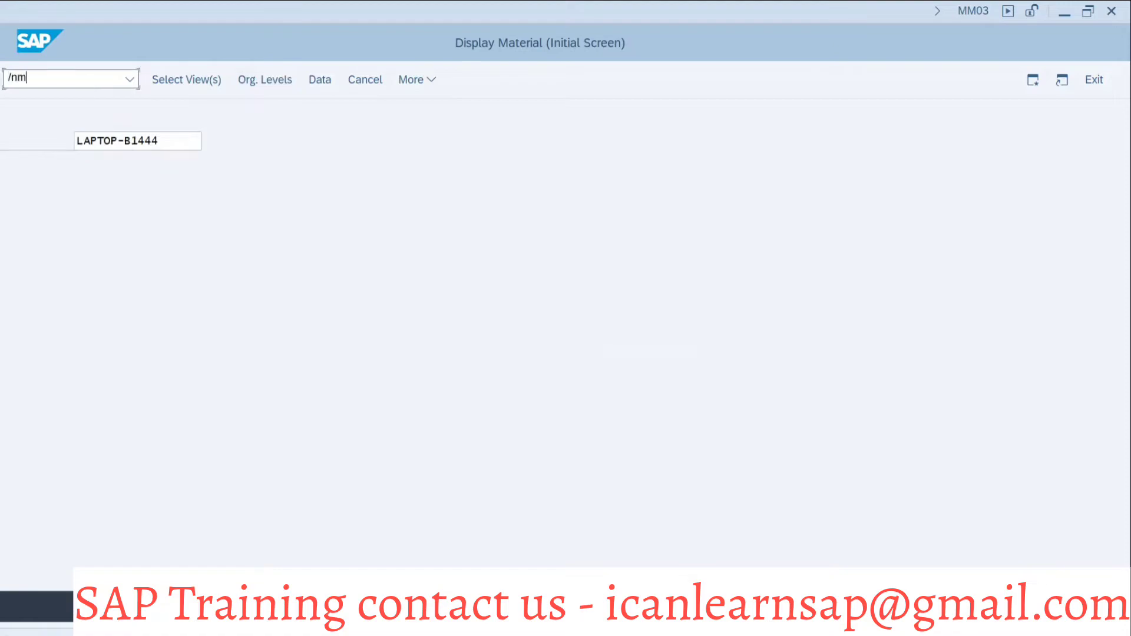
text(m02)
key(Return)
key(Return)
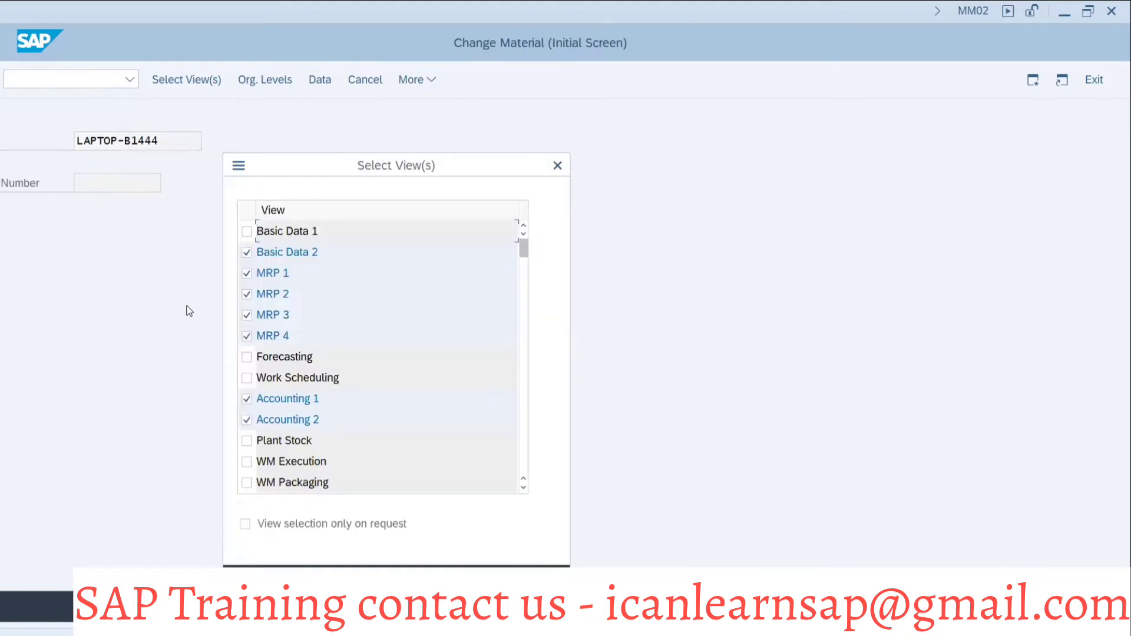
click(246, 377)
double_click(271, 358)
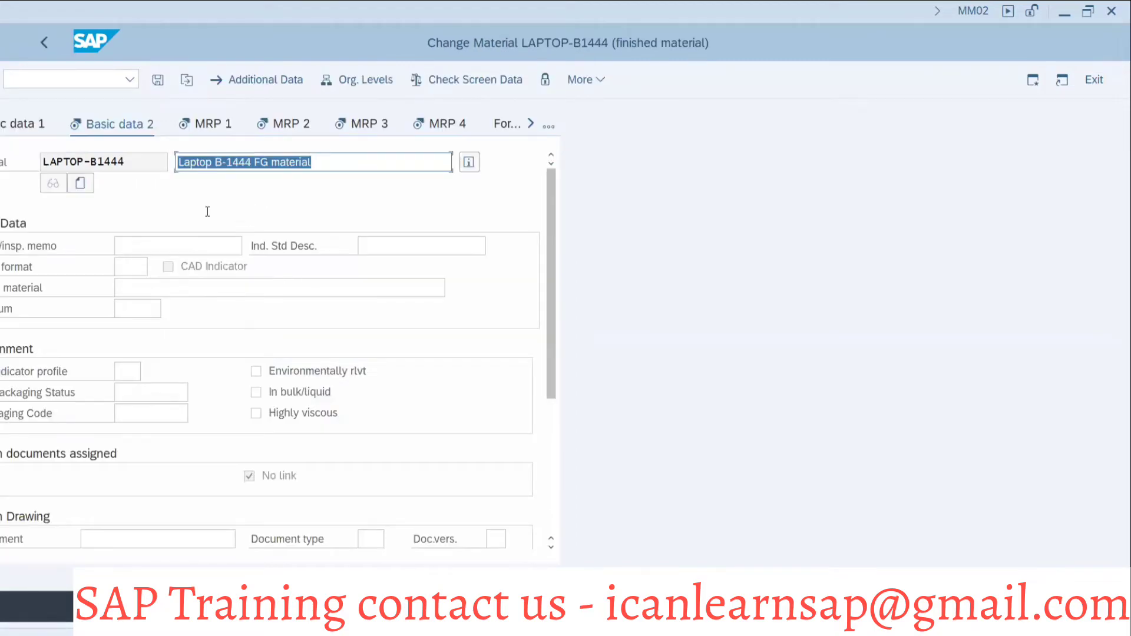
- In the MRP 3 view, set strategy group 40, consumption mode 2 and both consumption periods to 999, and save the material
click(222, 121)
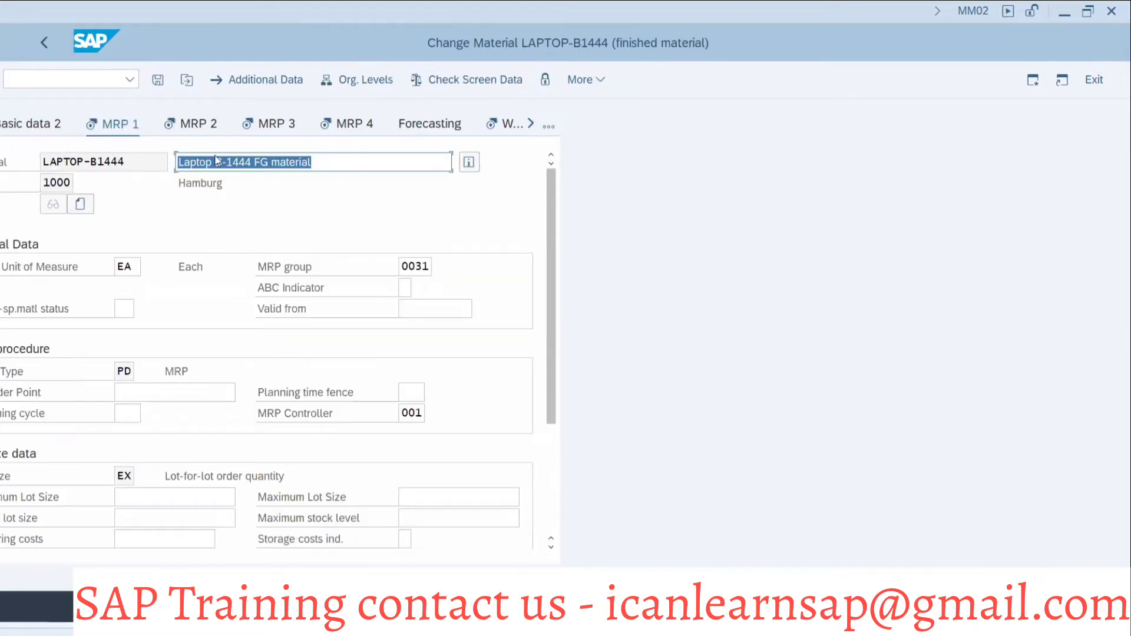
click(164, 147)
key(Return)
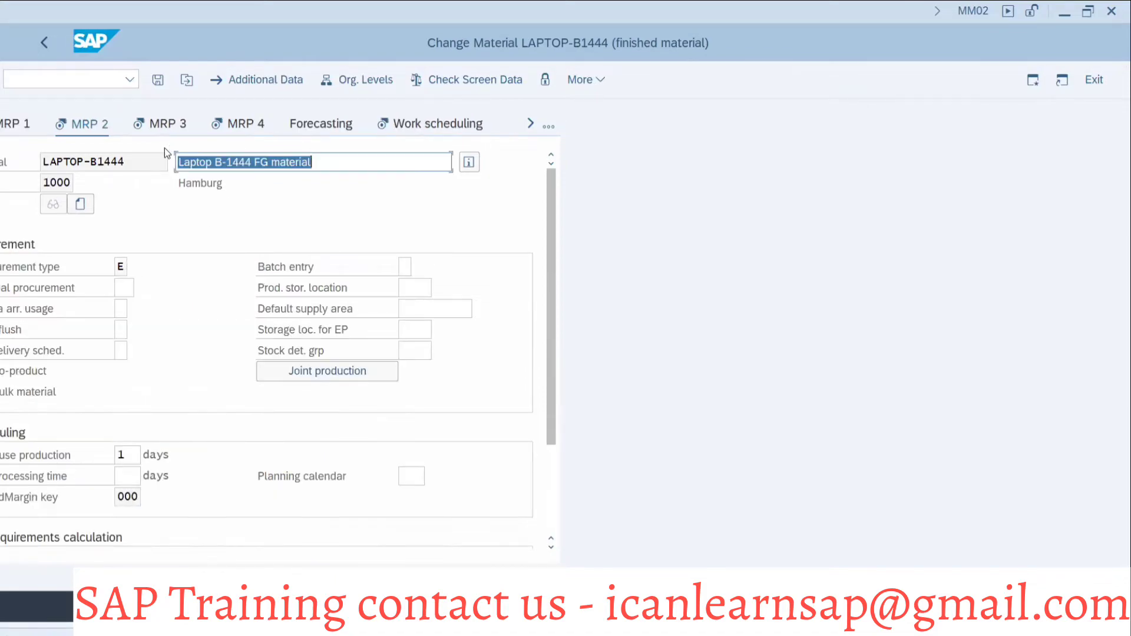
key(Return)
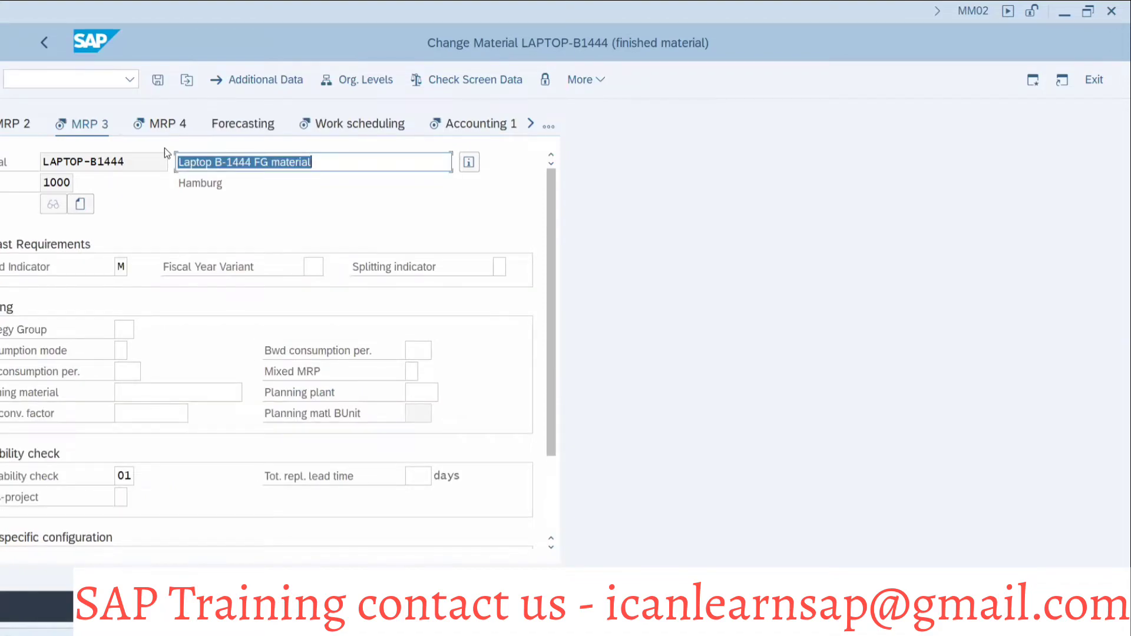
click(124, 328)
text(40)
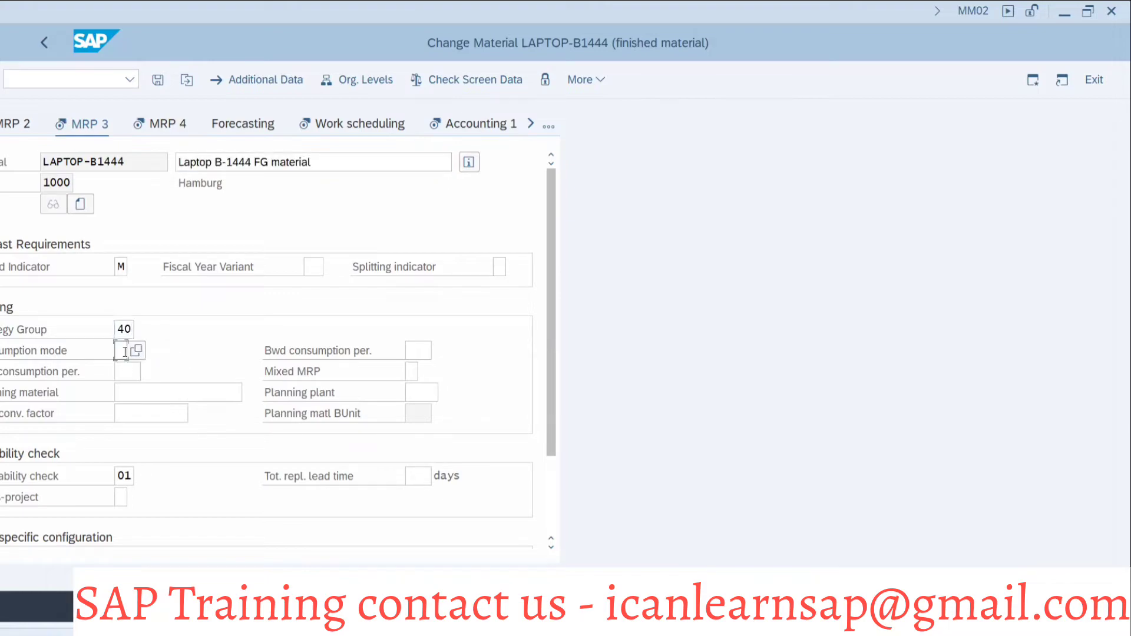
text(2)
click(411, 351)
click(420, 373)
click(127, 371)
click(130, 393)
click(158, 81)
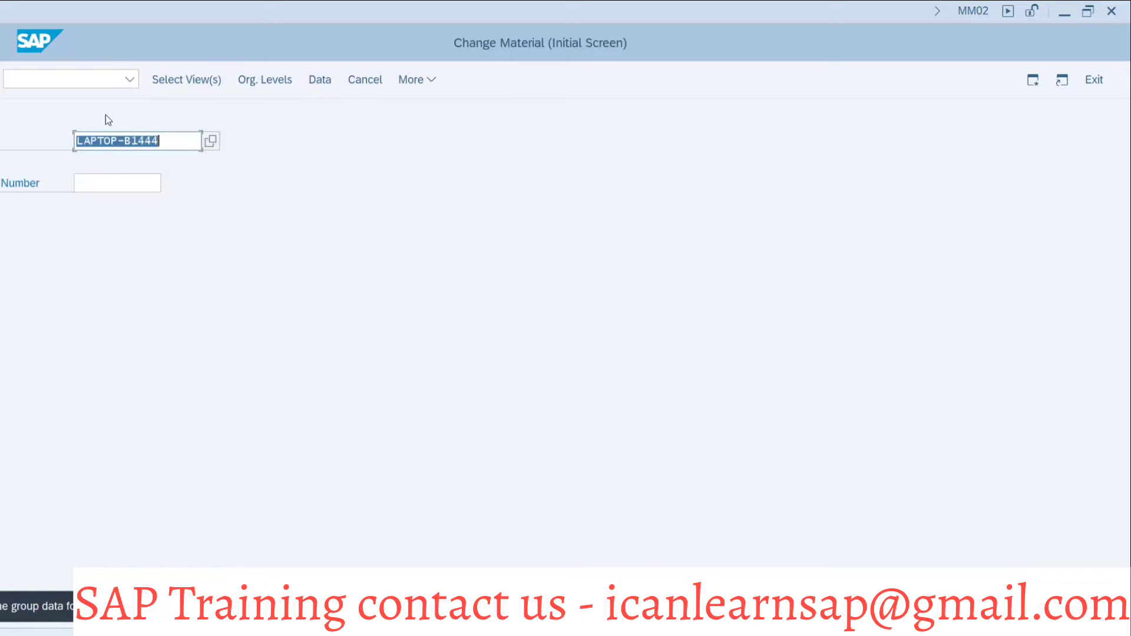
- Switch from changing to displaying material LAPTOP-B1444, call up its view selection and close it
click(407, 78)
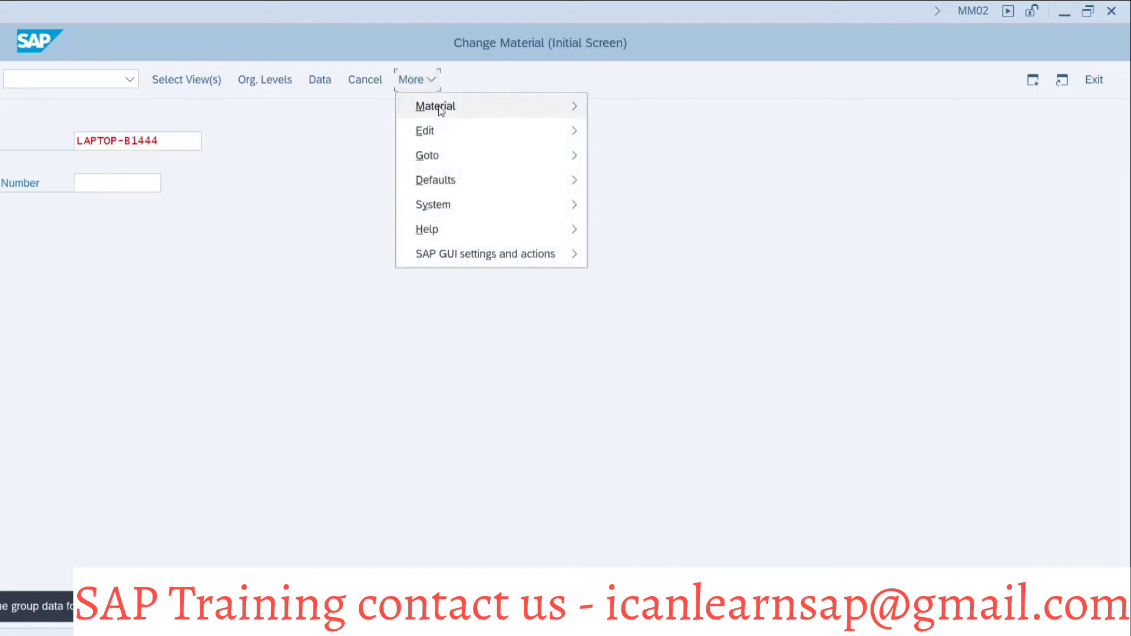
mouse_move(525, 111)
mouse_move(639, 180)
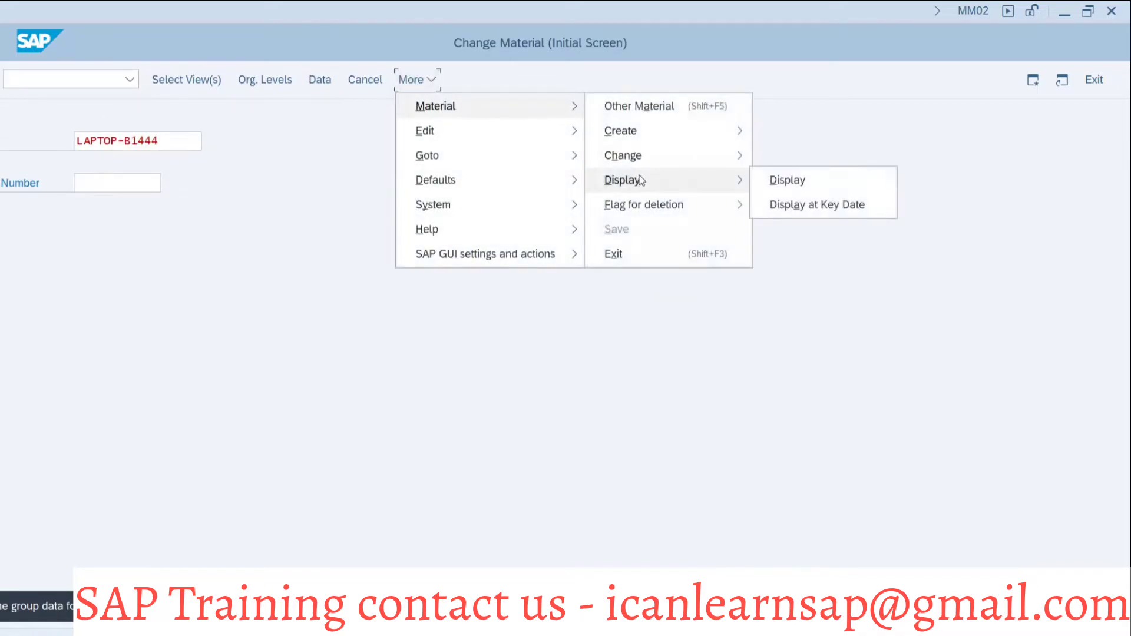
click(827, 178)
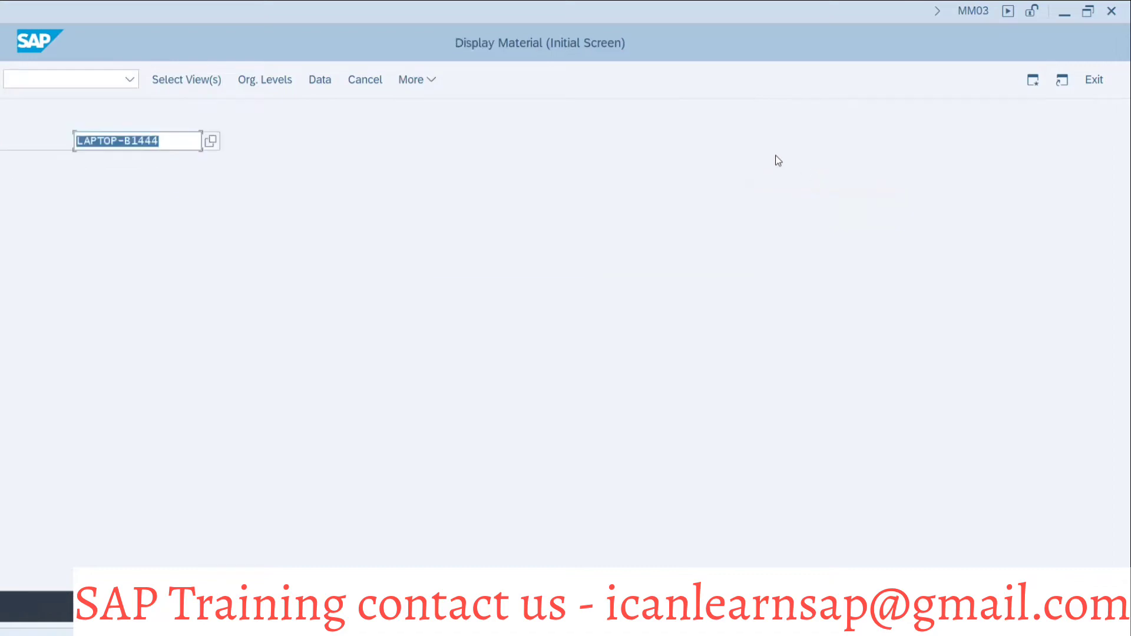
key(Return)
click(557, 165)
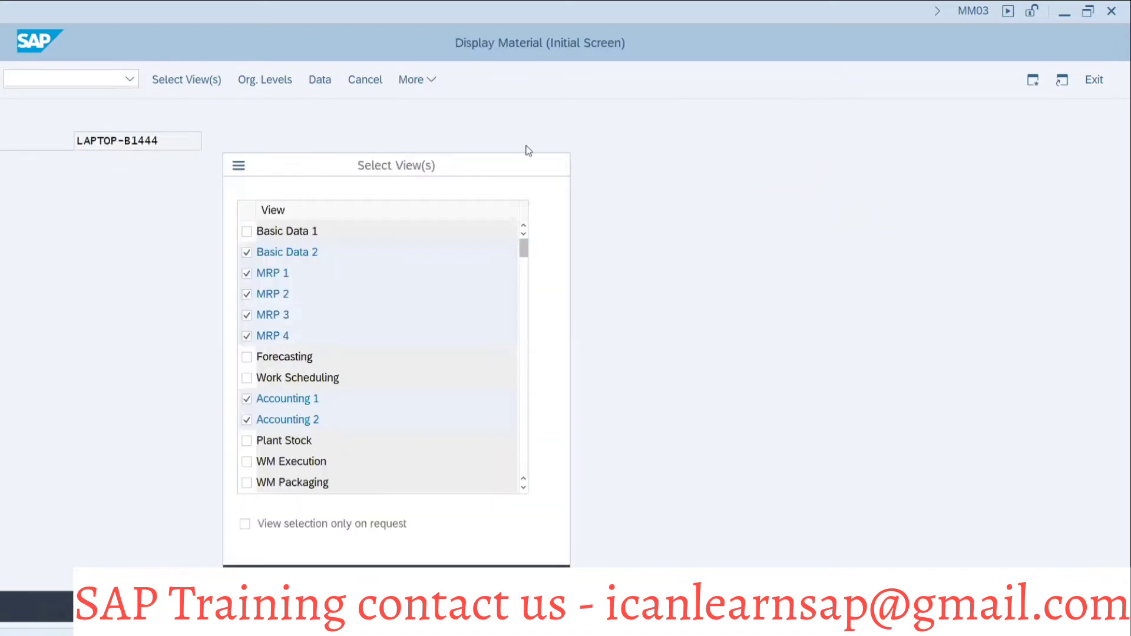
- Reopen material LAPTOP-B1444 in transaction MM02 and go to its MRP 3 view
click(88, 81)
text(/nmm02)
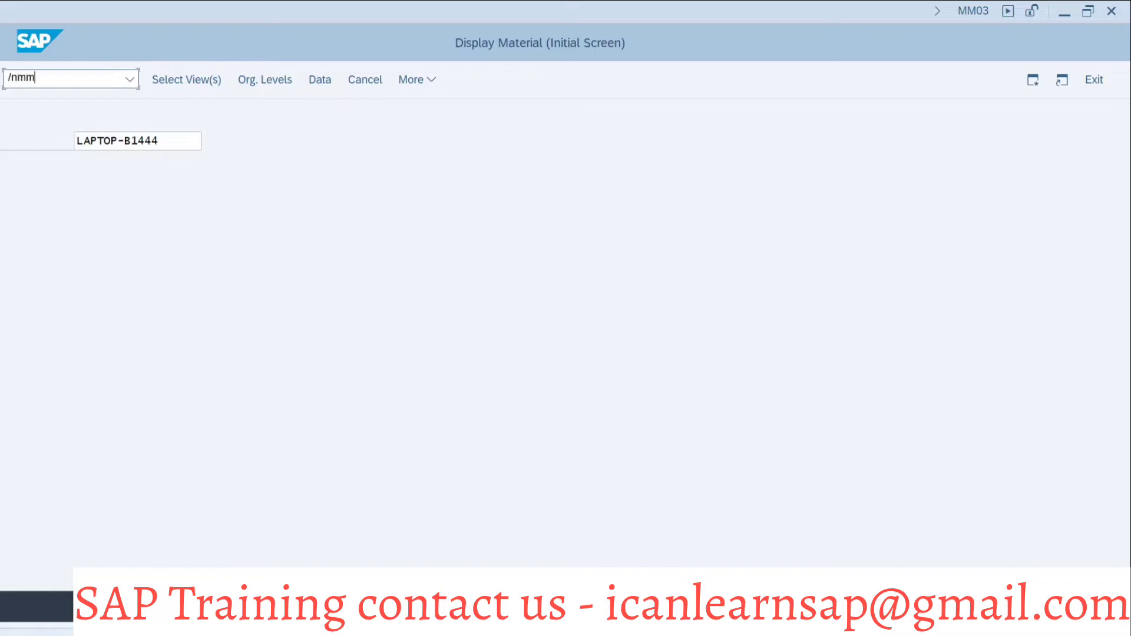
key(Return)
key(Return)
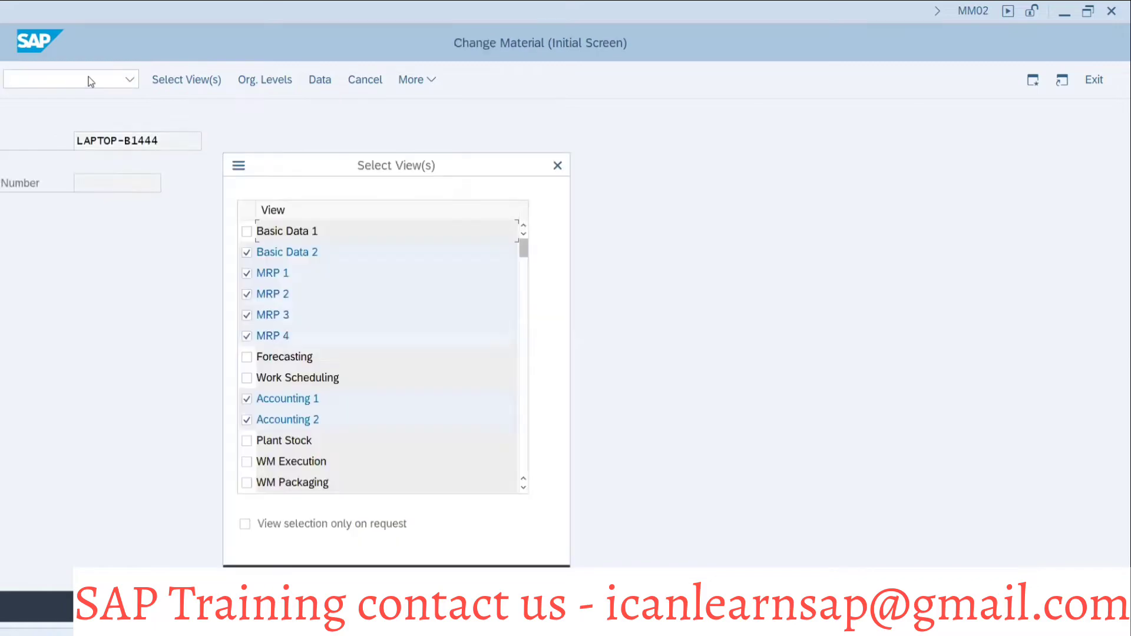
key(Return)
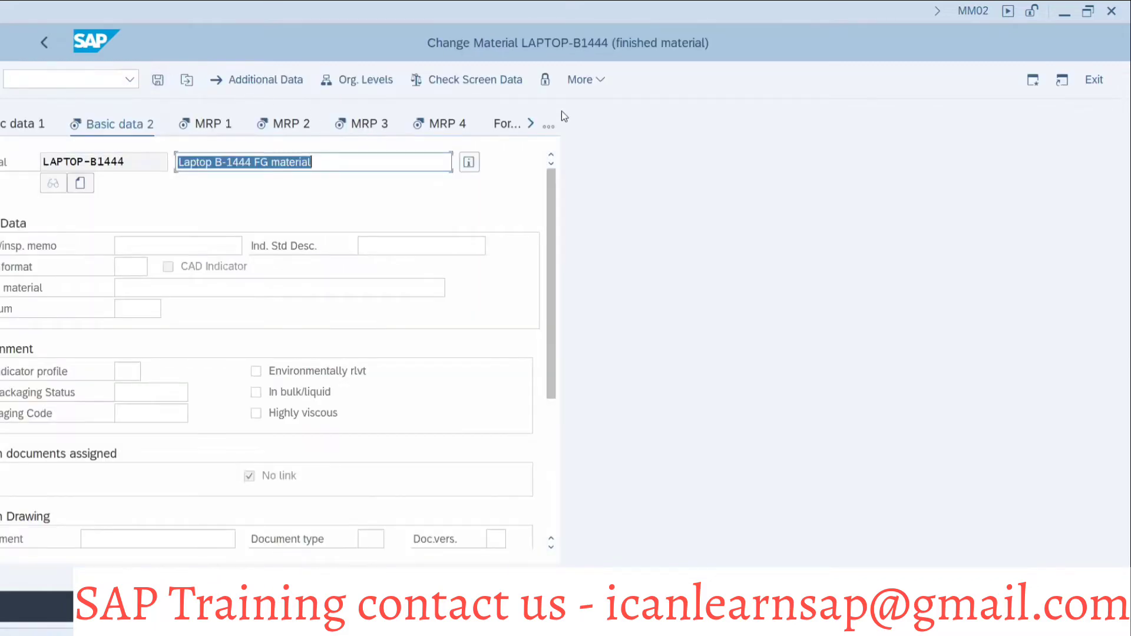
click(549, 127)
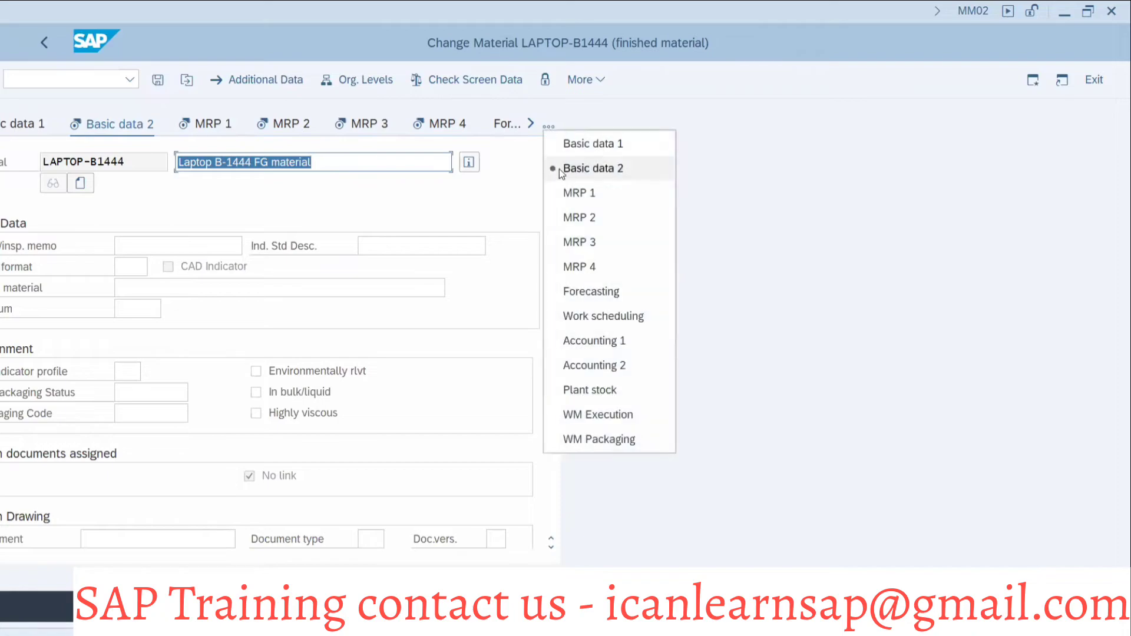
click(592, 247)
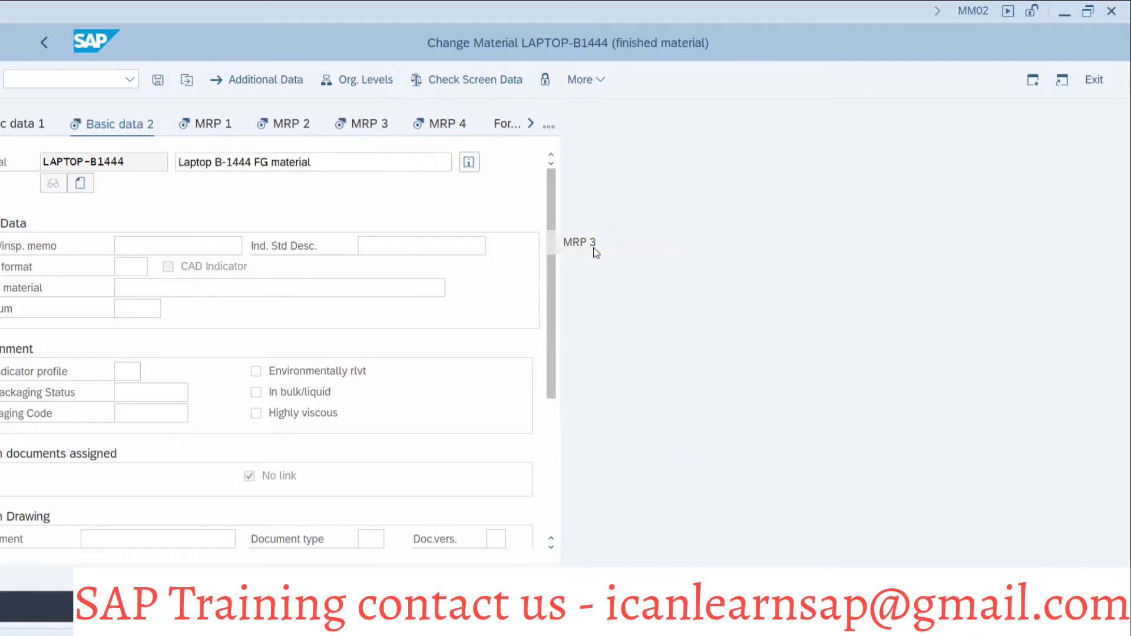
- Update the Work scheduling view of material LAPTOP-B1444 and save the material
click(542, 132)
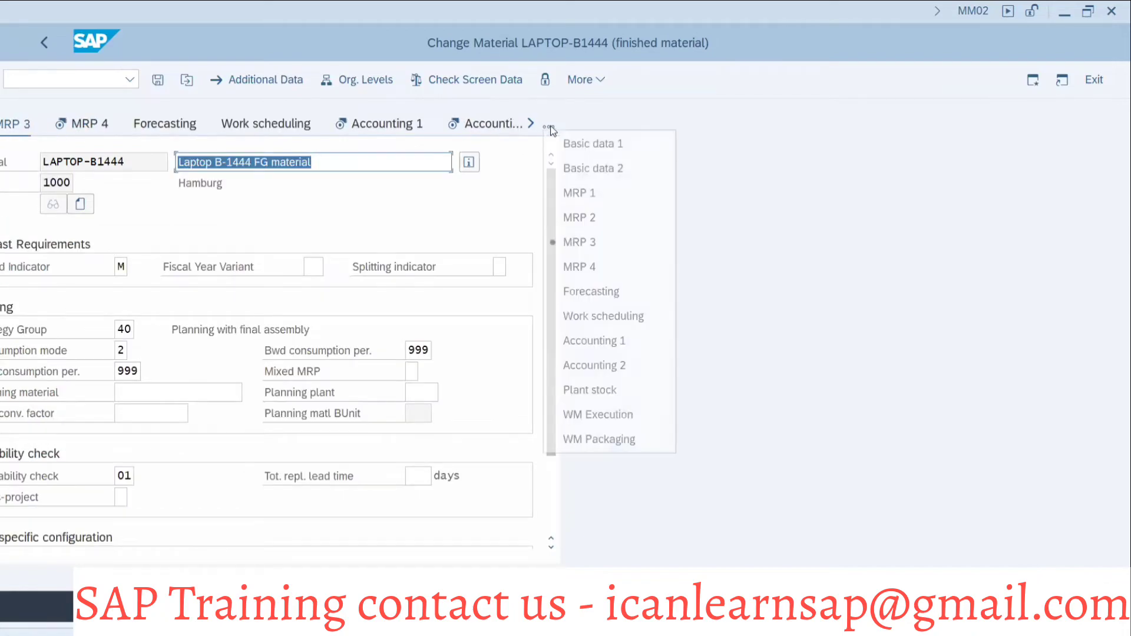
click(595, 315)
click(125, 329)
click(152, 350)
click(157, 80)
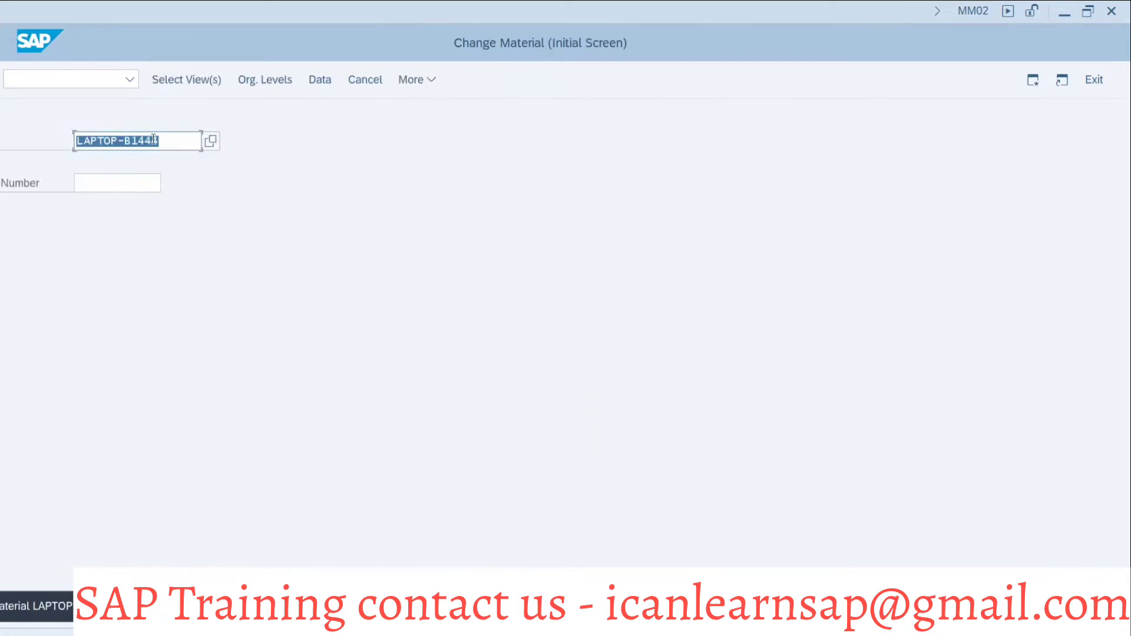
- Open the stock/requirements list with transaction MD04 for material LAPTOP-B1444
click(33, 83)
text(/nmm02)
key(Return)
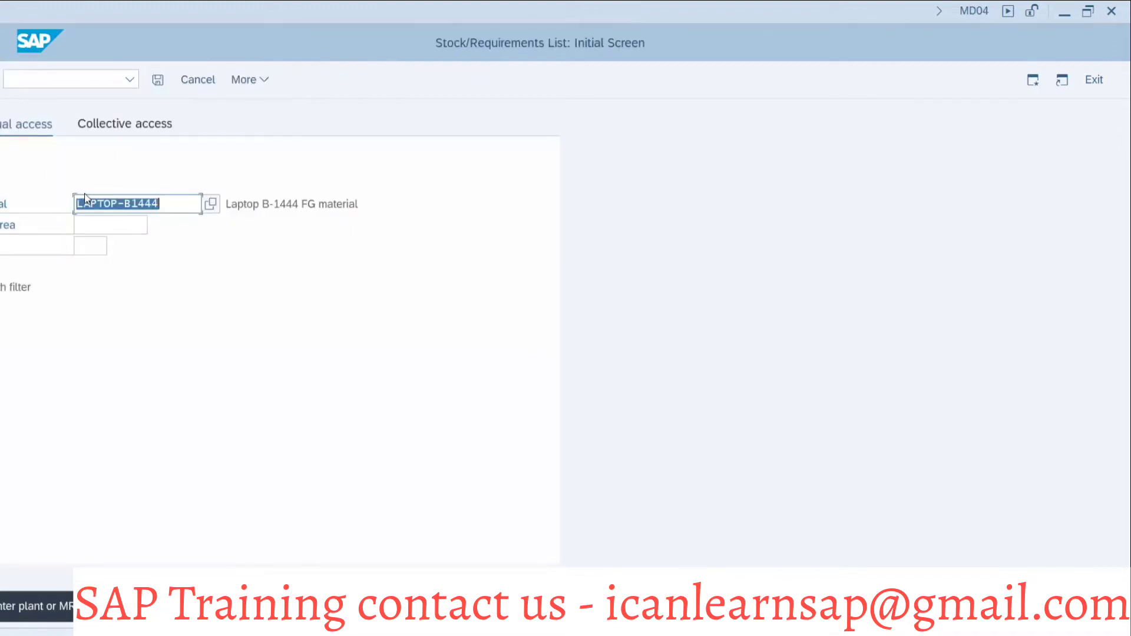
text(FRIDGE NEW B14)
key(BackSpace)
key(BackSpace)
key(BackSpace)
key(BackSpace)
key(BackSpace)
key(BackSpace)
key(BackSpace)
key(BackSpace)
key(BackSpace)
key(BackSpace)
key(BackSpace)
key(BackSpace)
key(BackSpace)
key(BackSpace)
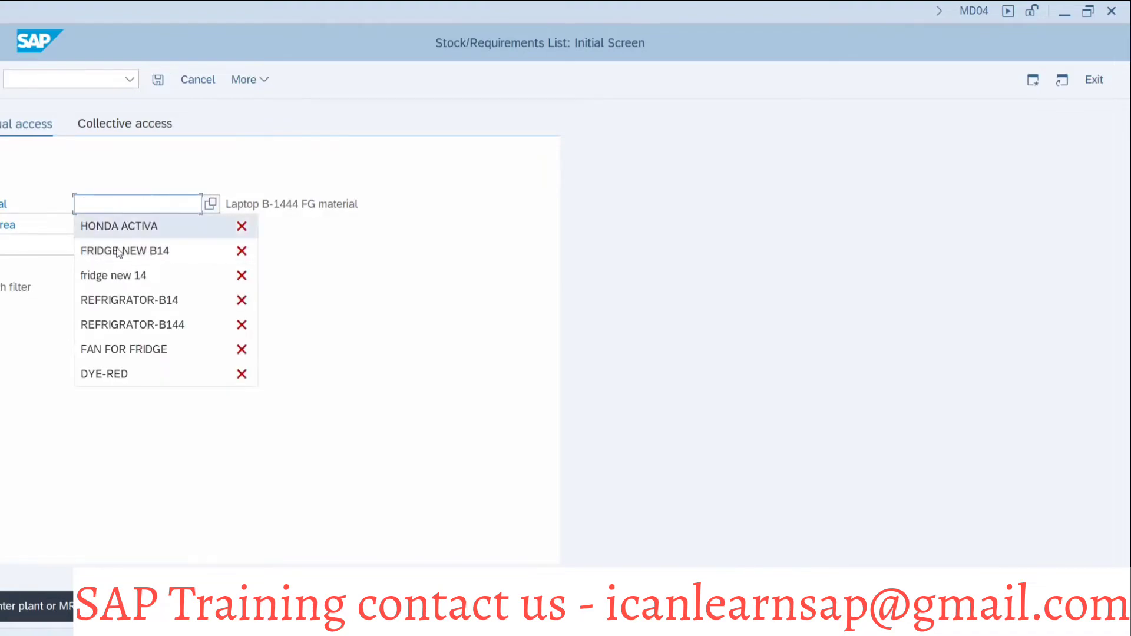
- Try to display the stock/requirements list for material LAPTOP B1444 with MRP area 1000 and plant 1000
click(101, 203)
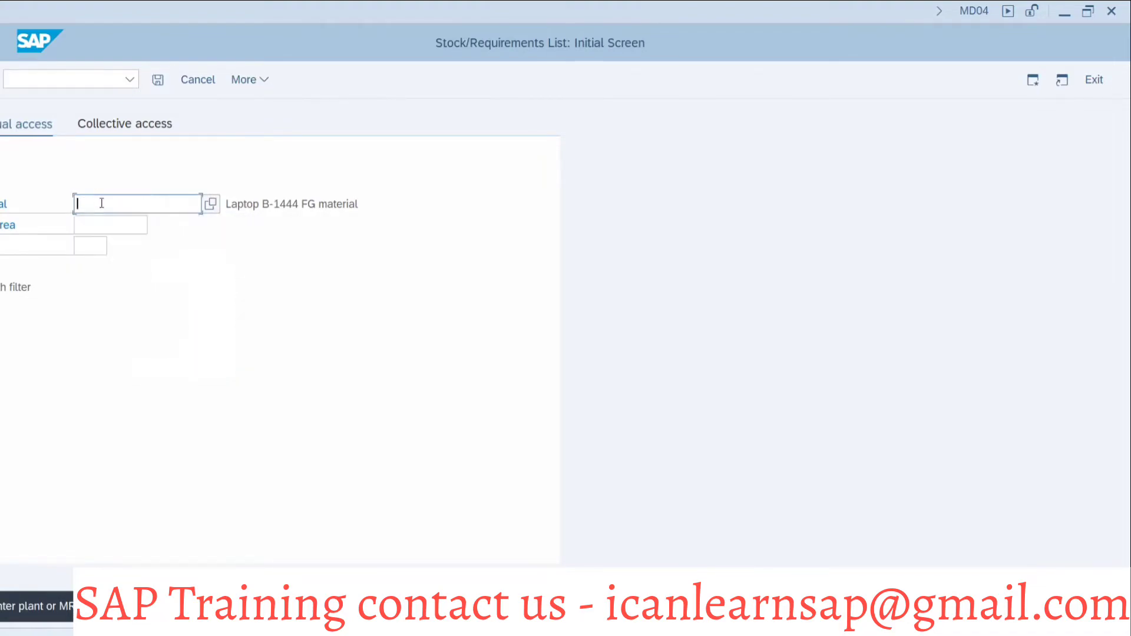
text(laptop b1444)
key(Return)
click(88, 245)
text(1000)
key(Return)
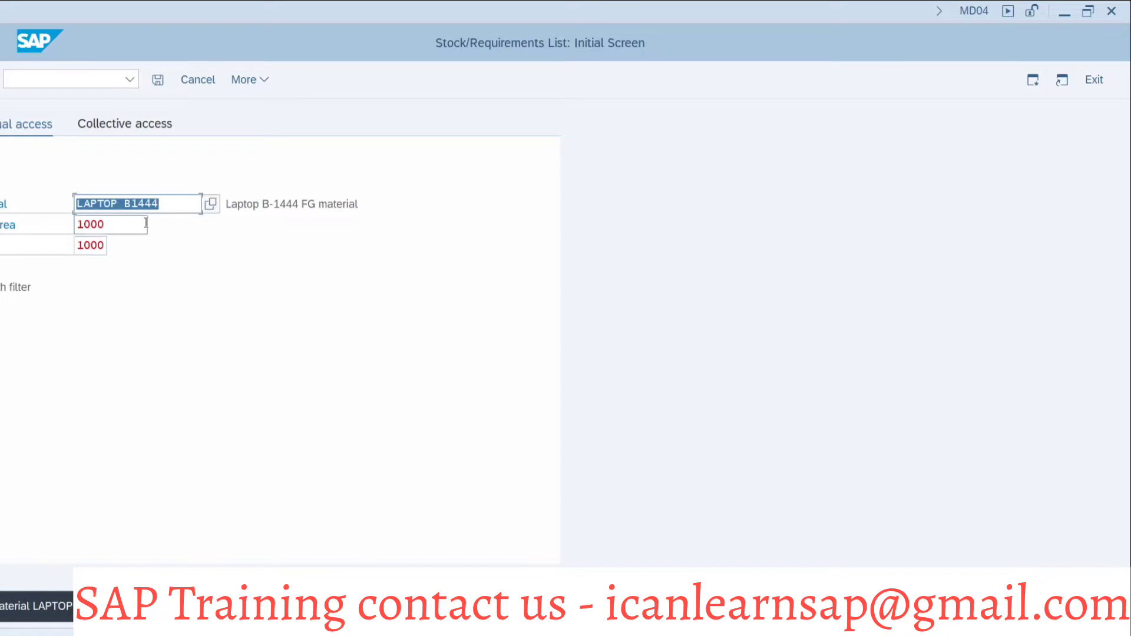
- Switch to transaction MM03 and try to display material LAPTOP B1444
key(alt+Tab)
key(Escape)
click(73, 83)
text(/nmm03)
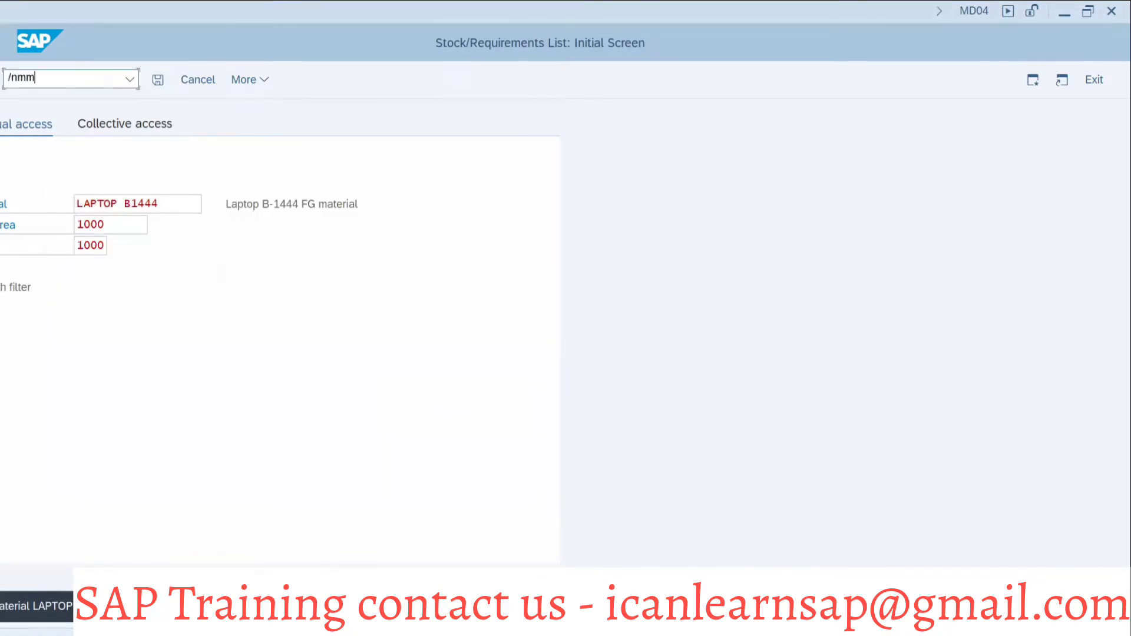
key(Return)
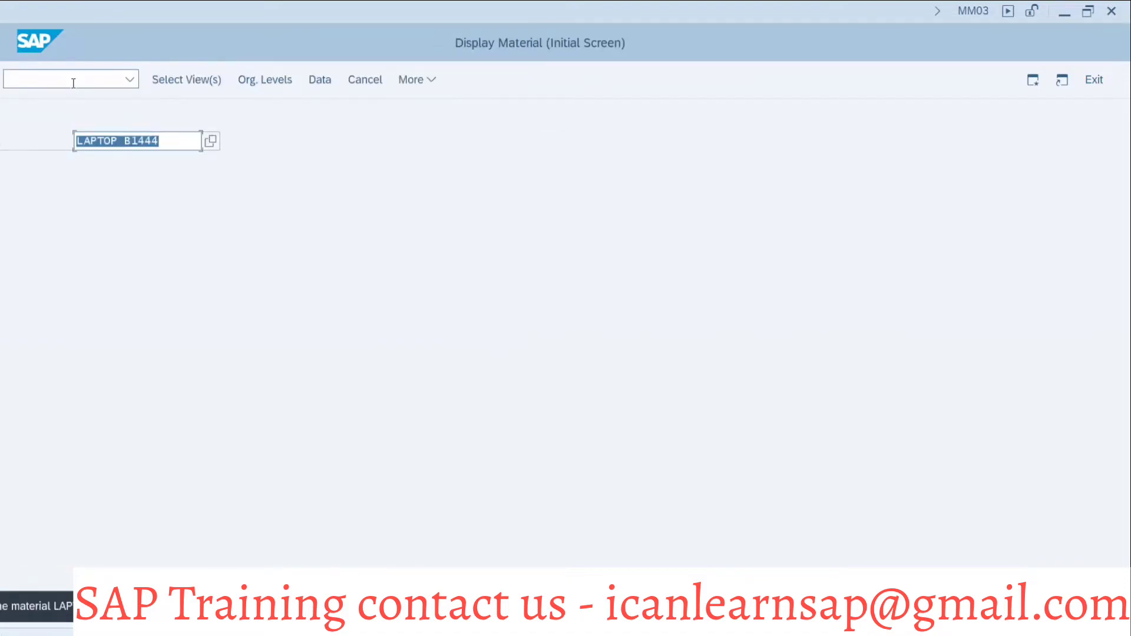
click(158, 141)
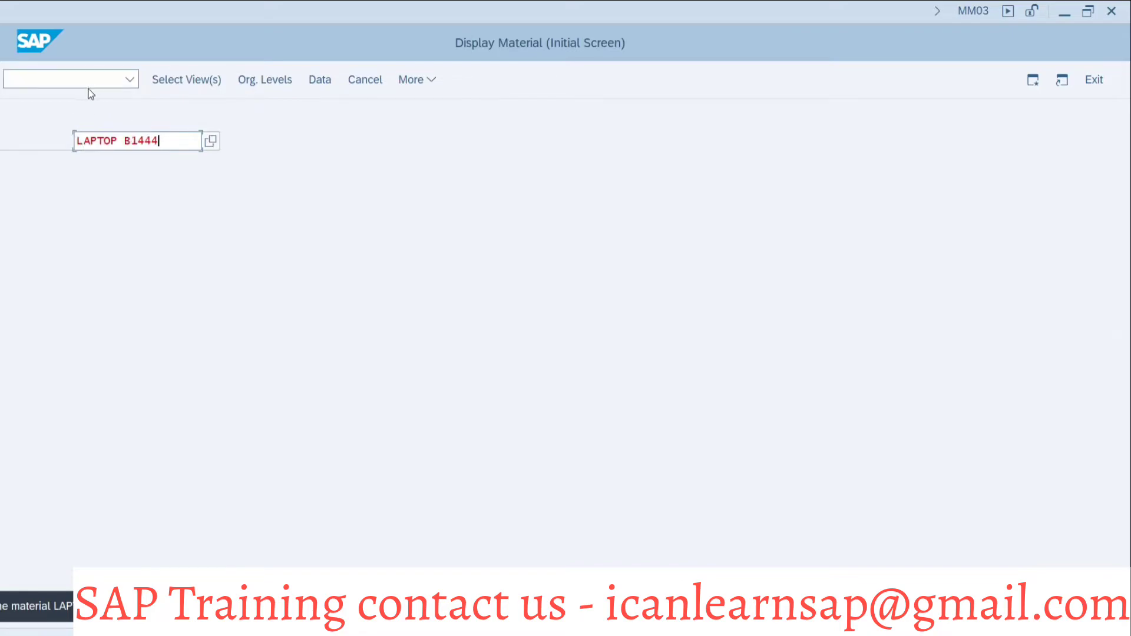
- Restart transaction MM03 from the command history to check material LAPTOP B1444 again
click(49, 73)
click(129, 80)
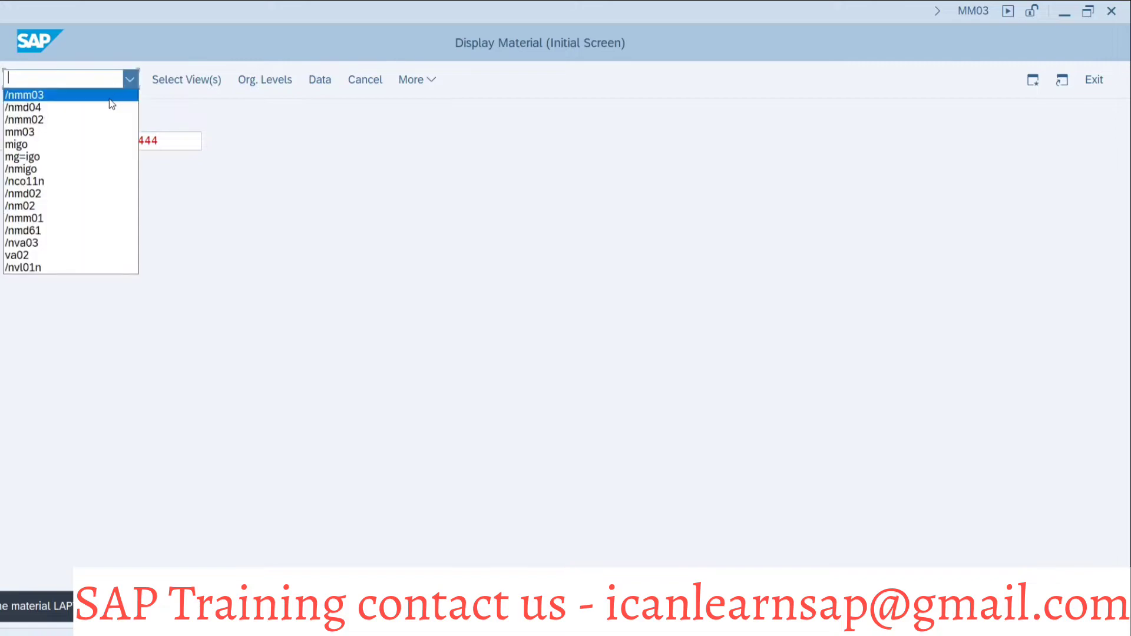
click(110, 98)
key(Return)
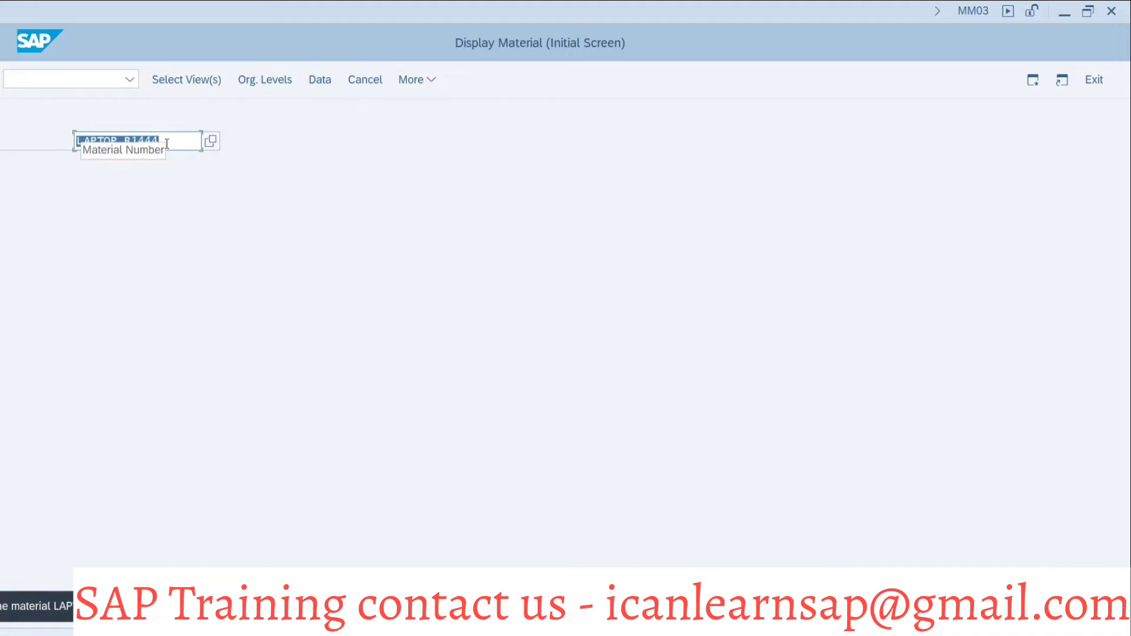
- Run the materials list transaction MM60 for materials matching LAPTOP* in plant 1000
click(61, 72)
text(/nmm60)
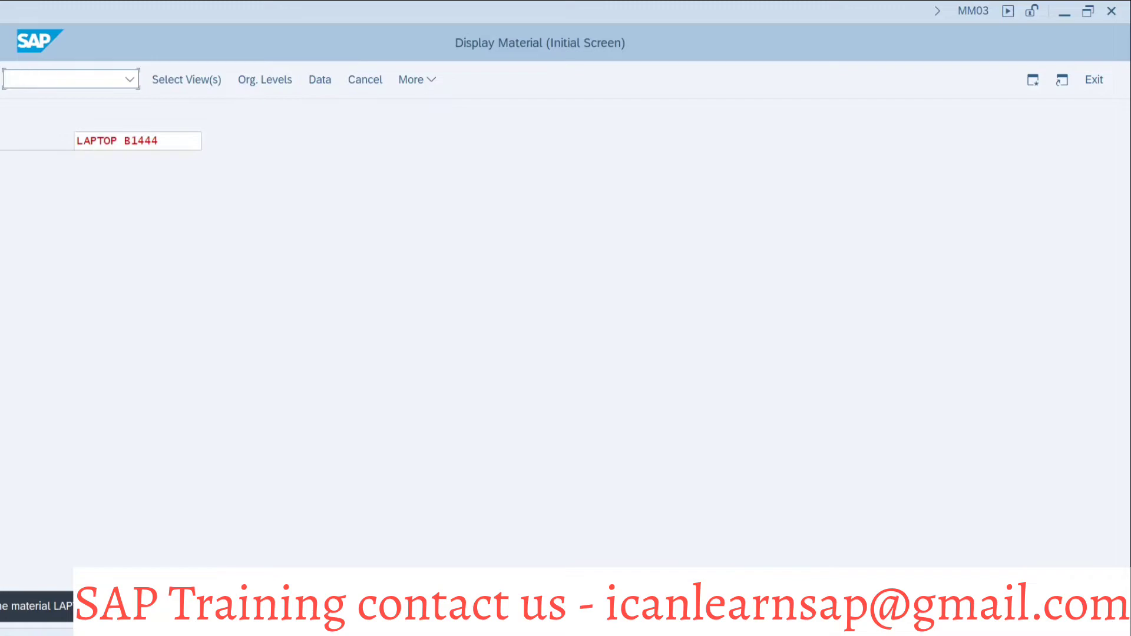
key(Return)
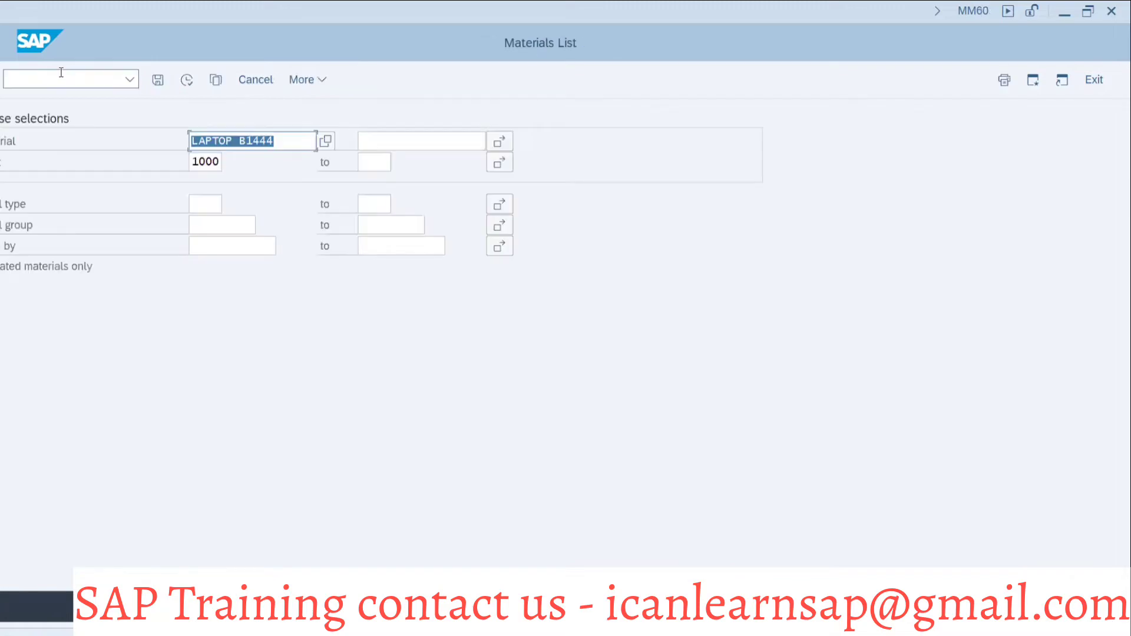
click(303, 141)
key(BackSpace)
key(BackSpace)
key(BackSpace)
key(BackSpace)
key(BackSpace)
key(BackSpace)
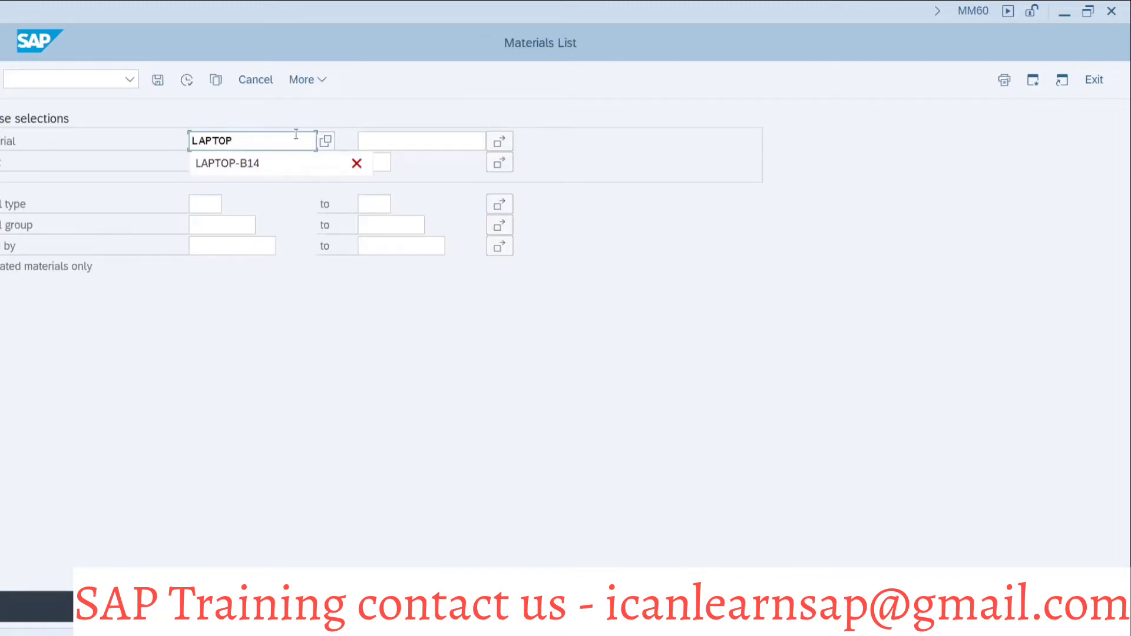
text(*)
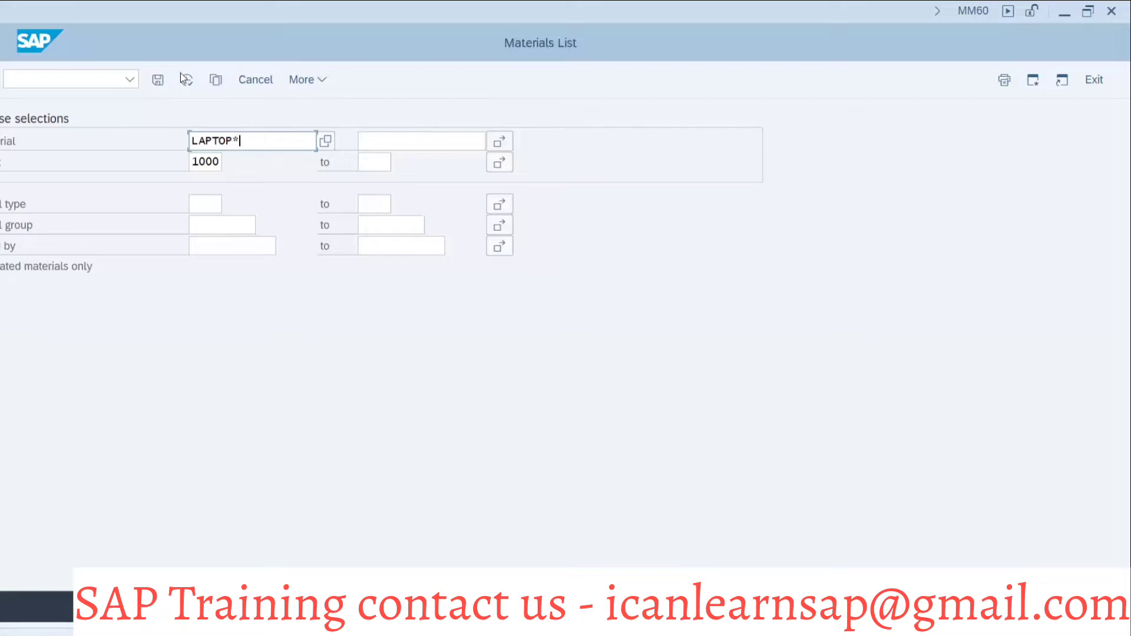
click(186, 86)
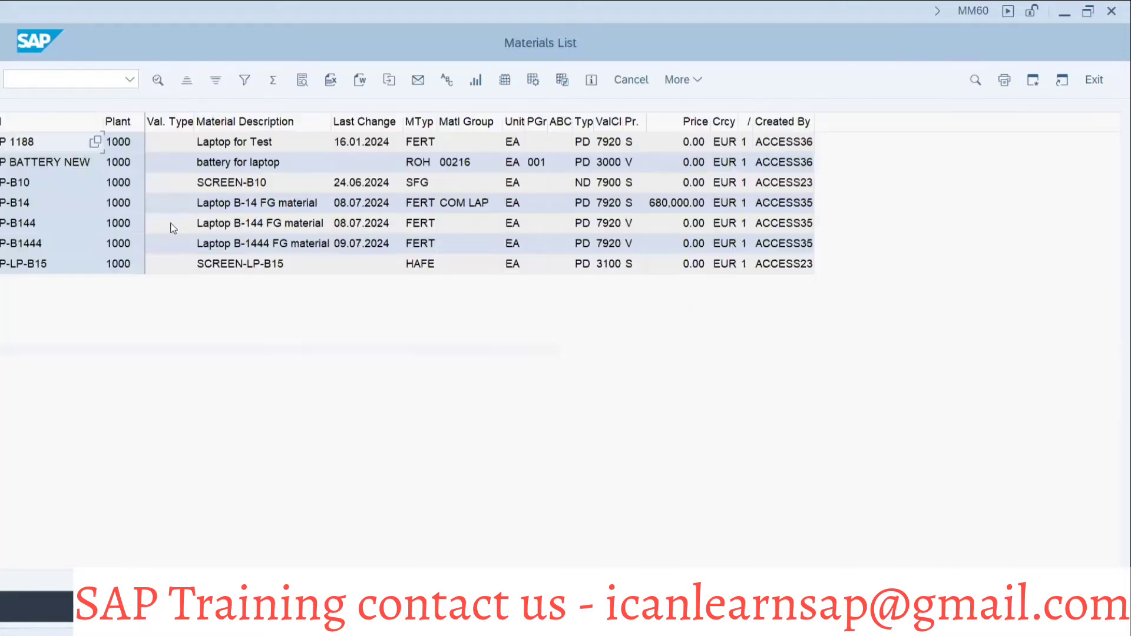
- Copy material number LAPTOP-B1444 from the materials list and display its stock/requirements list with transaction MD04
click(39, 247)
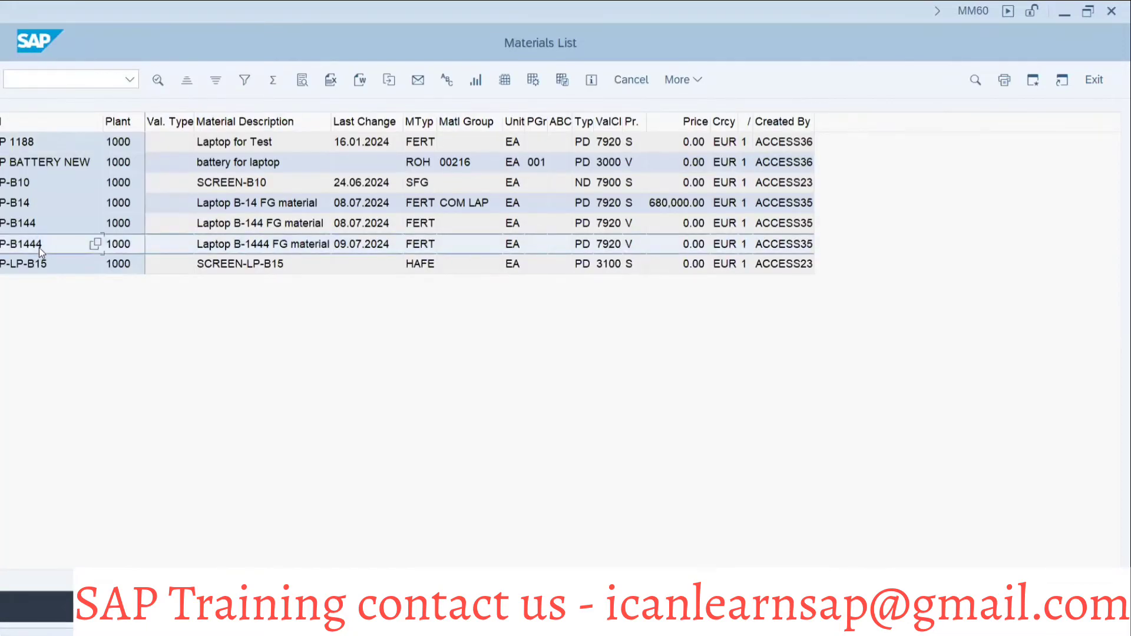
key(alt+Tab)
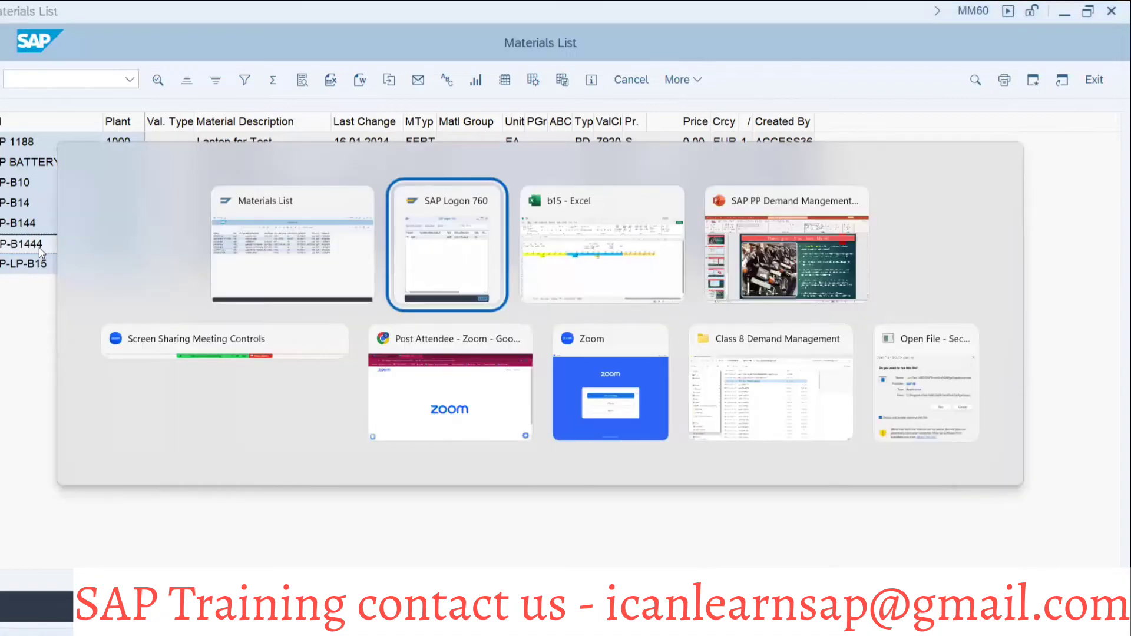
key(alt+shift+Tab)
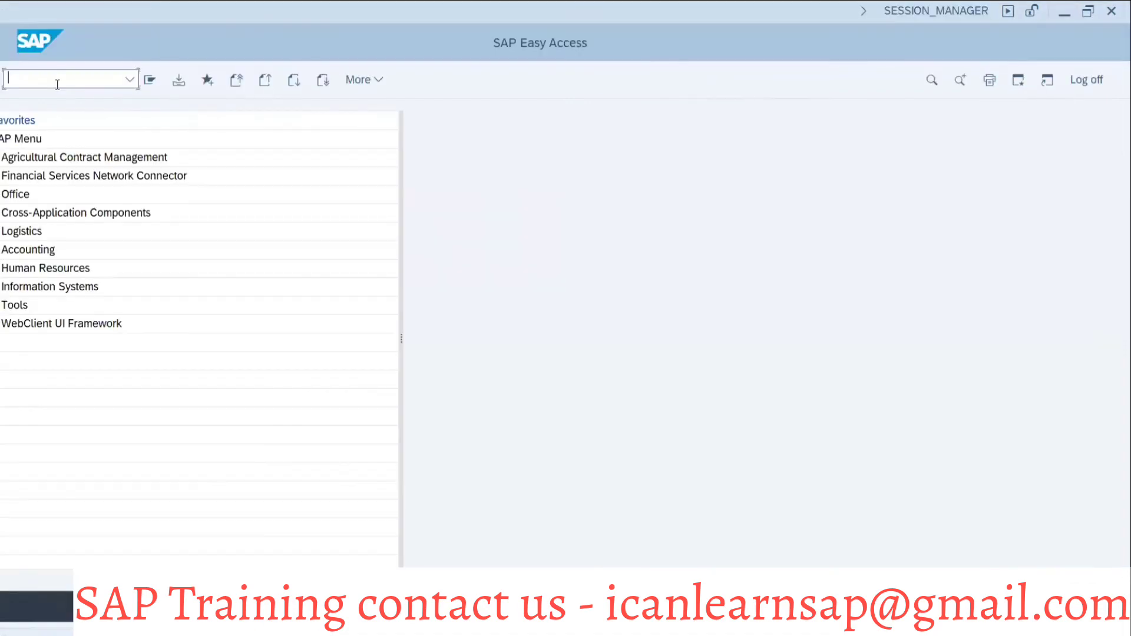
text(mm0)
key(BackSpace)
key(BackSpace)
key(BackSpace)
text(md04)
key(Return)
key(ctrl+v)
click(105, 228)
key(Return)
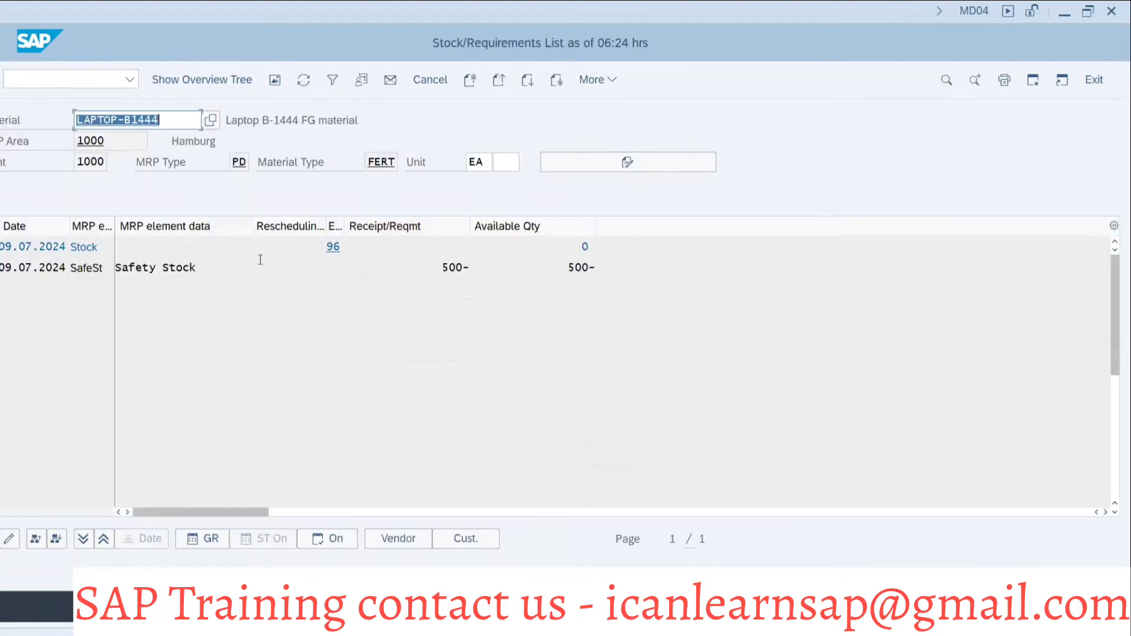
- Start transaction MD61 in the Materials List session and open the planned independent requirements planning table for LAPTOP-B1444
click(75, 120)
key(alt+Tab)
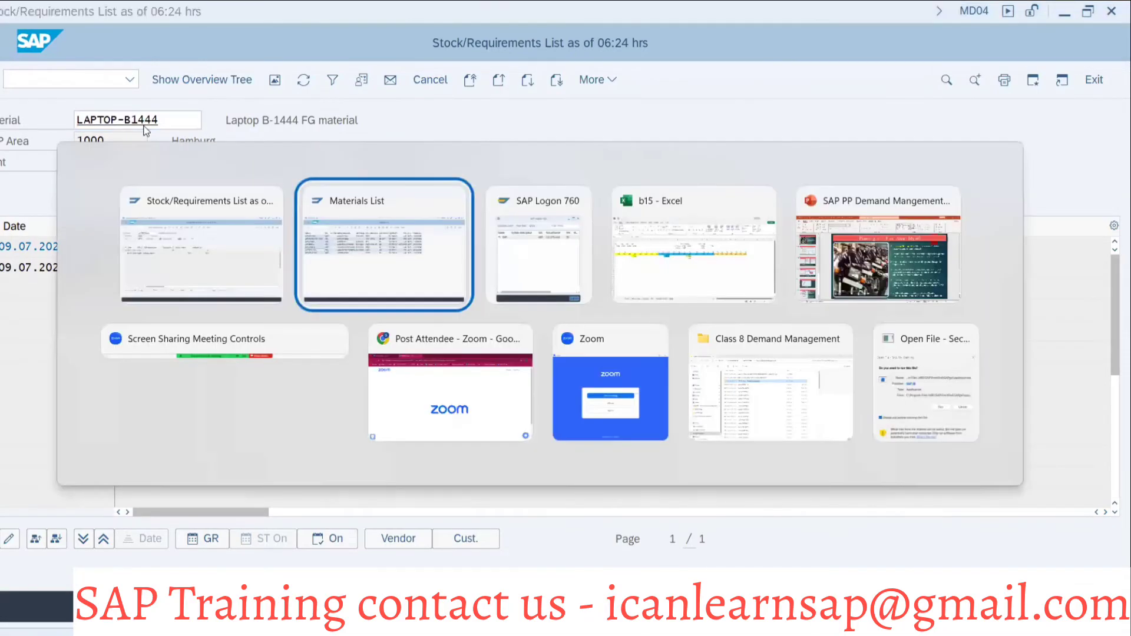
key(alt+Tab)
key(alt+Tab)
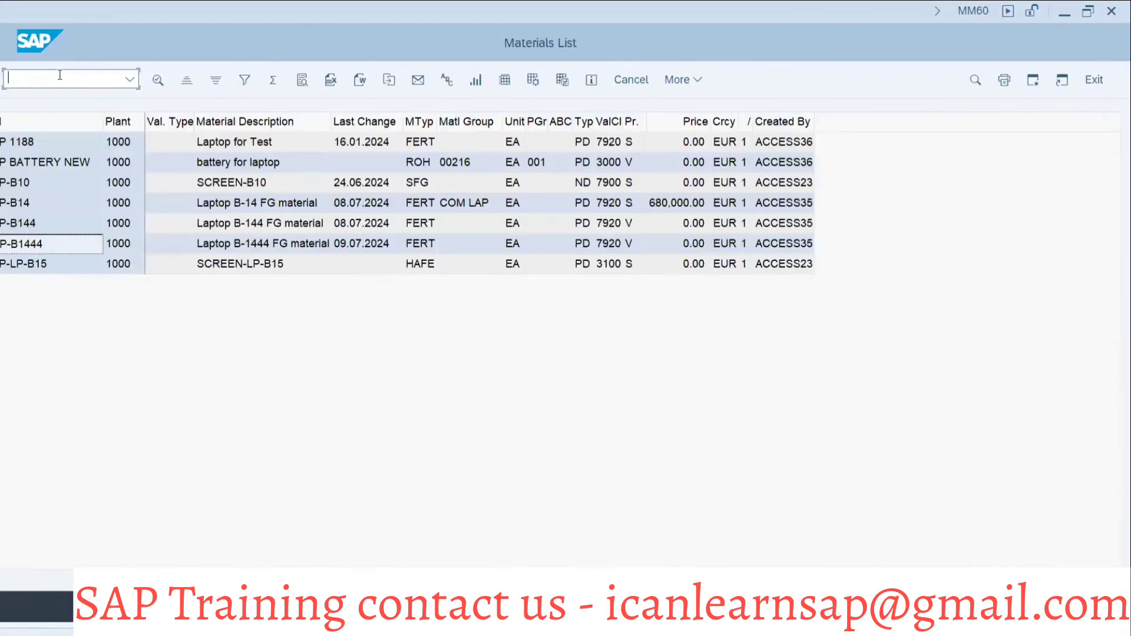
text(/nmd61)
key(Return)
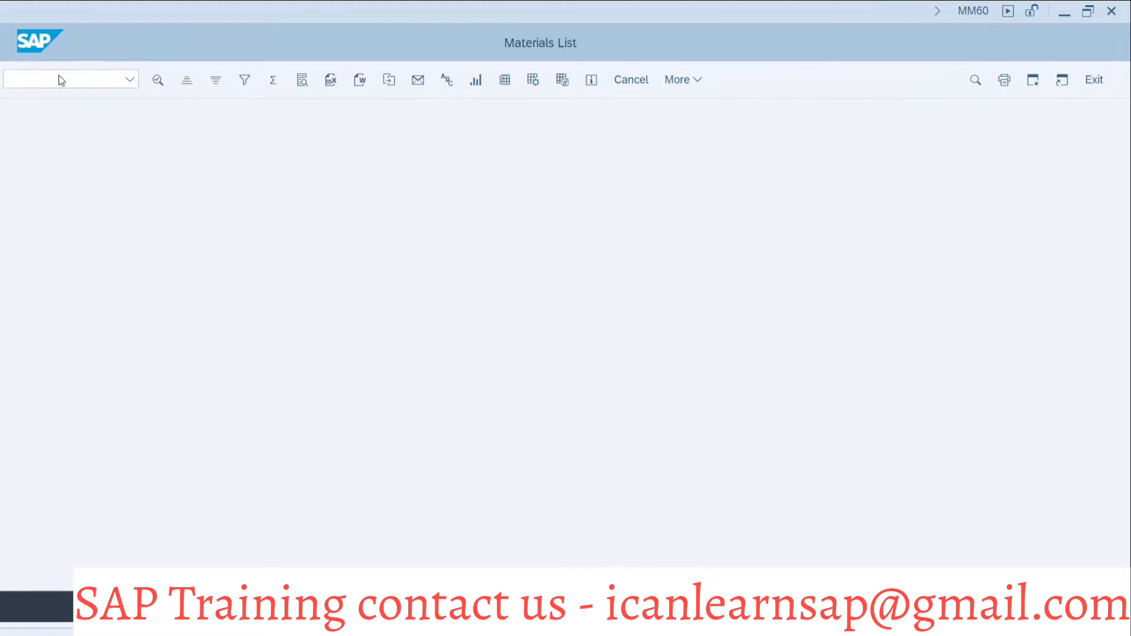
key(Return)
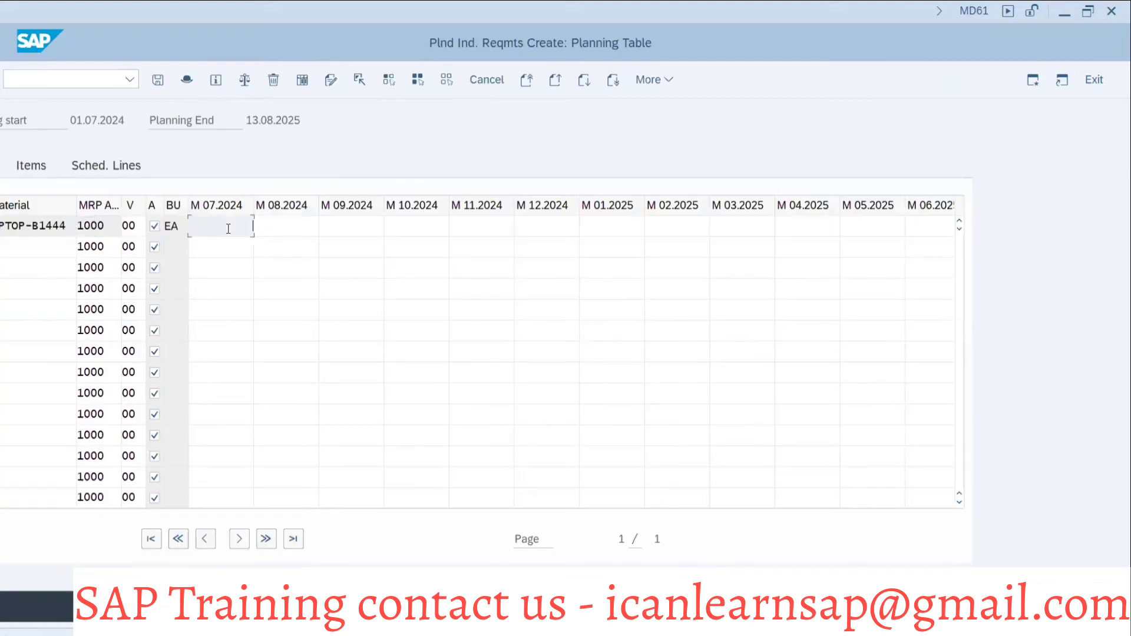
- Save planned requirements of 10000 for 07.2024 and 11000 for 08.2024 for LAPTOP-B1444, and refresh its stock/requirements list
text(1000)
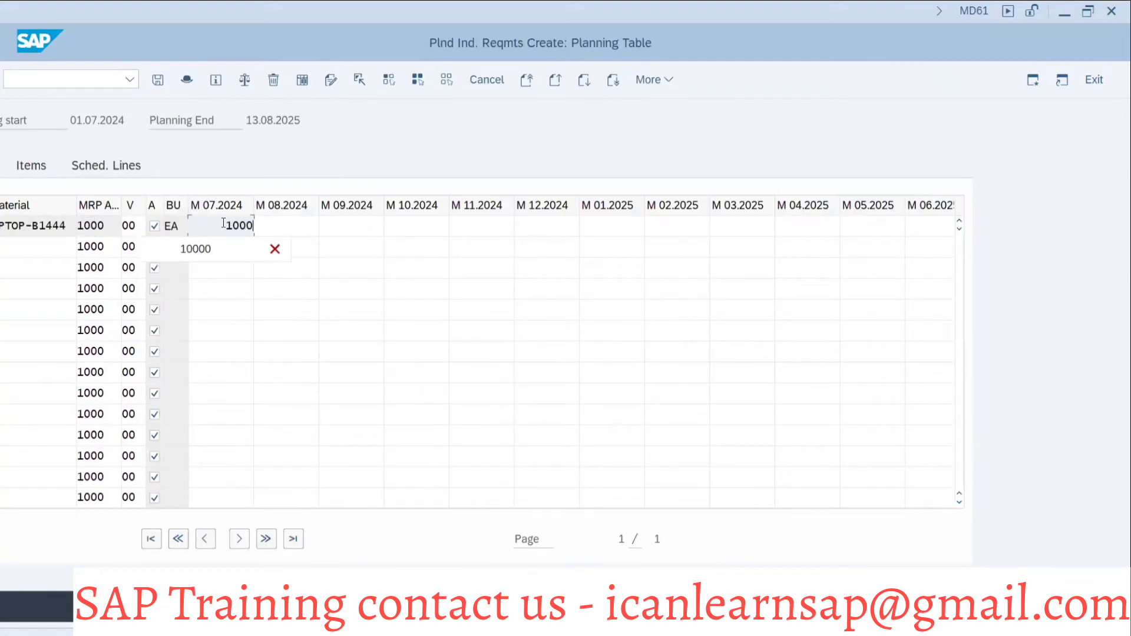
text(0)
click(296, 222)
text(11000)
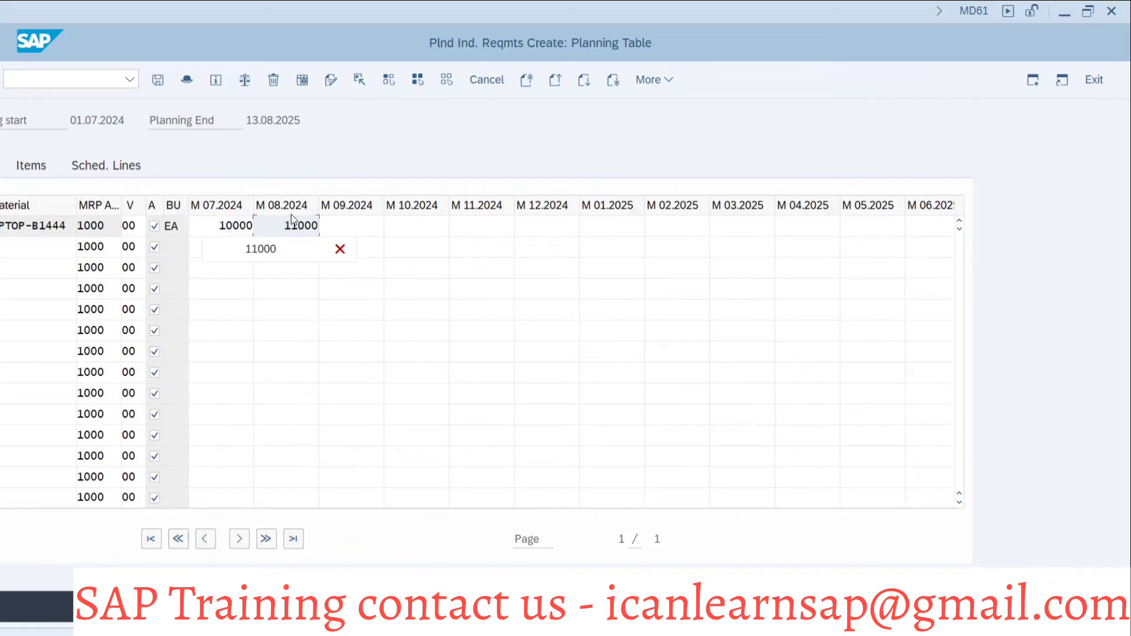
click(346, 229)
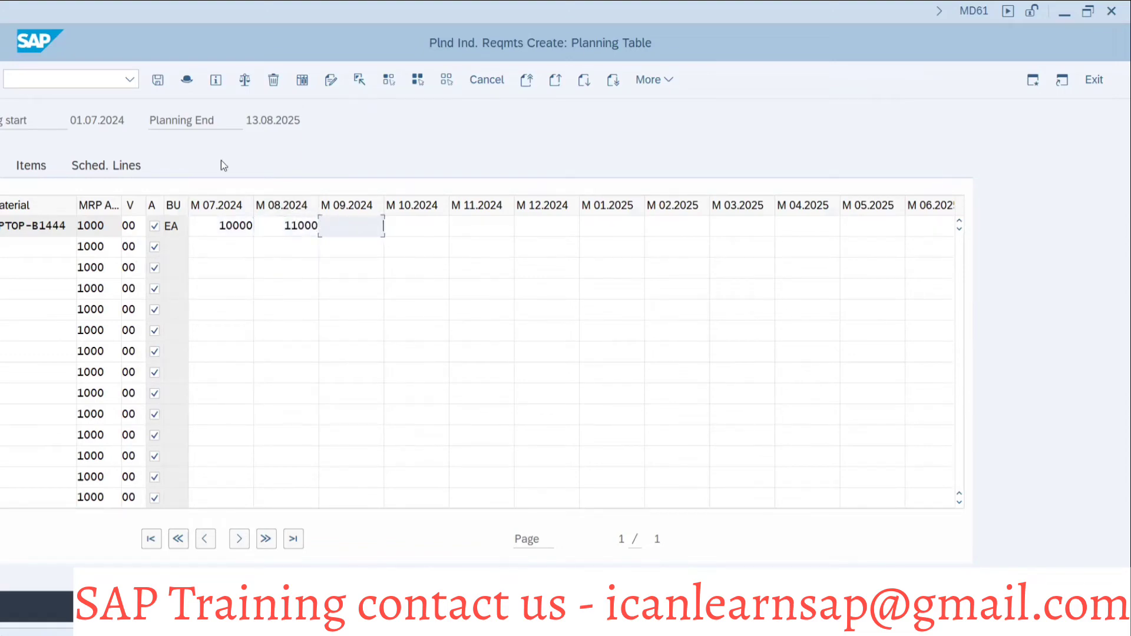
click(157, 80)
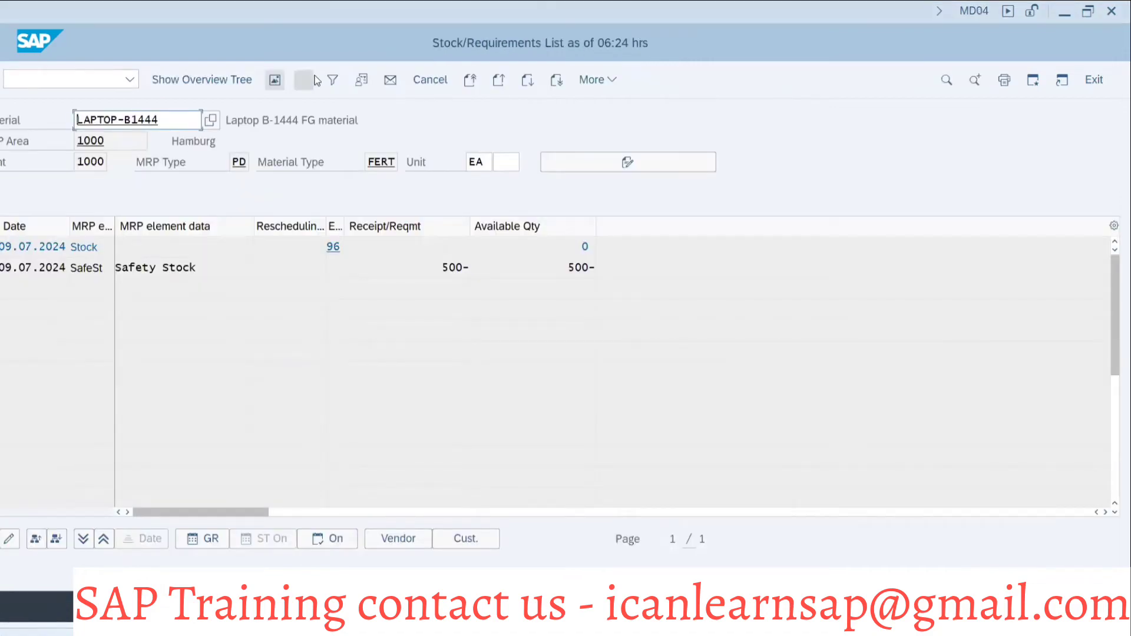
click(312, 79)
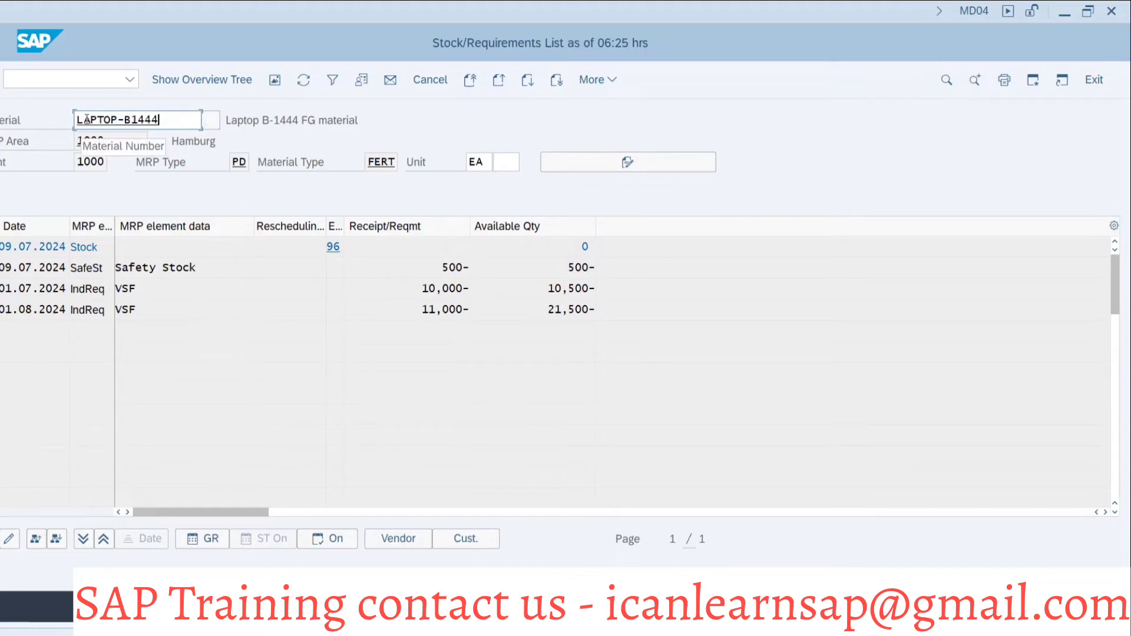
- Copy the material number from the stock/requirements list and open the material creation transaction MM01
click(49, 125)
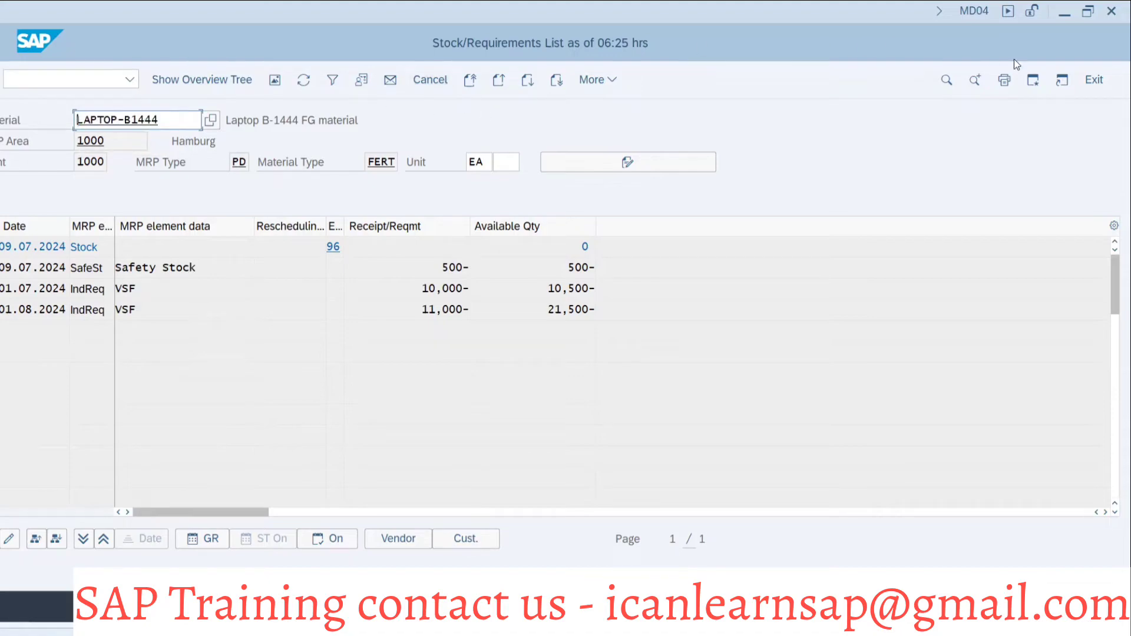
key(shift+F3)
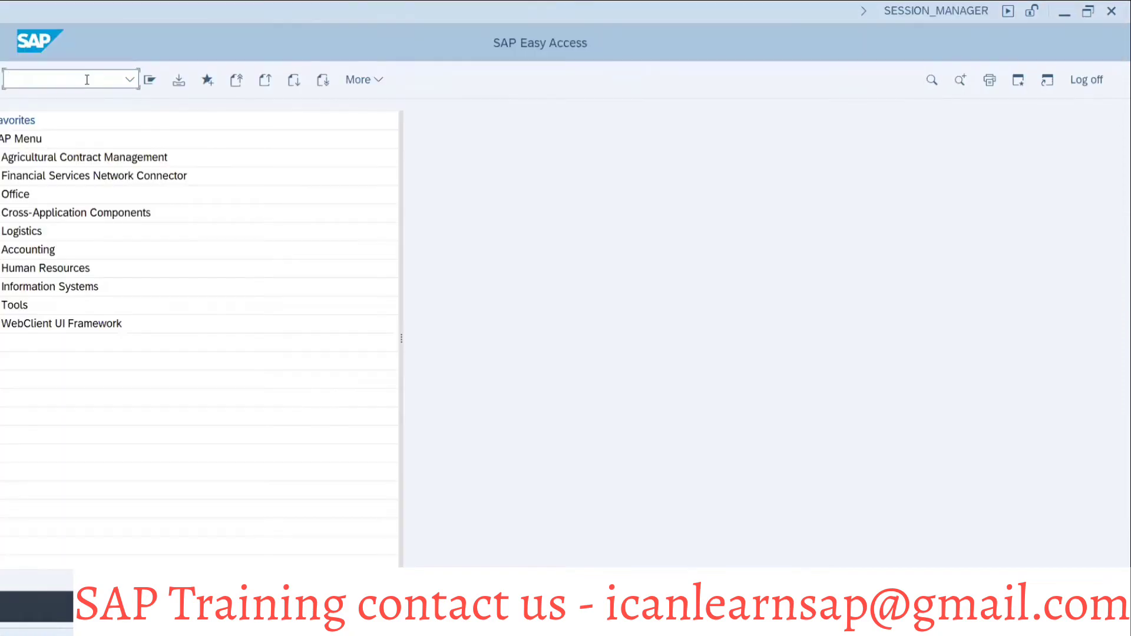
text(mm01)
key(Return)
click(86, 80)
text(/nmm01)
key(Return)
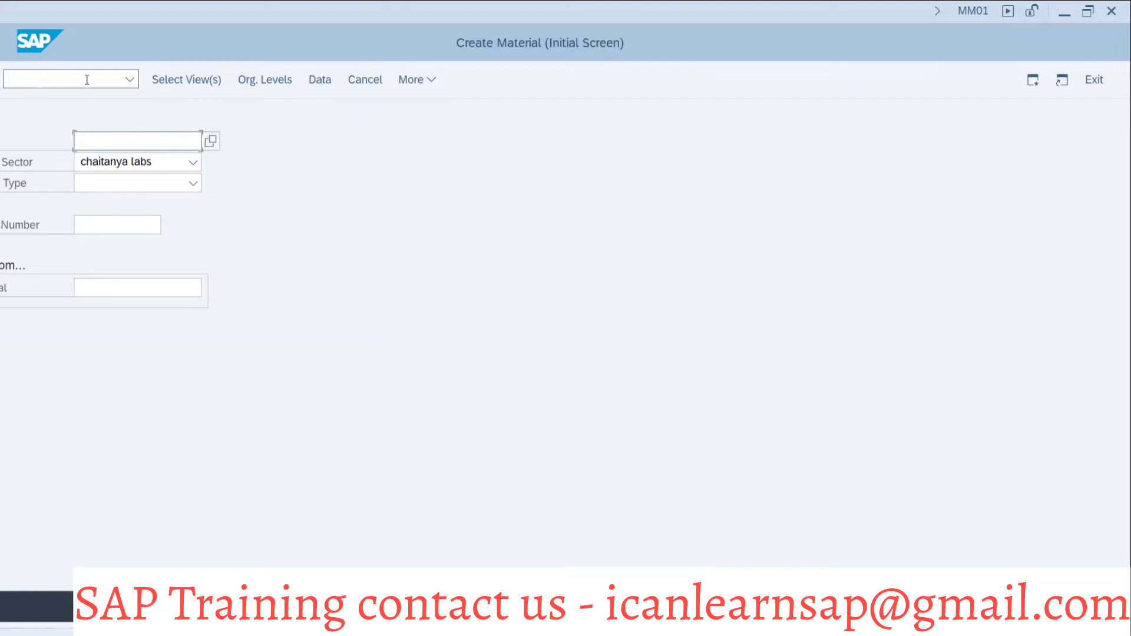
- Enter LAPTOP-B1444 as the material with LAPTOP-B14 as the copy-from material, and open the view selection
key(ctrl+v)
click(127, 287)
key(ctrl+v)
key(BackSpace)
key(BackSpace)
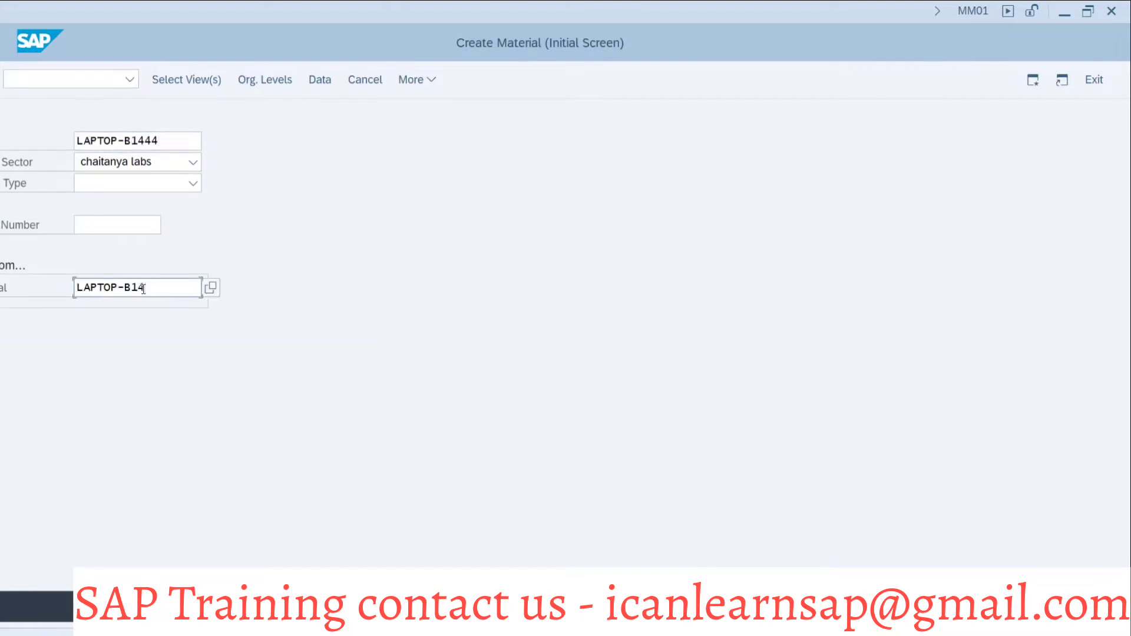
key(Return)
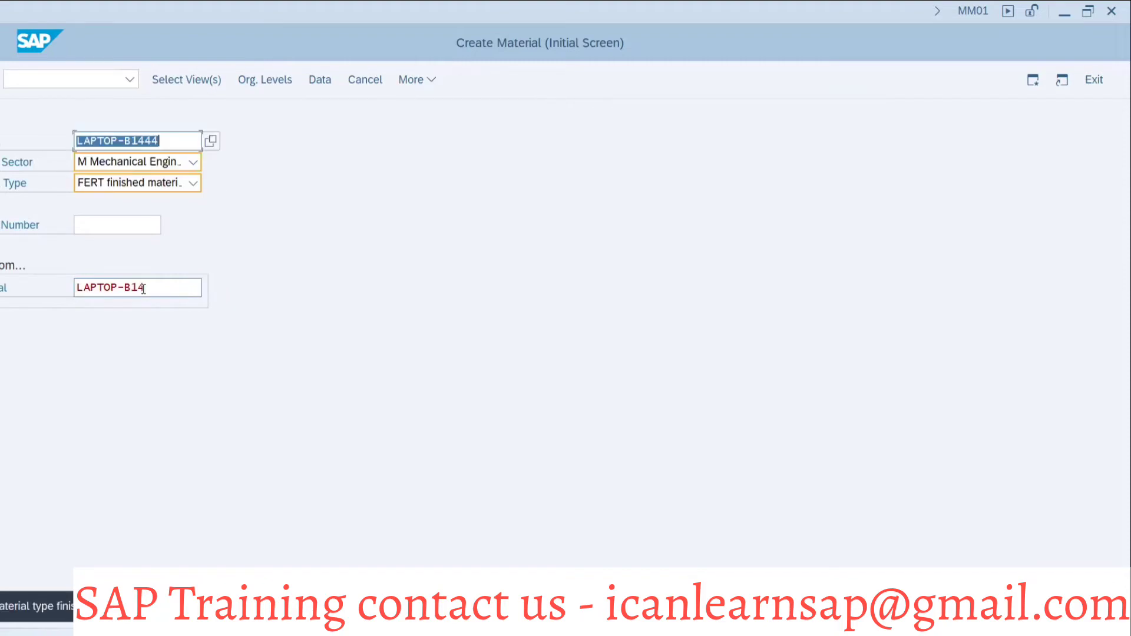
key(Return)
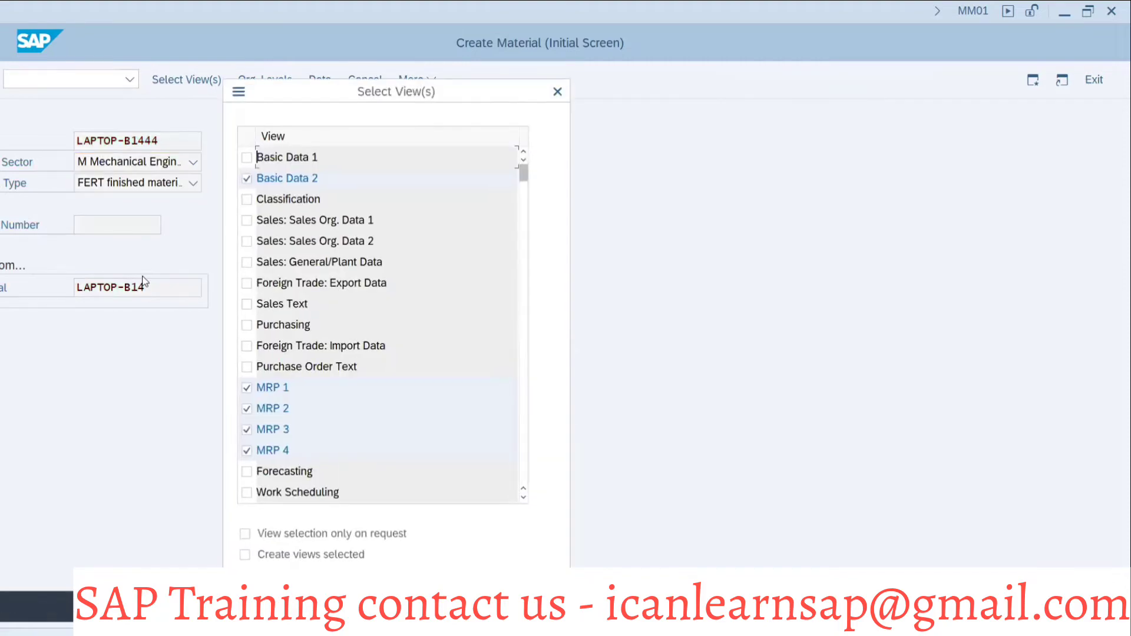
- Replace the preselected views with sales views, including Sales Org. Data 1, Sales Org. Data 2 and Sales Text
click(396, 583)
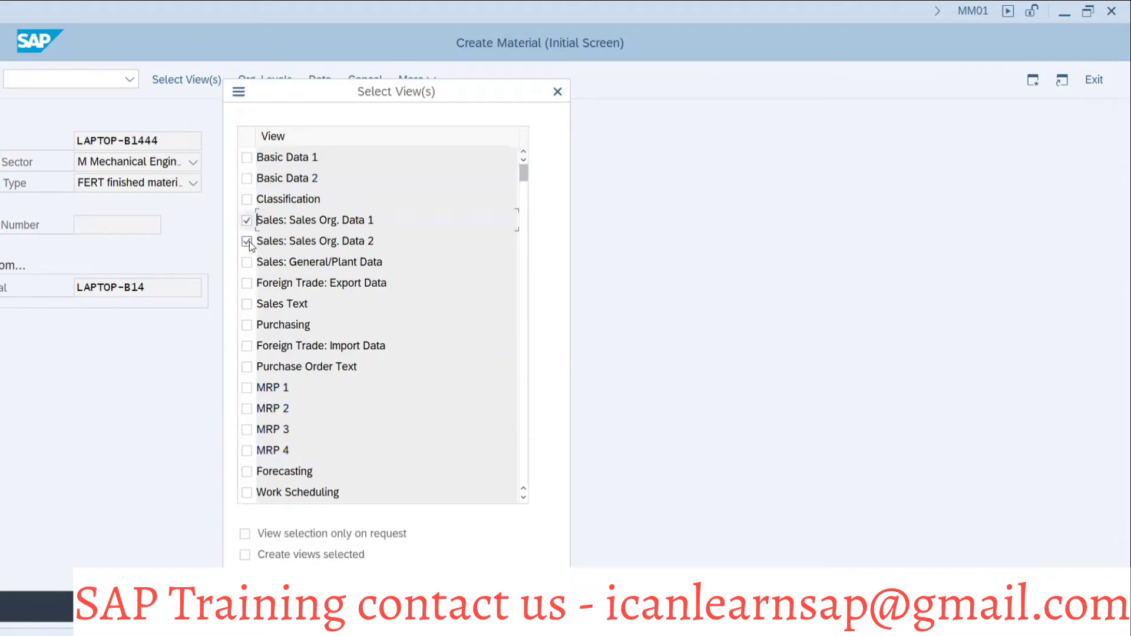
click(247, 304)
key(Return)
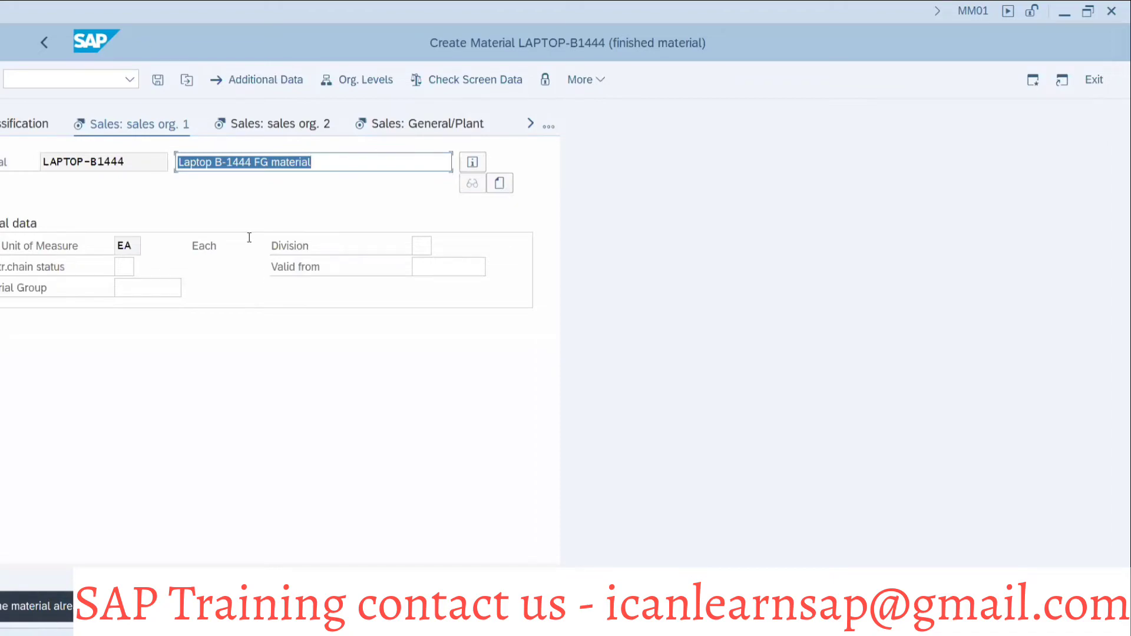
- Advance to the Sales: General/Plant view and set the loading group to 0001
key(Return)
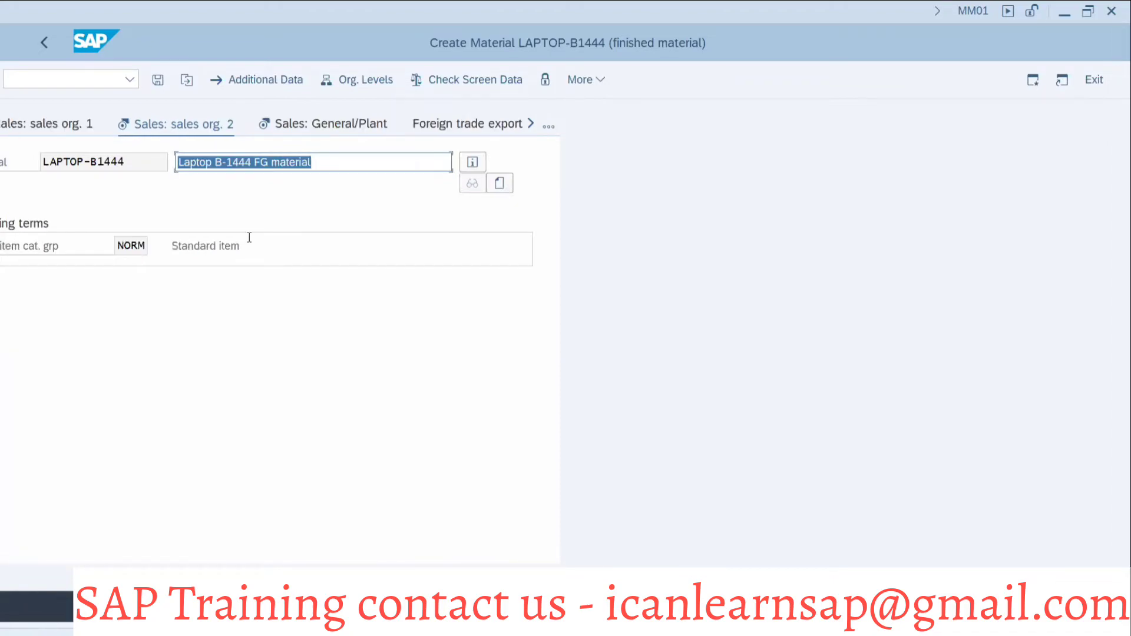
key(Return)
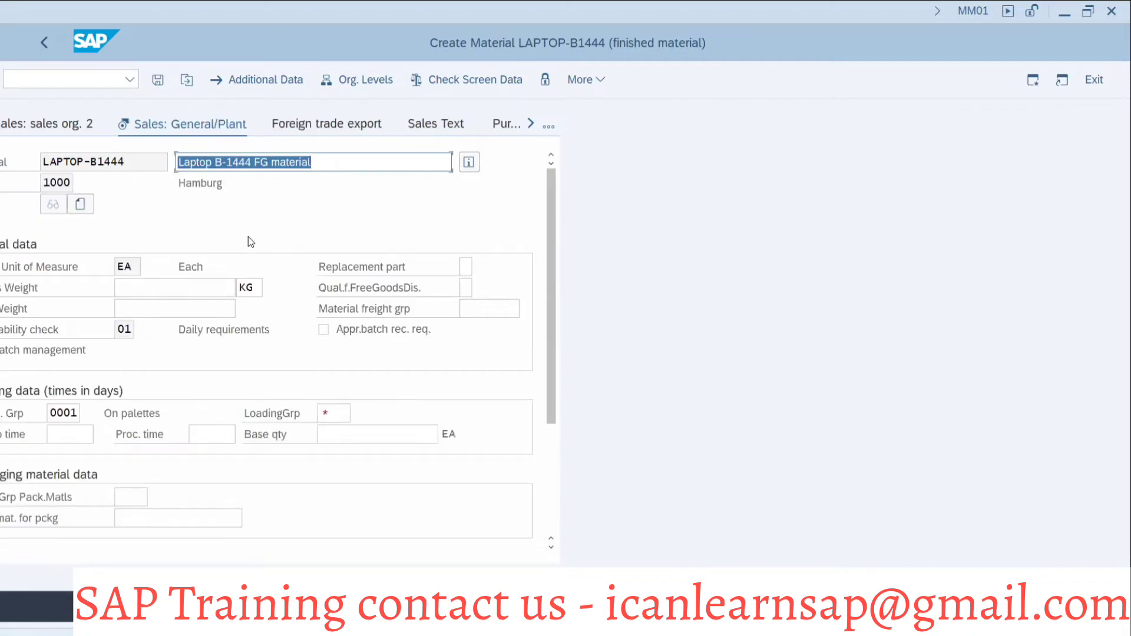
click(334, 413)
click(339, 435)
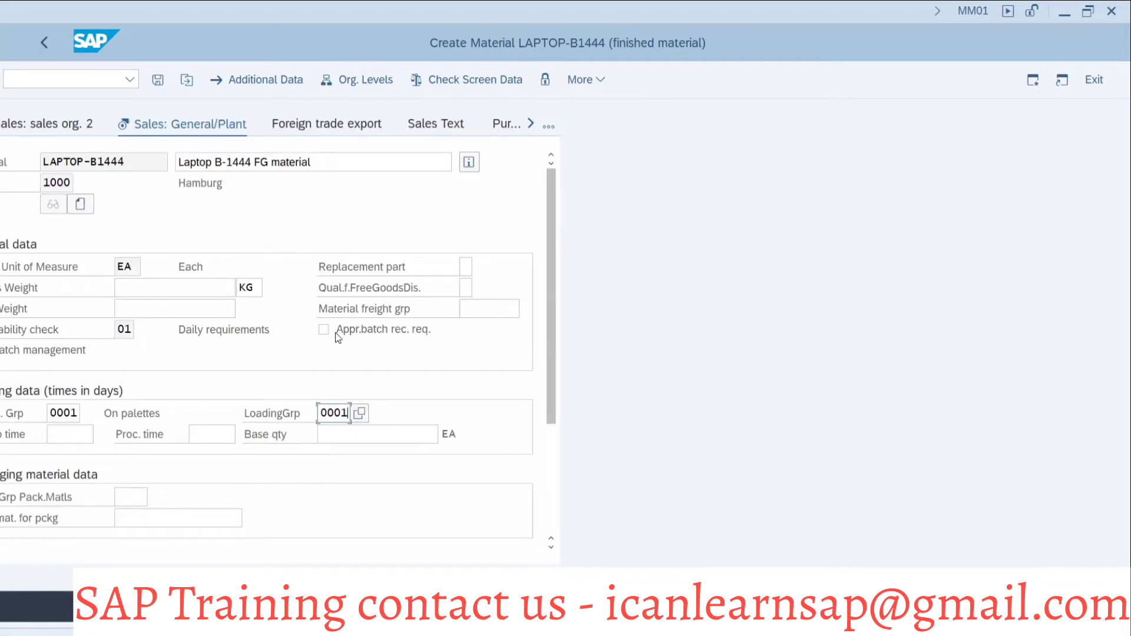
- Set the organizational levels to plant 1000, sales organization 3020 and distribution channel 30, with the same values as copy-from levels
click(352, 81)
click(527, 252)
click(531, 275)
key(Tab)
click(557, 302)
key(Tab)
text(30)
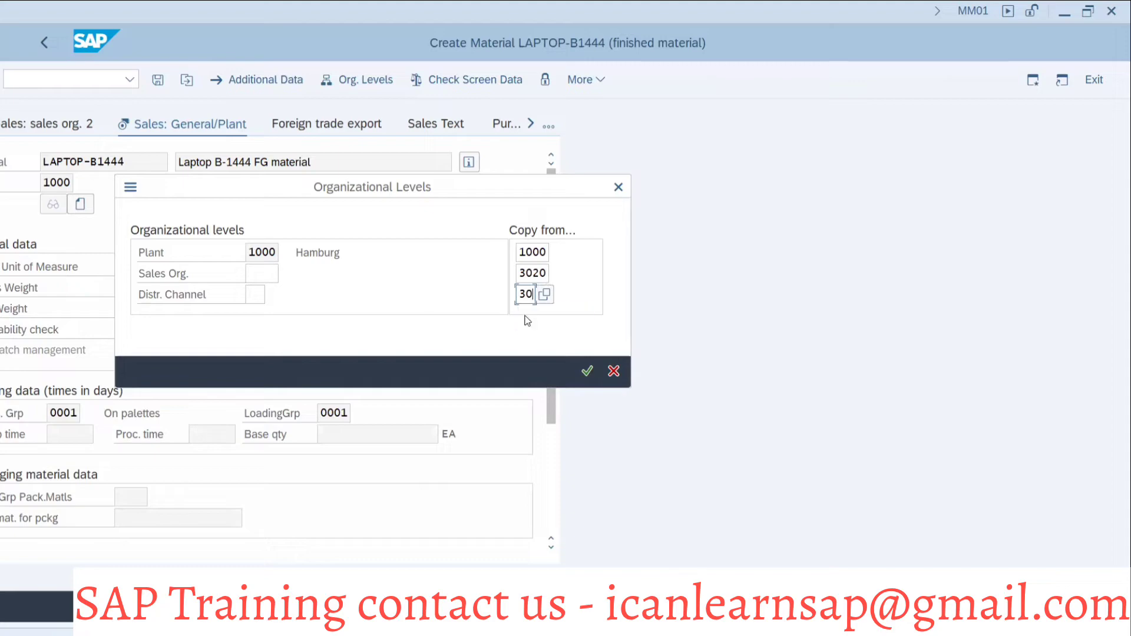
click(265, 276)
click(272, 293)
click(255, 291)
click(288, 317)
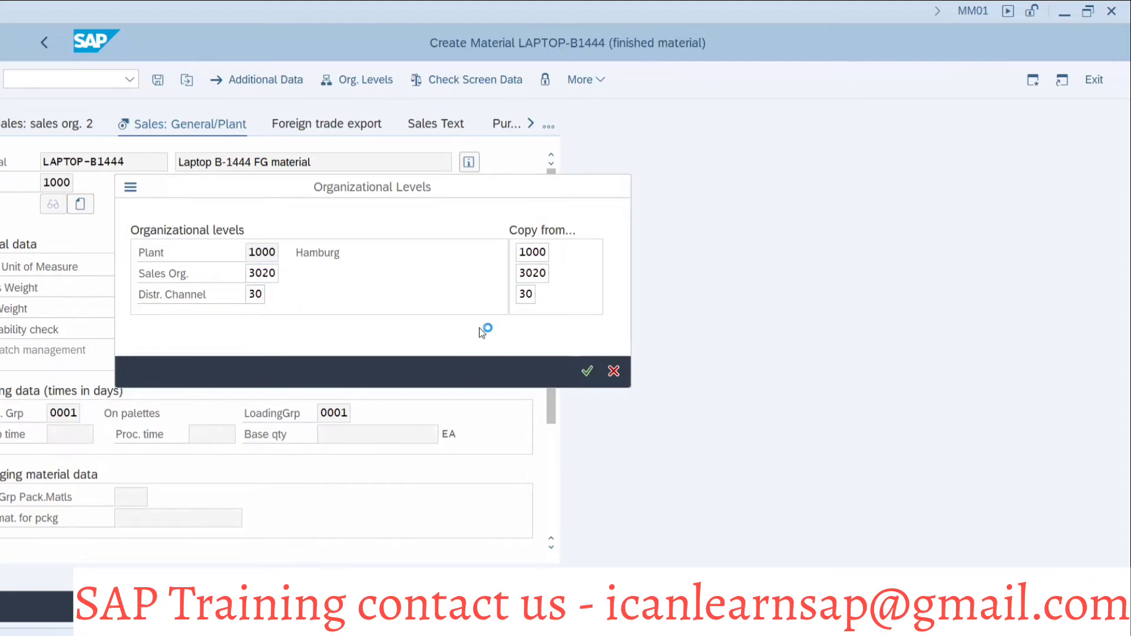
click(587, 370)
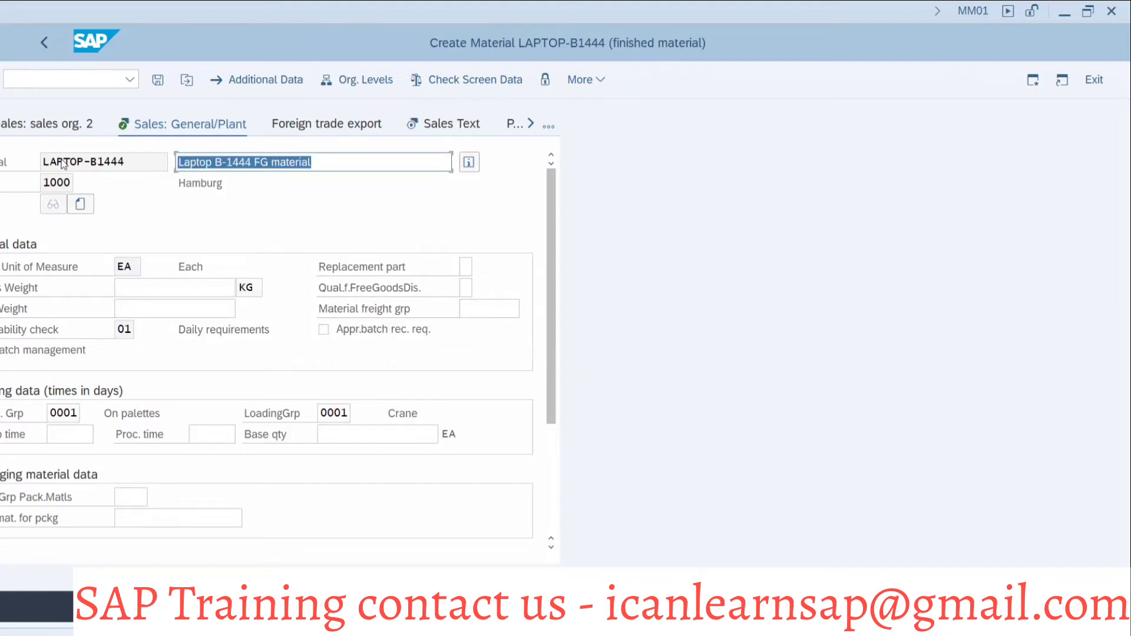
- Go through the Foreign trade export and Sales Text views and save the sales data of LAPTOP-B1444
click(348, 126)
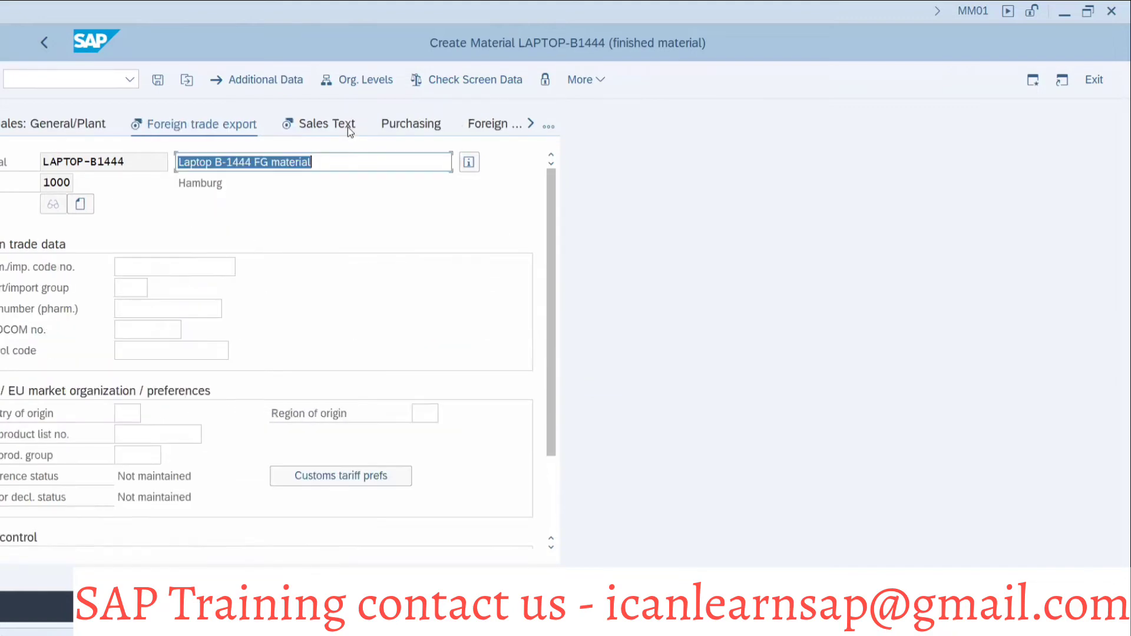
click(342, 129)
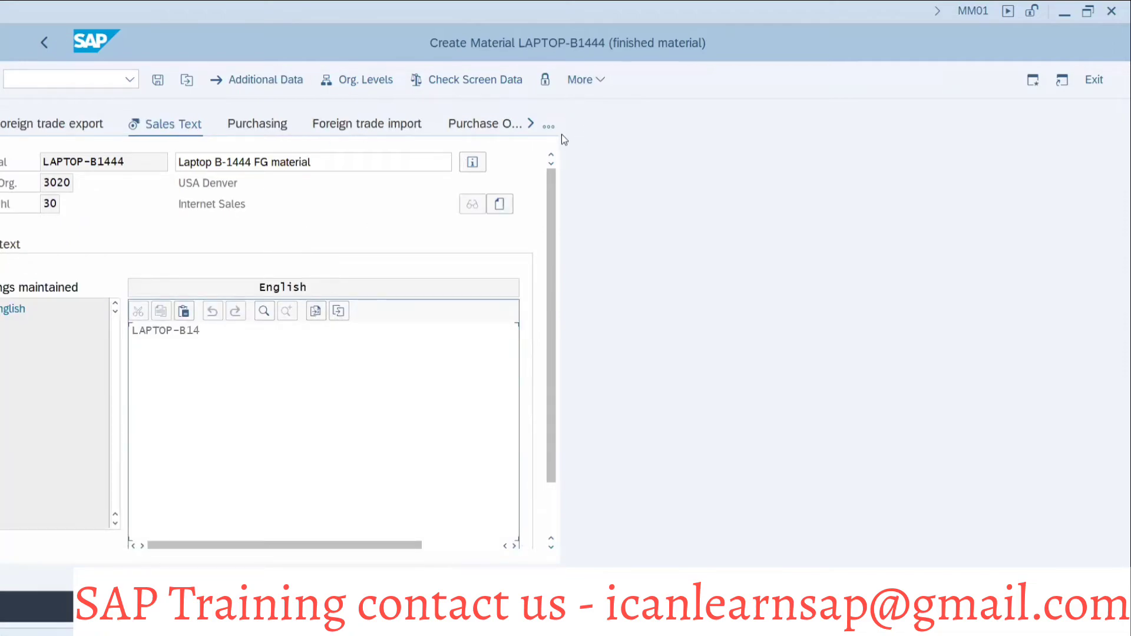
click(157, 80)
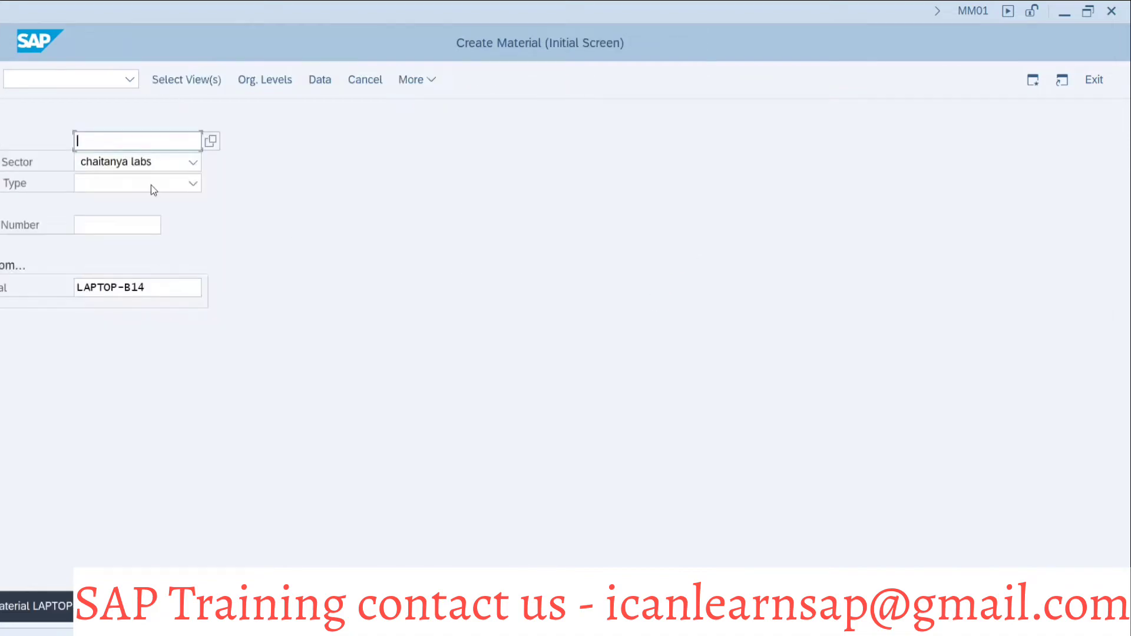
- Start transaction VA01 and create a sales order of type OR, proceeding to the standard order overview
click(20, 78)
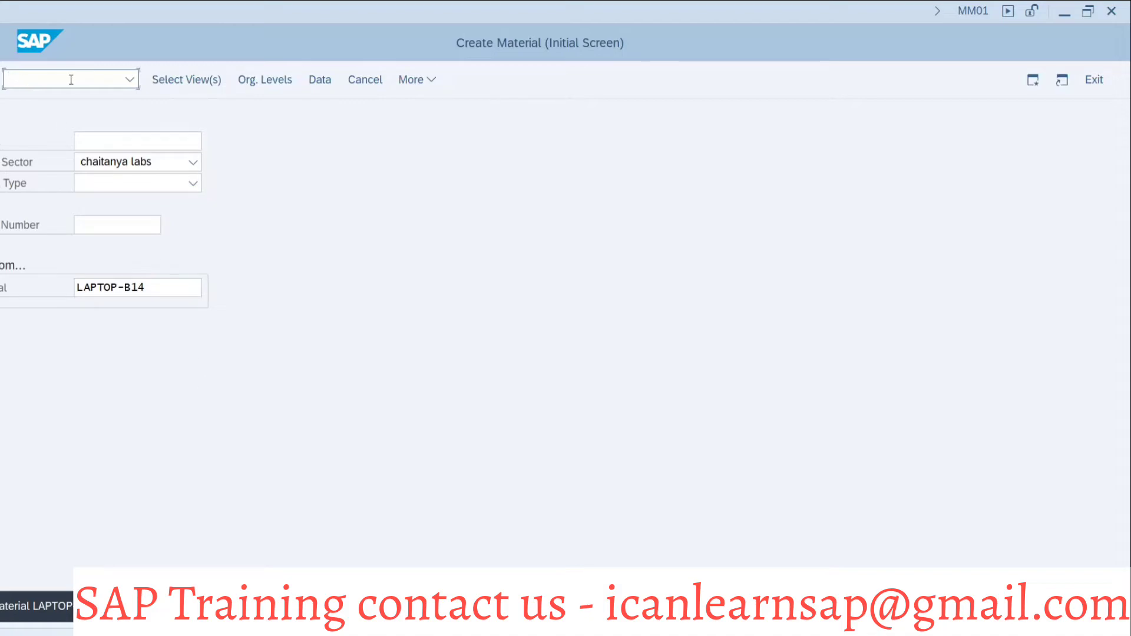
text(/nMM01)
key(Return)
click(121, 160)
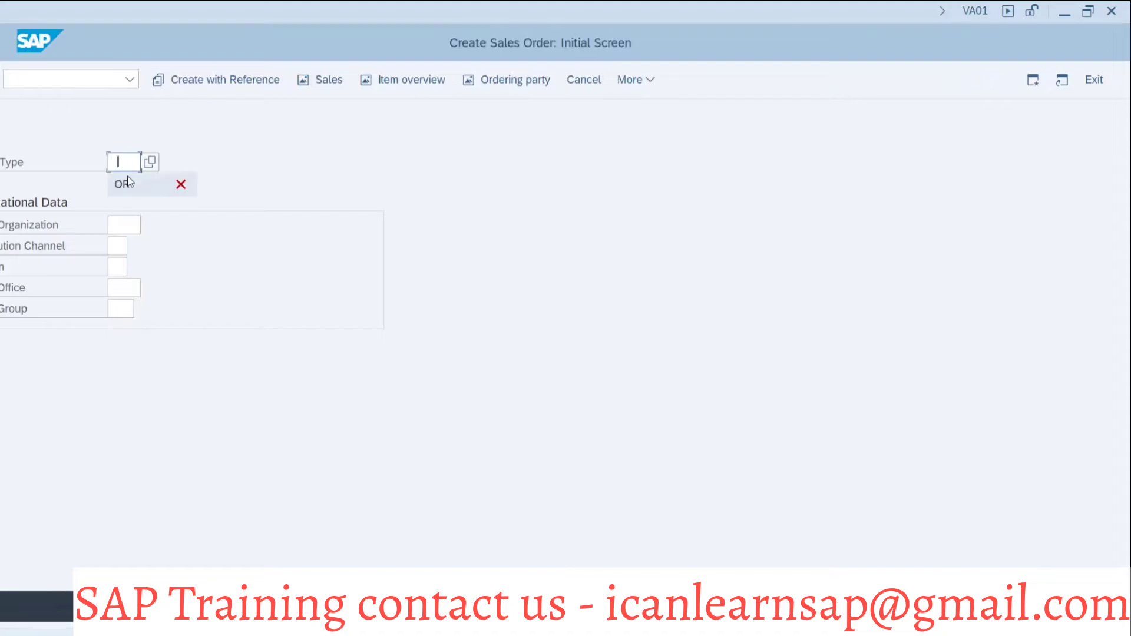
click(130, 183)
key(alt+Tab)
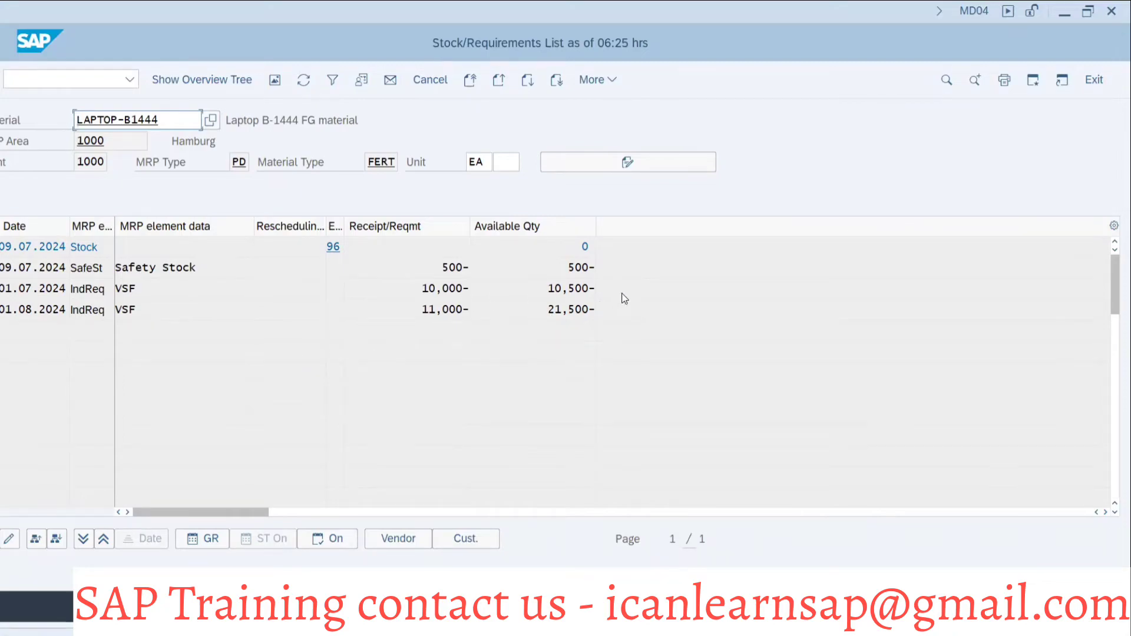
key(alt+Tab)
key(Return)
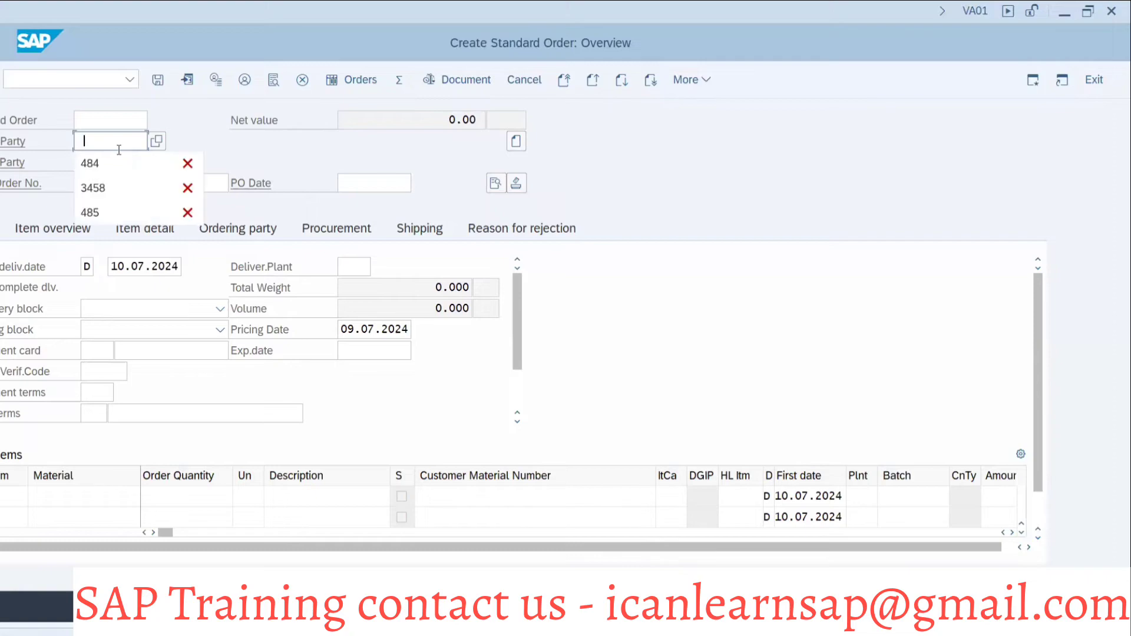
- Enter the customer number as sold-to and ship-to party and fill in the customer's order reference
click(111, 162)
key(Tab)
click(107, 176)
key(Tab)
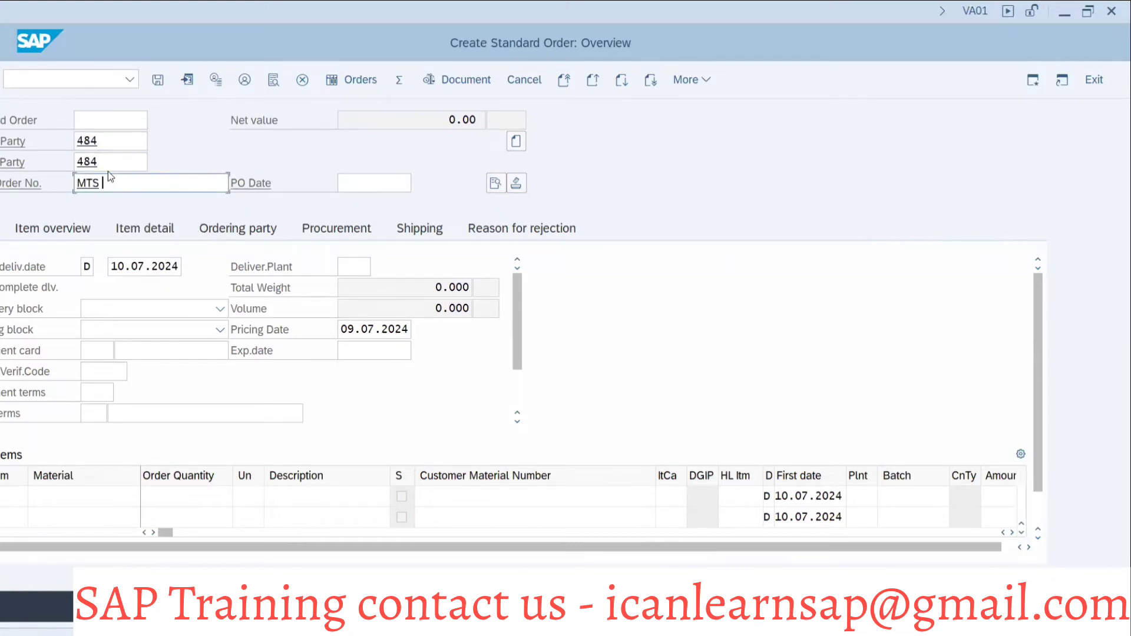
text(MTS -40)
- Add an order item for 12000 of LAPTOP-B1444 from plant 1000, using sales area 3020 / 30 / 00
click(118, 492)
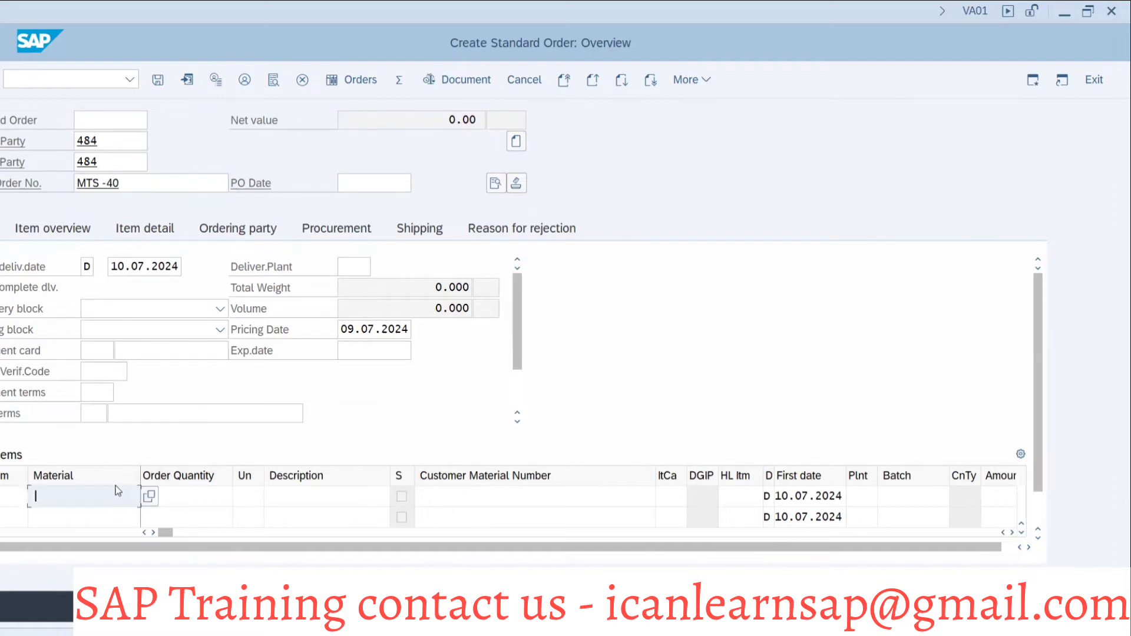
click(96, 519)
click(212, 495)
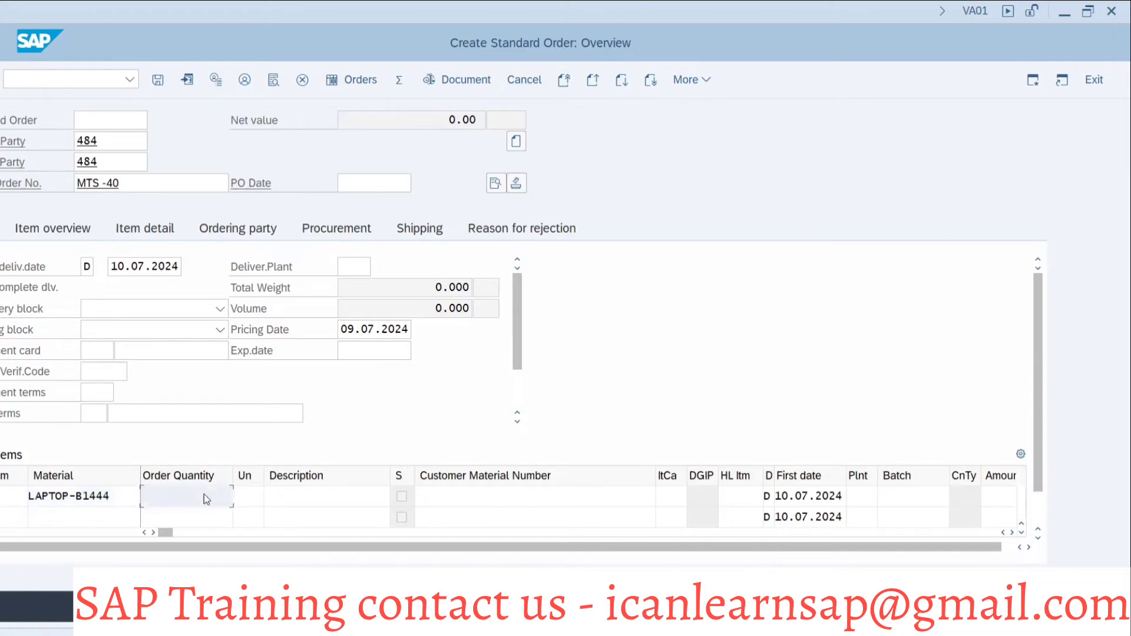
text(12000)
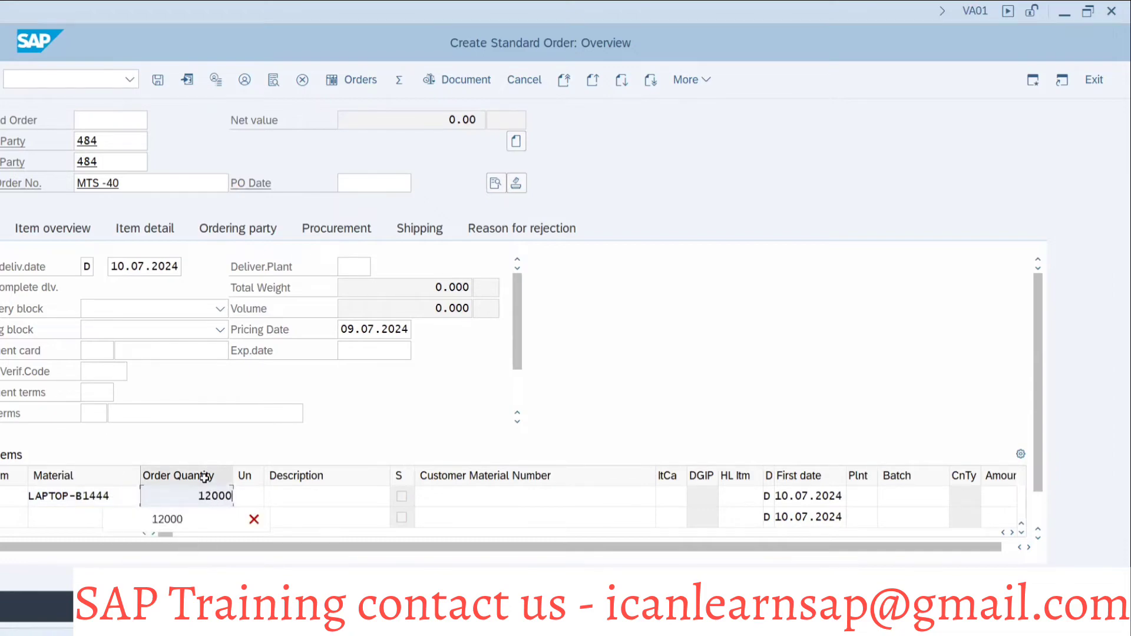
click(857, 496)
text(1000)
key(Return)
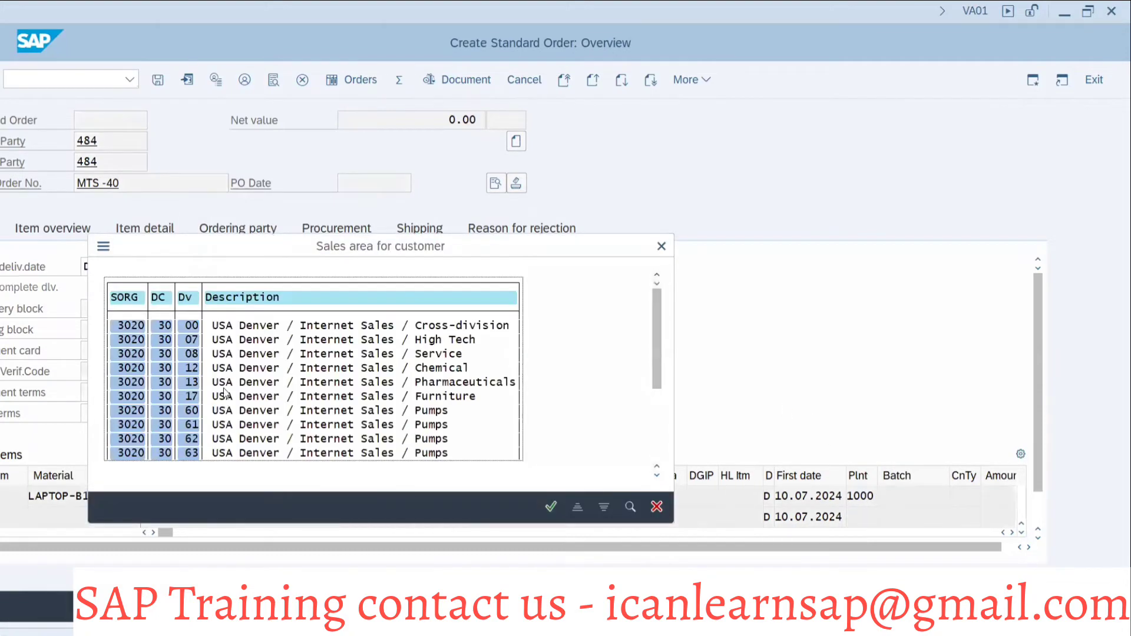
double_click(137, 327)
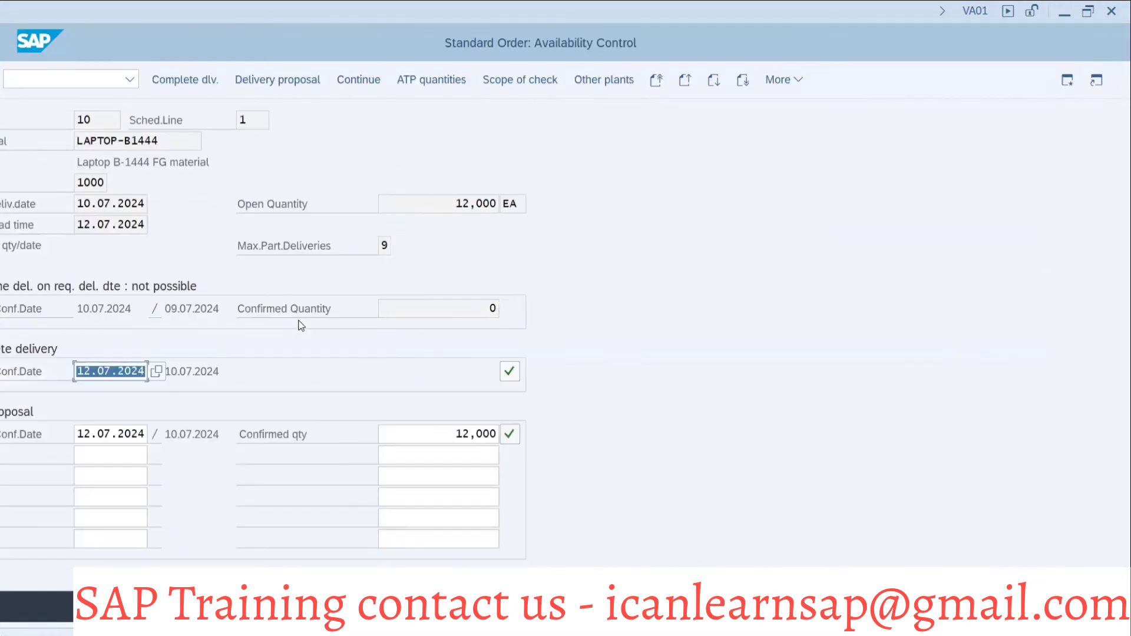
- Accept complete delivery of the item and save the order, choosing to edit and complete its missing data
click(193, 87)
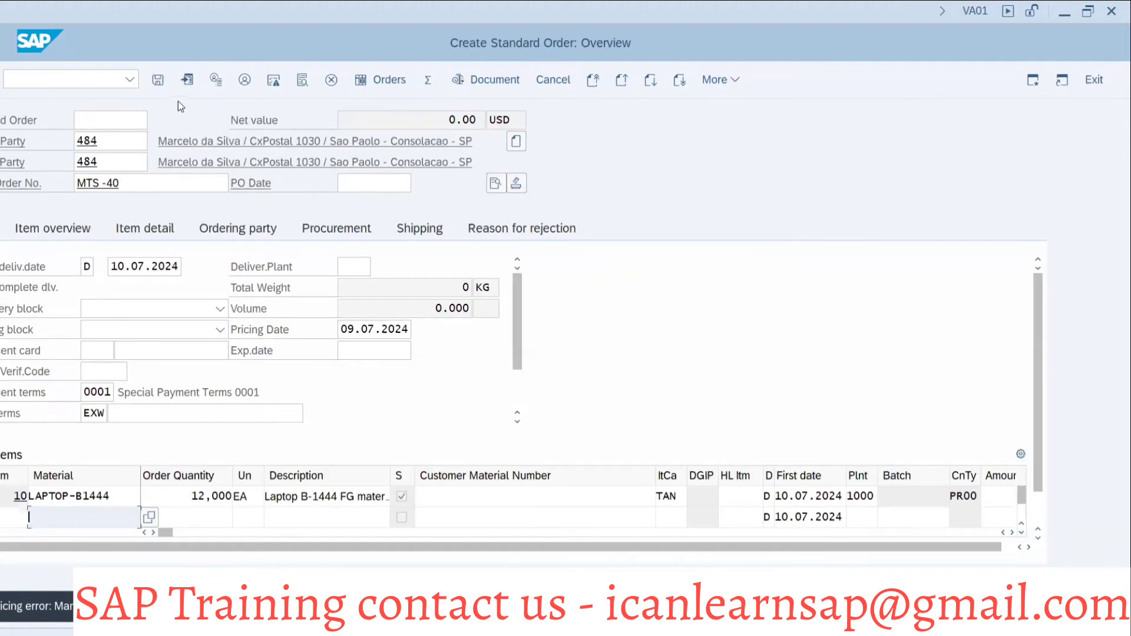
click(157, 80)
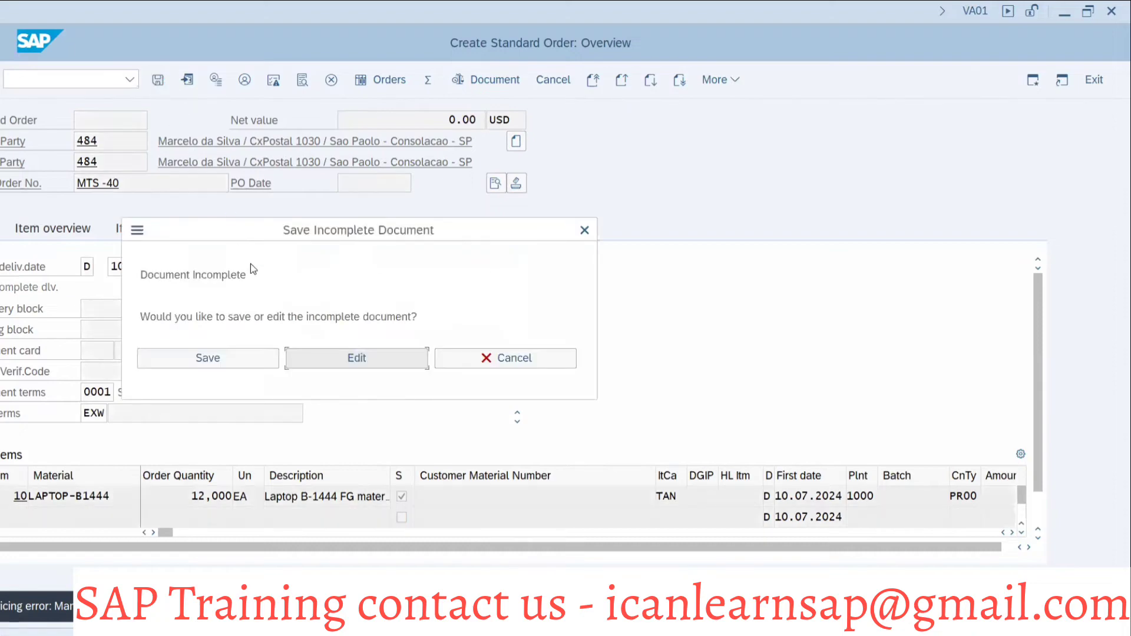
click(333, 356)
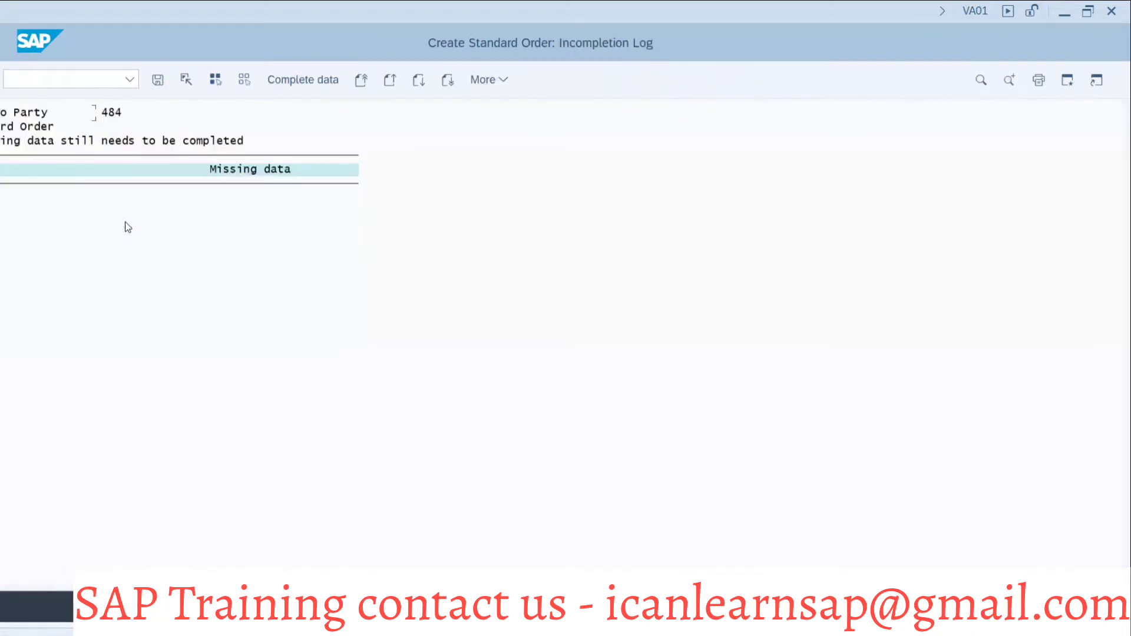
click(294, 80)
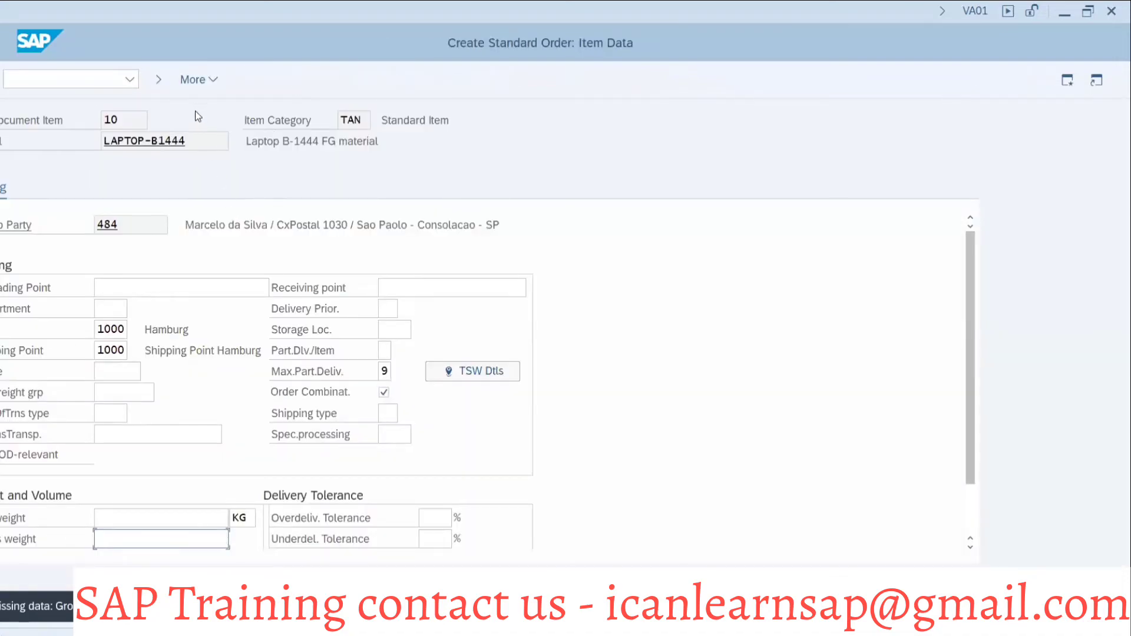
- Set the item's net weight to 1 KG and its gross weight to 1.2 KG in the missing shipping data
click(194, 516)
text(1)
click(200, 538)
text(1.2)
key(Return)
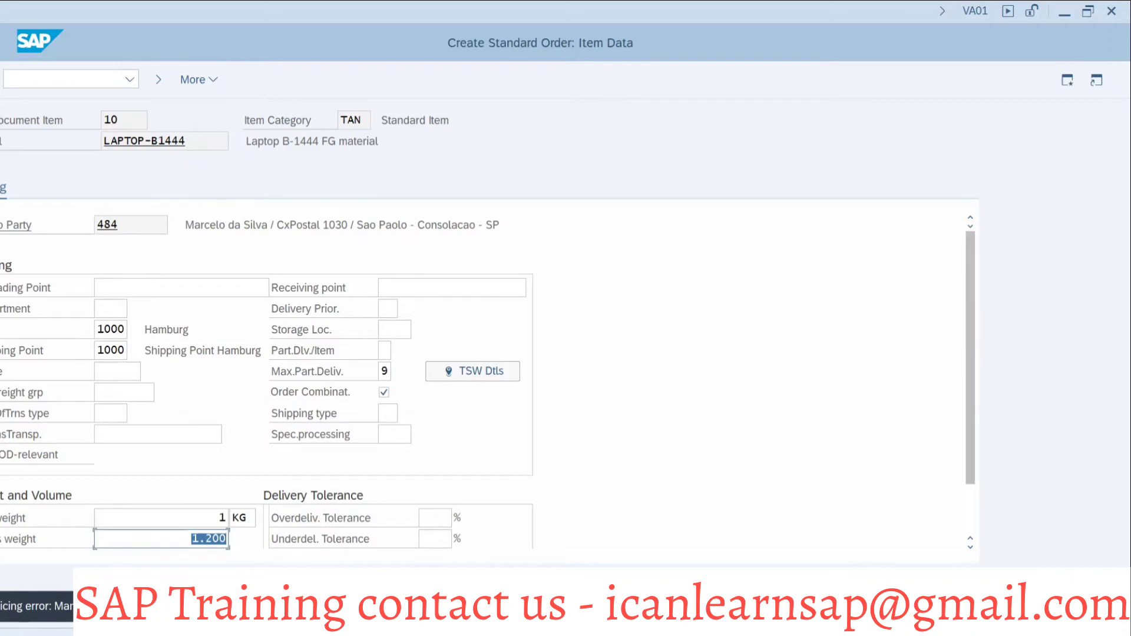
- Read the pricing error's help text and open the missing Net value entry from the incompletion log
click(36, 606)
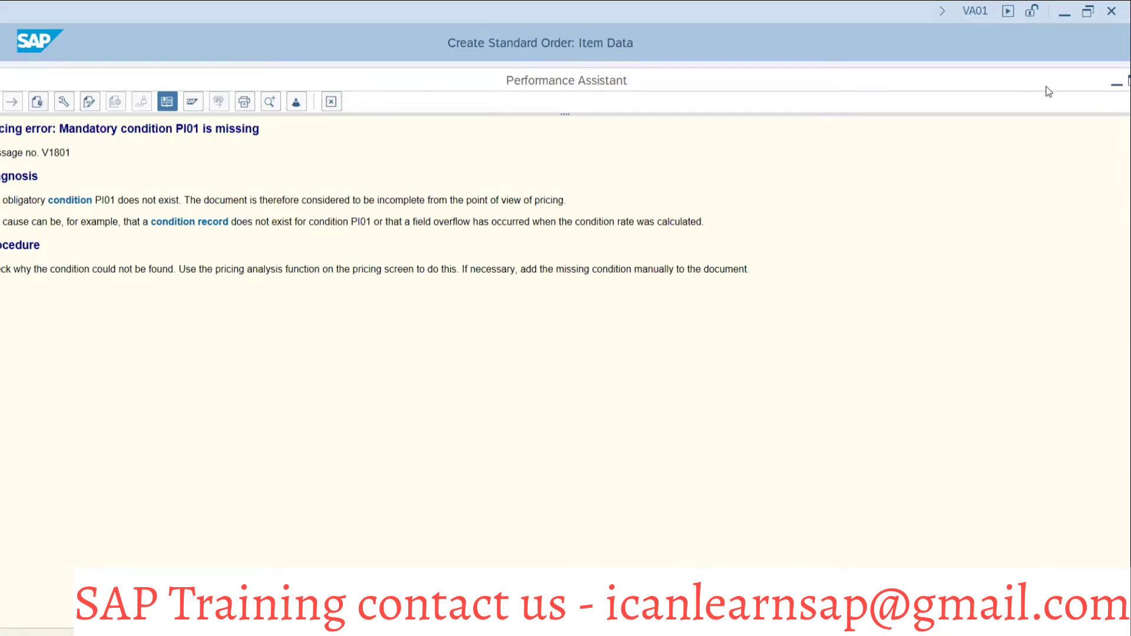
key(Escape)
click(199, 79)
mouse_move(237, 107)
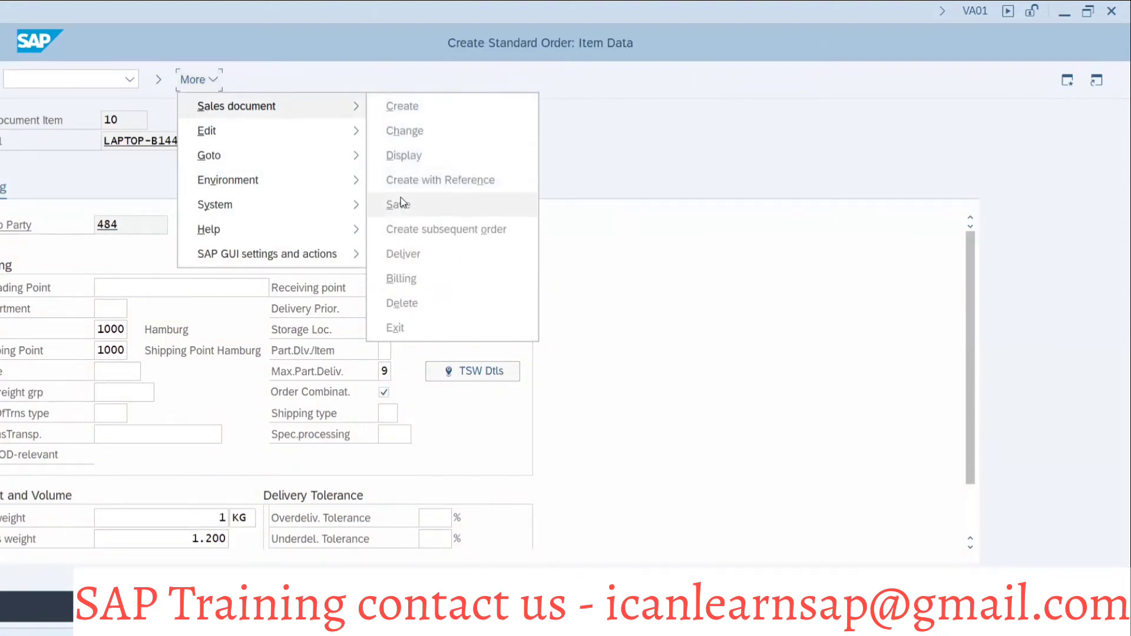
mouse_move(280, 130)
click(403, 132)
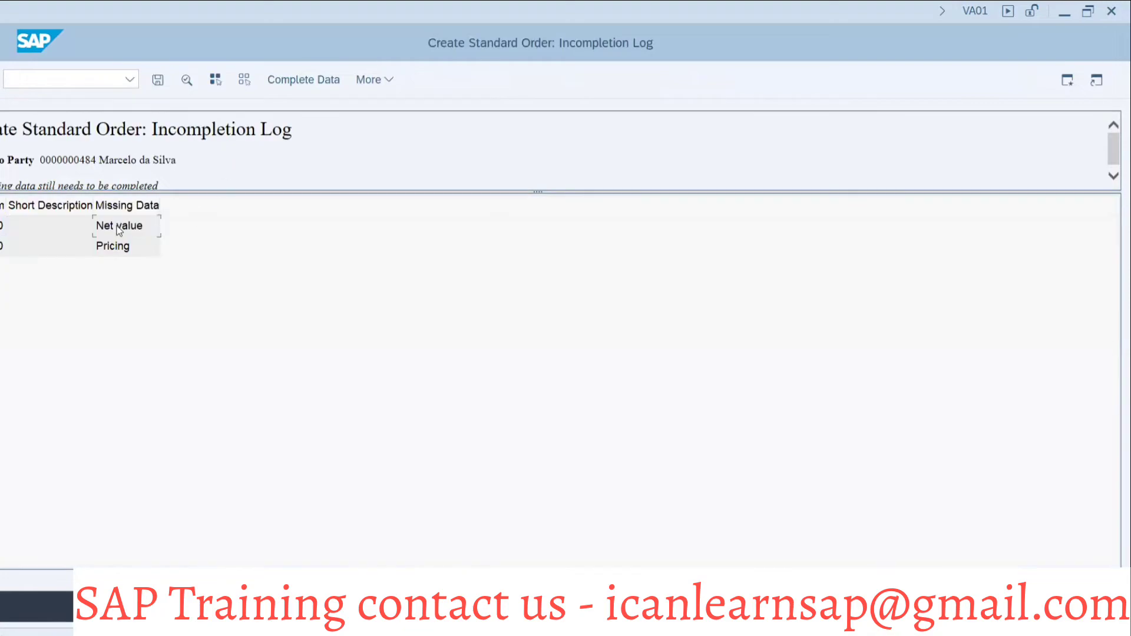
double_click(120, 230)
- Set the Quantity Discount amount to 100 USD and add pricing condition PI01 with an amount of 100
text(100)
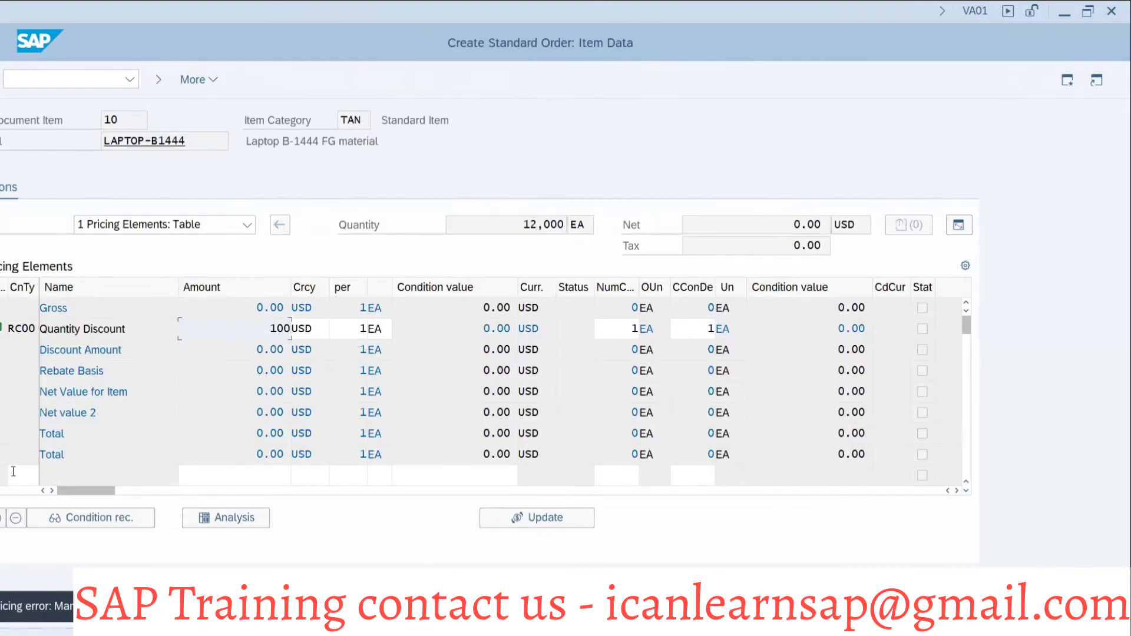
click(13, 471)
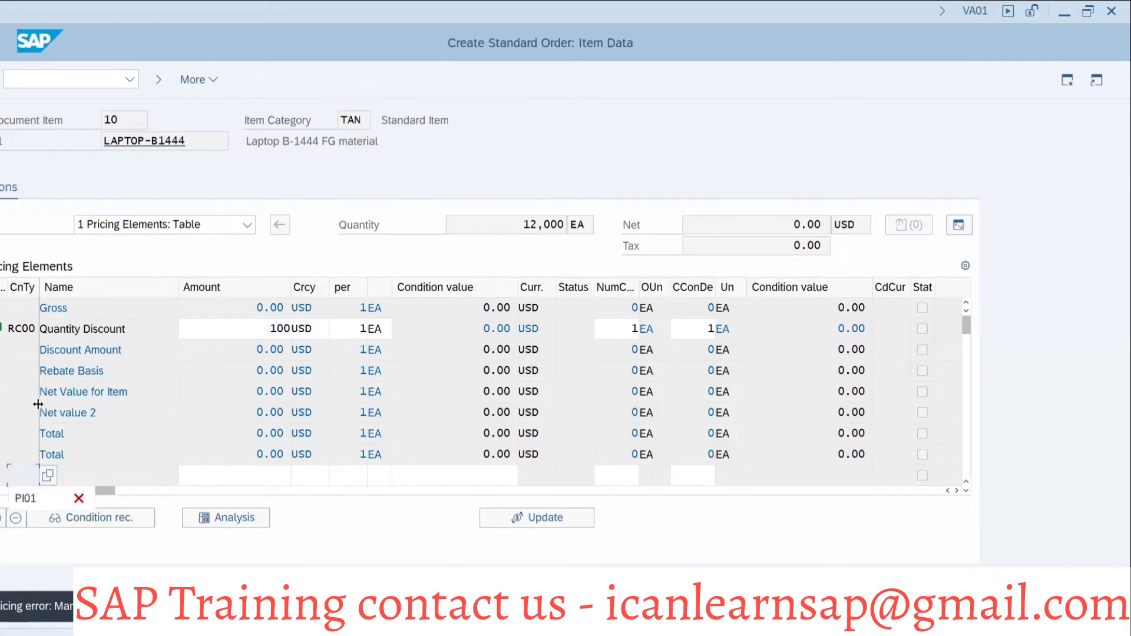
click(36, 498)
click(225, 468)
text(100)
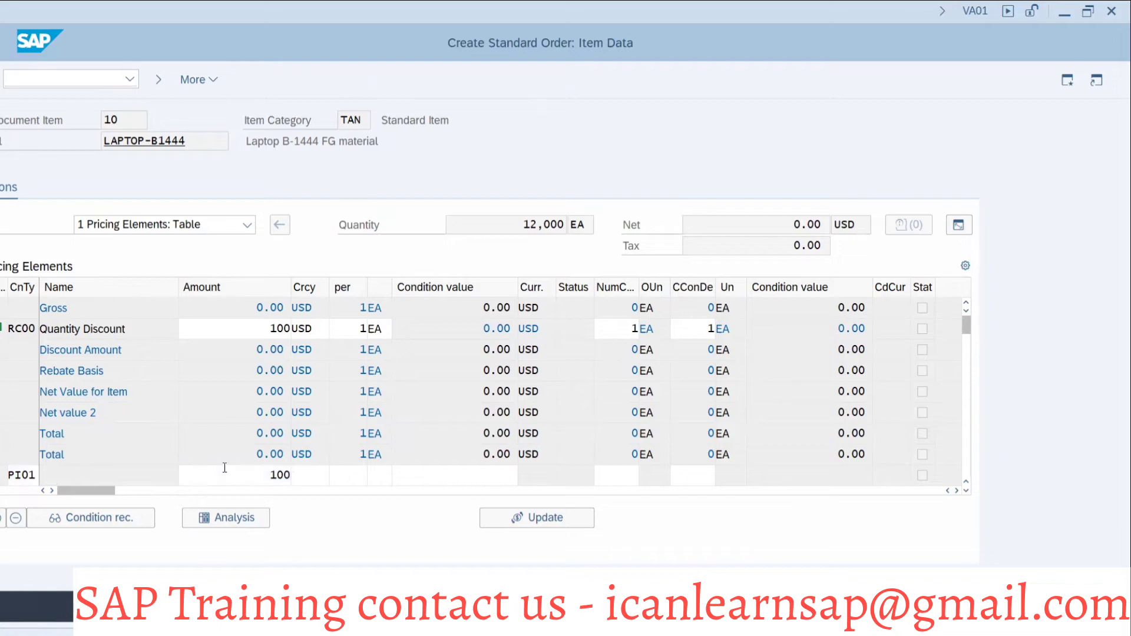
key(Return)
- Leave the completed pricing data and save the standard order
click(200, 87)
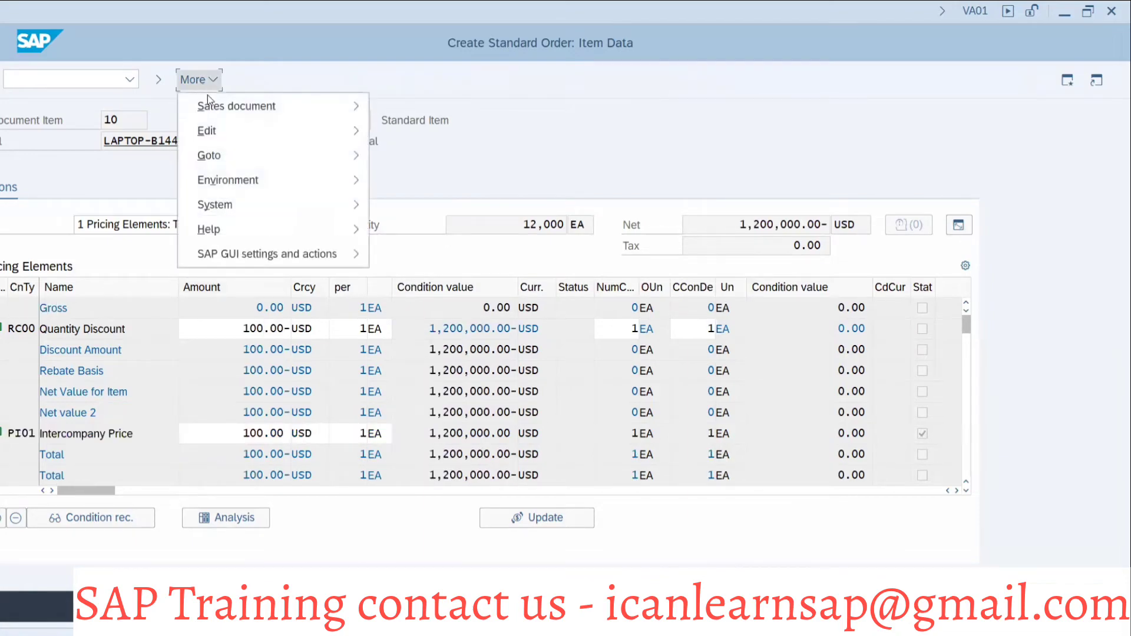
mouse_move(341, 131)
click(405, 132)
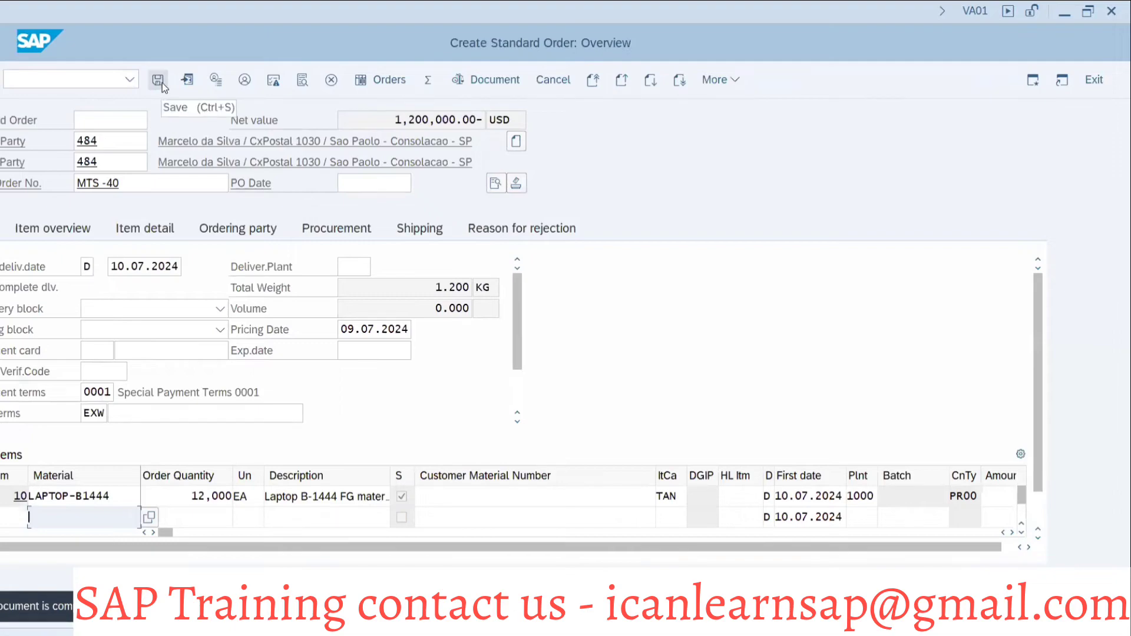
click(161, 84)
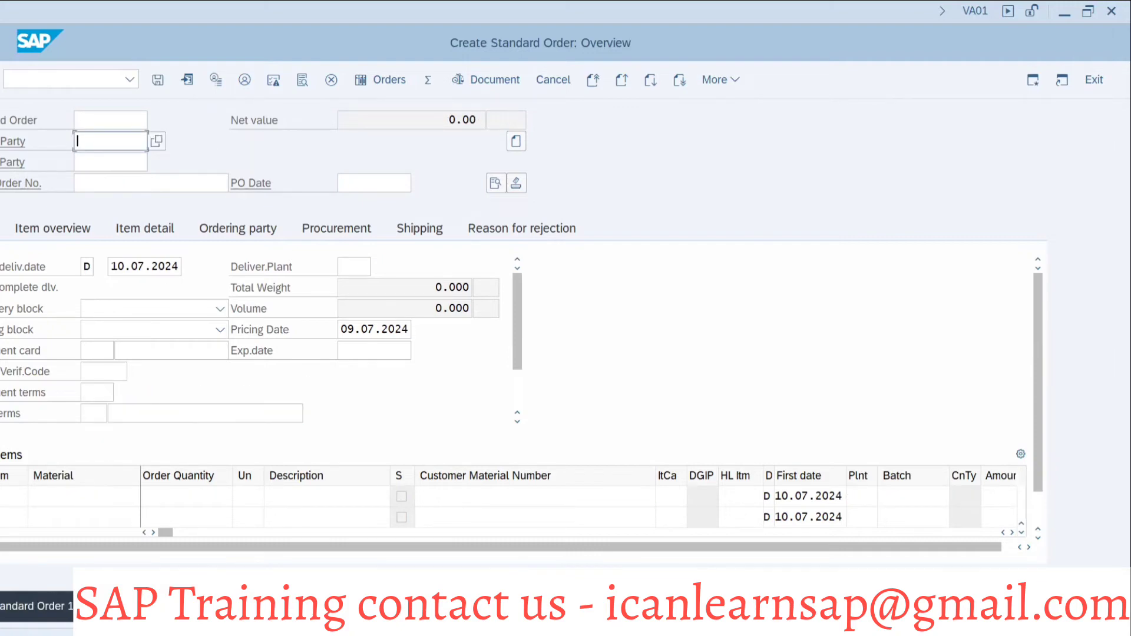
- Refresh the stock/requirements list of LAPTOP-B1444 to check the effect of the sales order
key(alt+Tab)
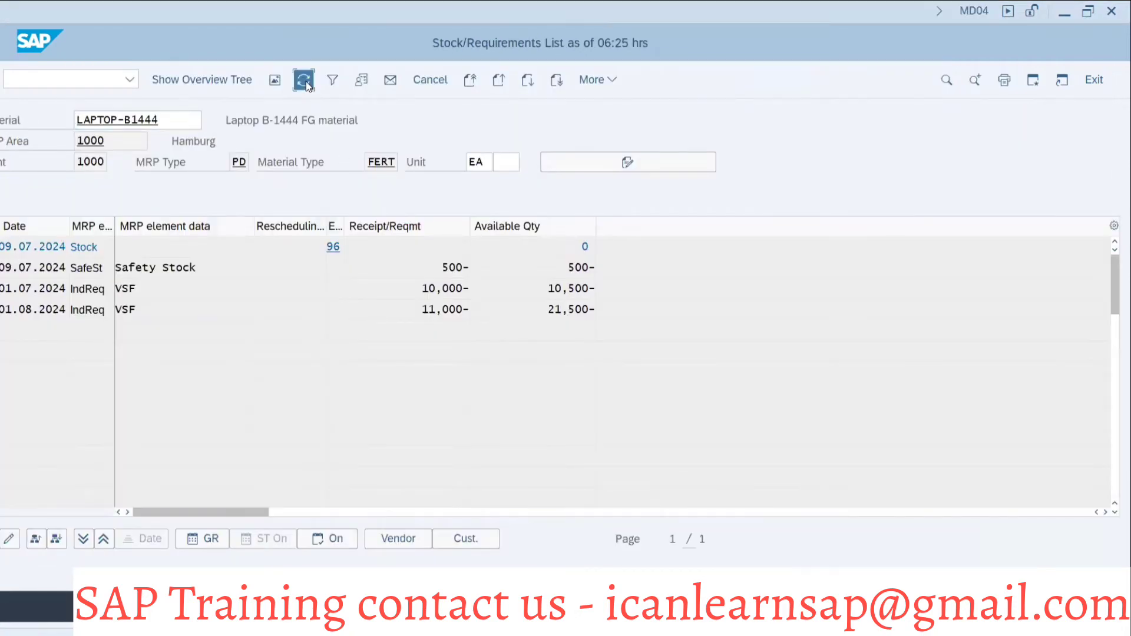
click(304, 80)
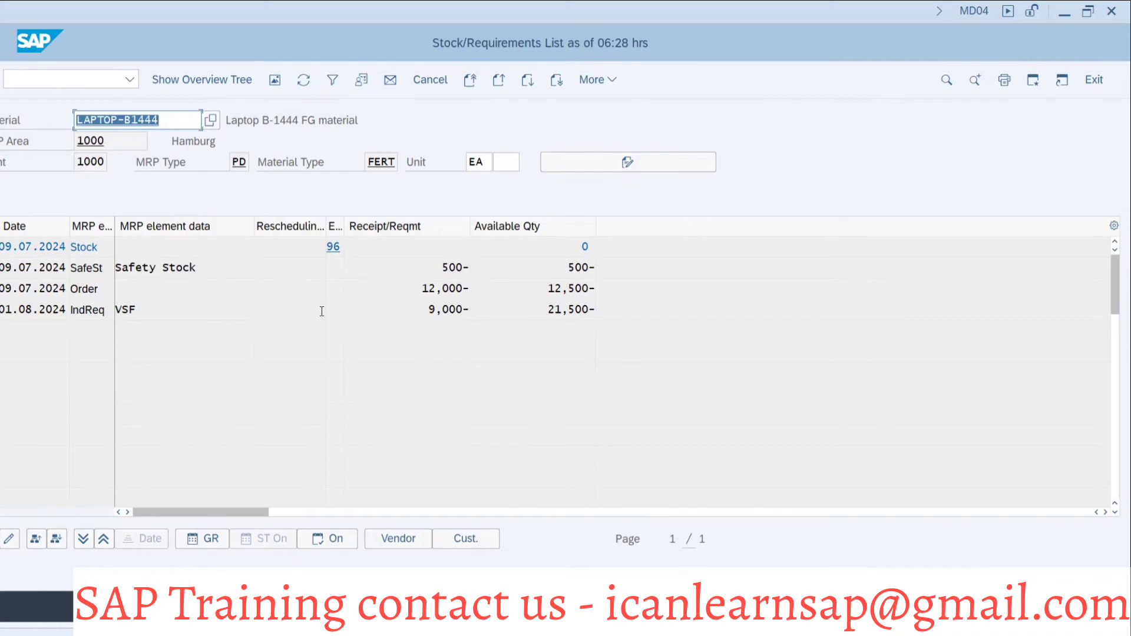
click(303, 80)
key(alt+Tab)
key(alt+Tab)
- Open the single-item, multi-level planning transaction MD02 in a new session
click(78, 81)
text(/)
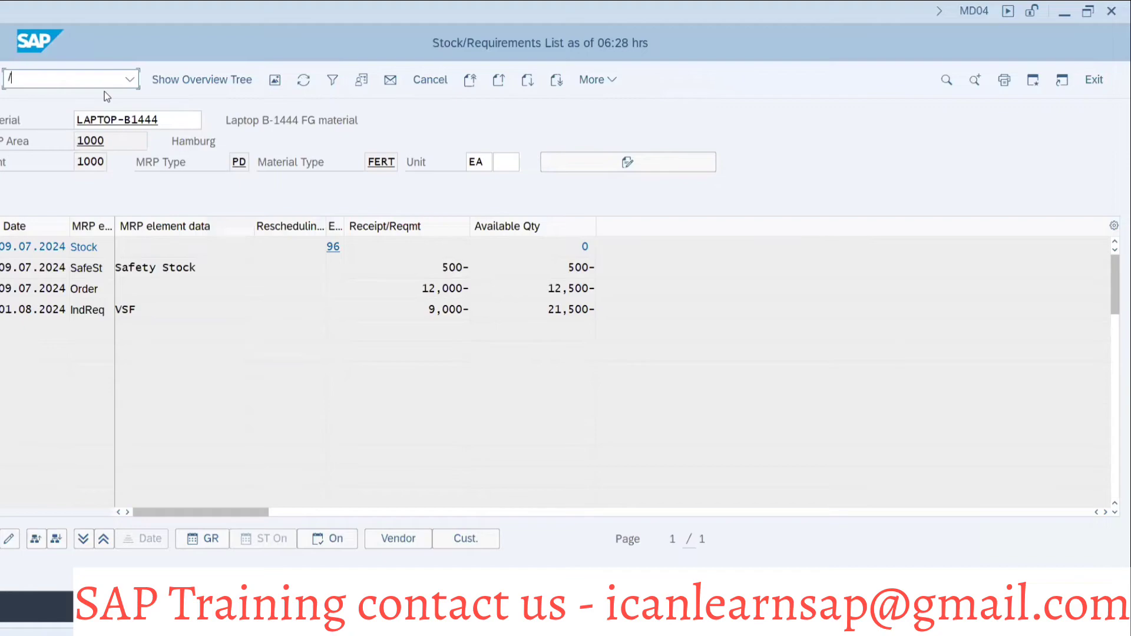
text(omd02)
key(Return)
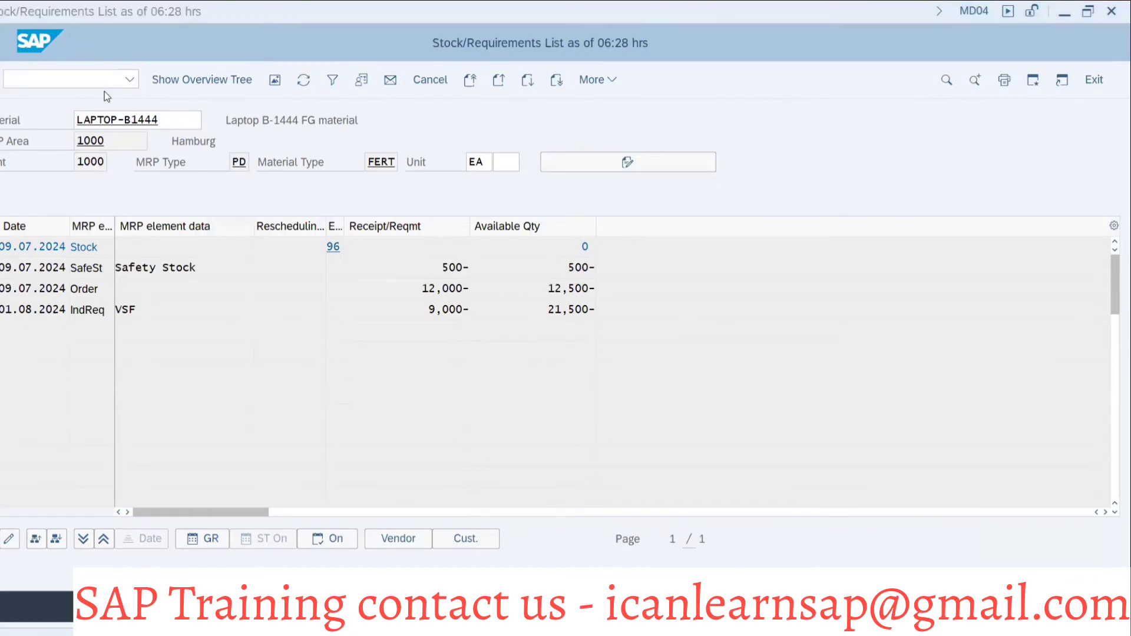
- Open transaction MD63 in a new session and display the planned independent requirements of LAPTOP-B1444 in plant 1000
key(alt+Tab)
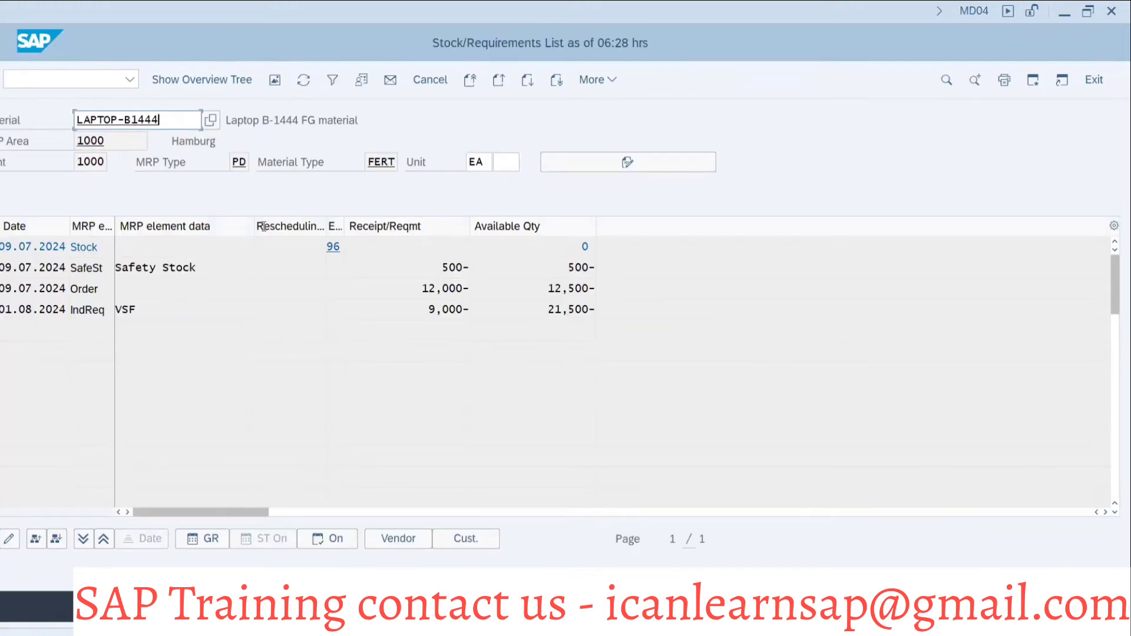
key(alt+Tab)
key(Tab)
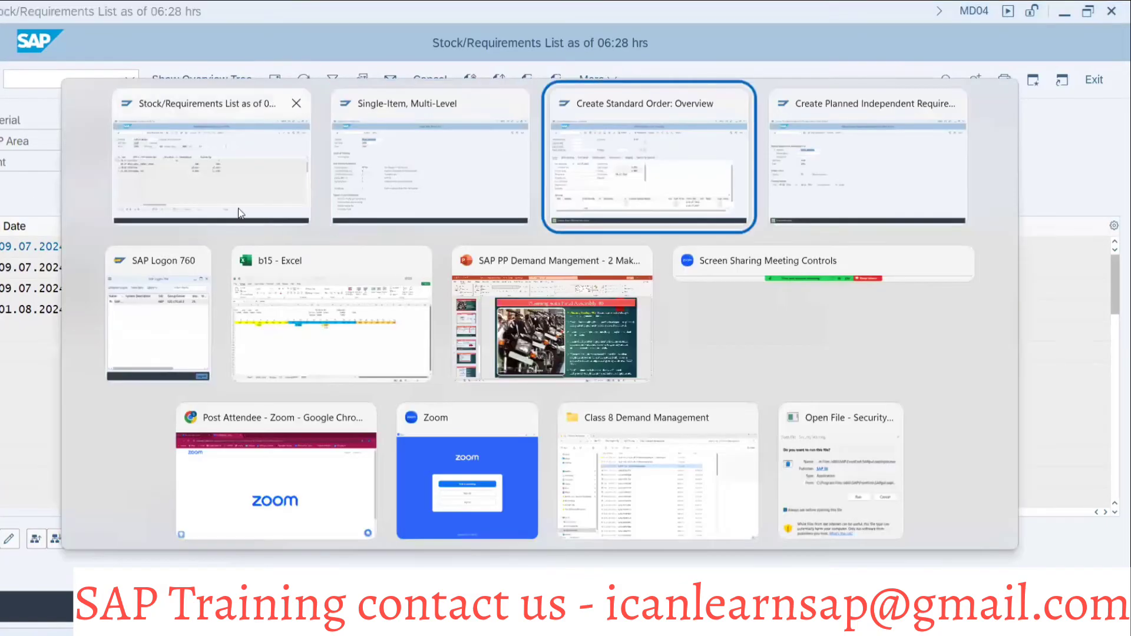
text(/omd)
text(04)
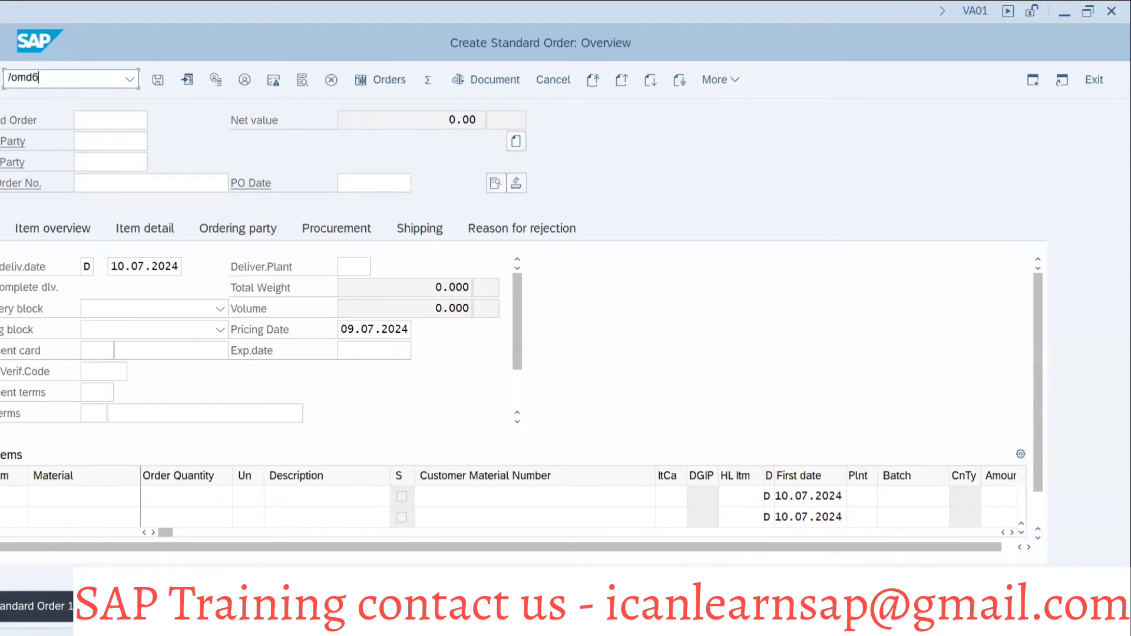
key(Return)
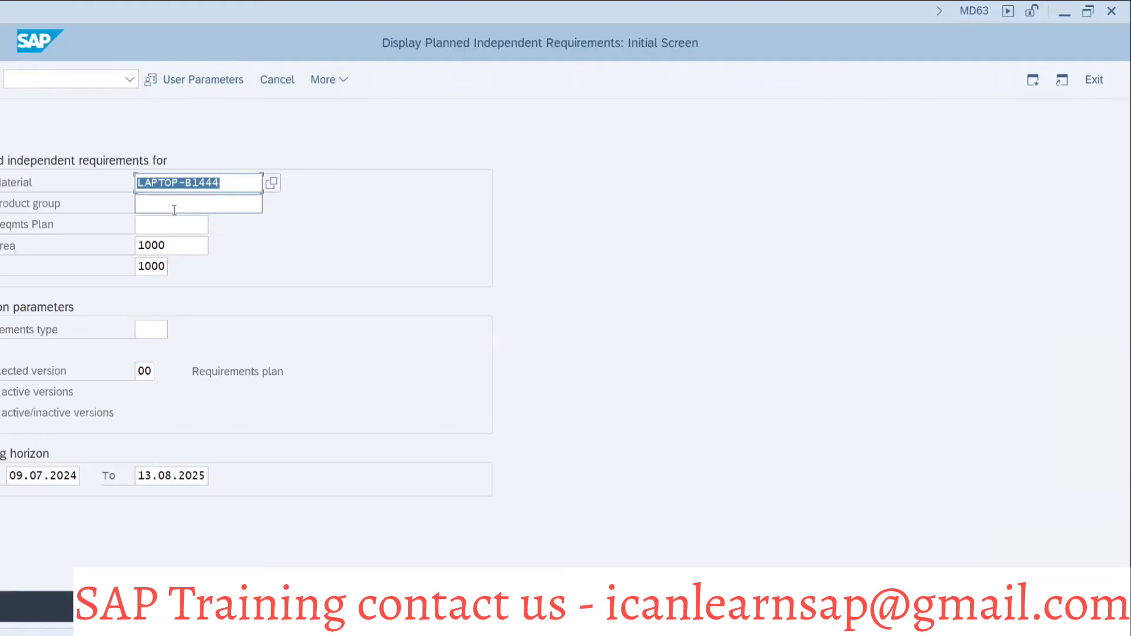
key(Return)
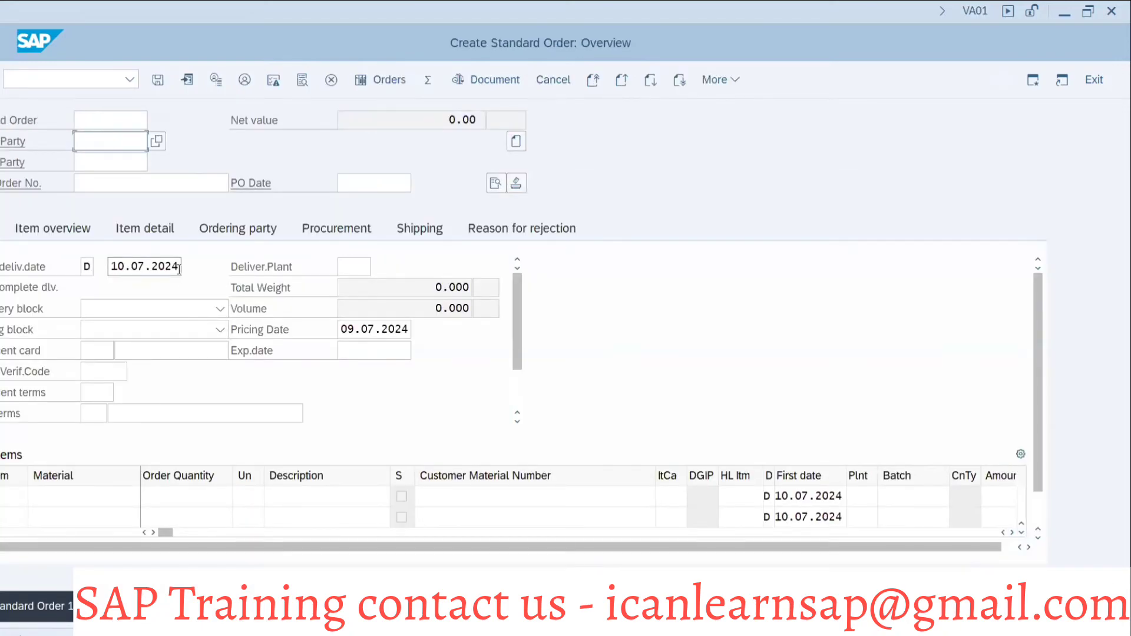
- Review the stock/requirements list again and switch to the MD02 planning session for LAPTOP-B1444
key(alt+Tab)
key(Tab)
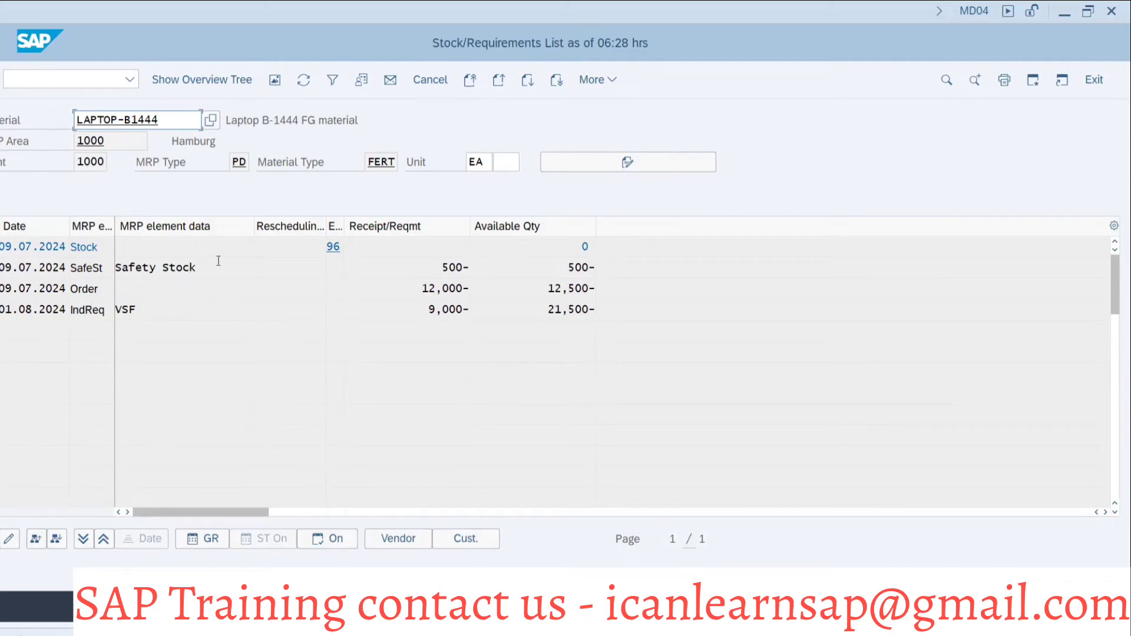
key(alt+Tab)
key(alt+Tab)
key(alt+Tab)
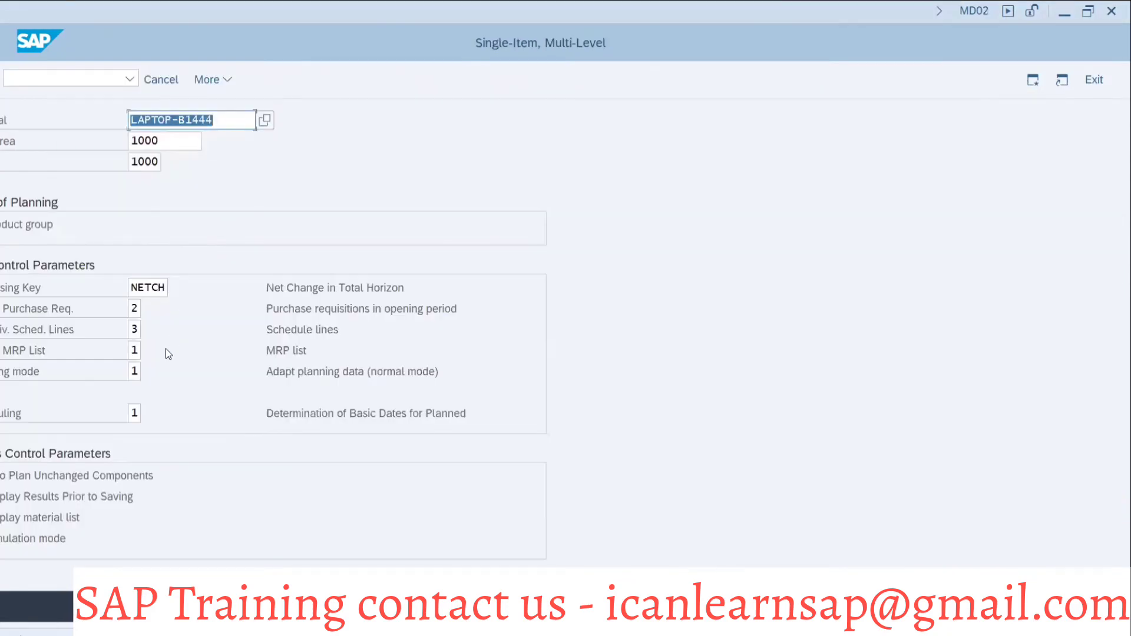
- Run the single-item, multi-level planning for LAPTOP-B1444 in plant 1000 with processing key NETCH and the preset control parameters
key(Return)
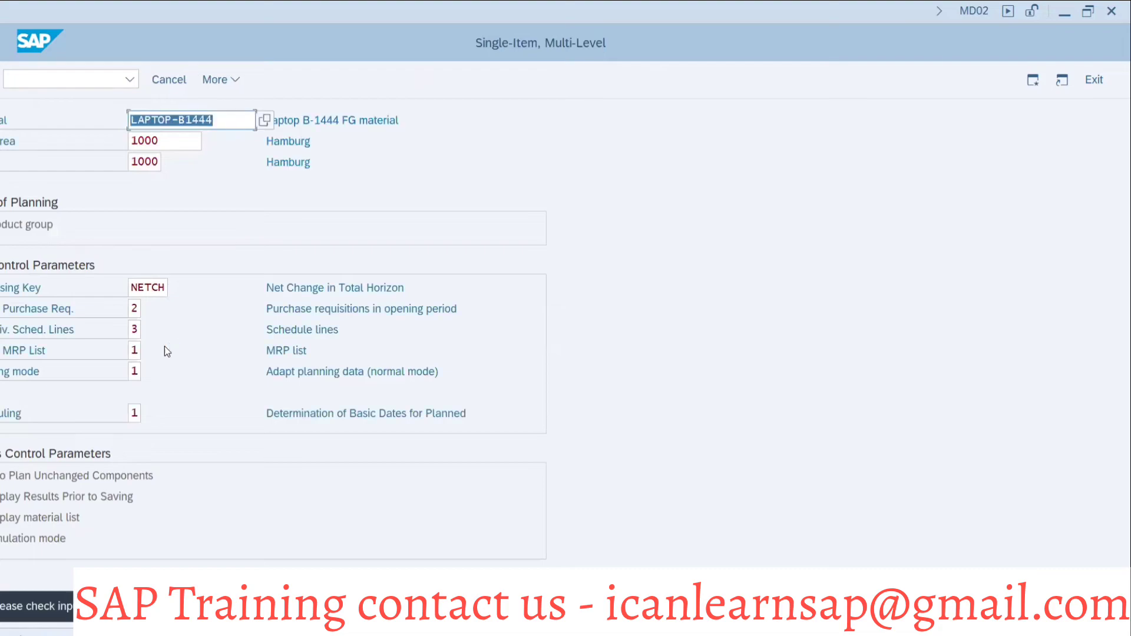
key(alt+Tab)
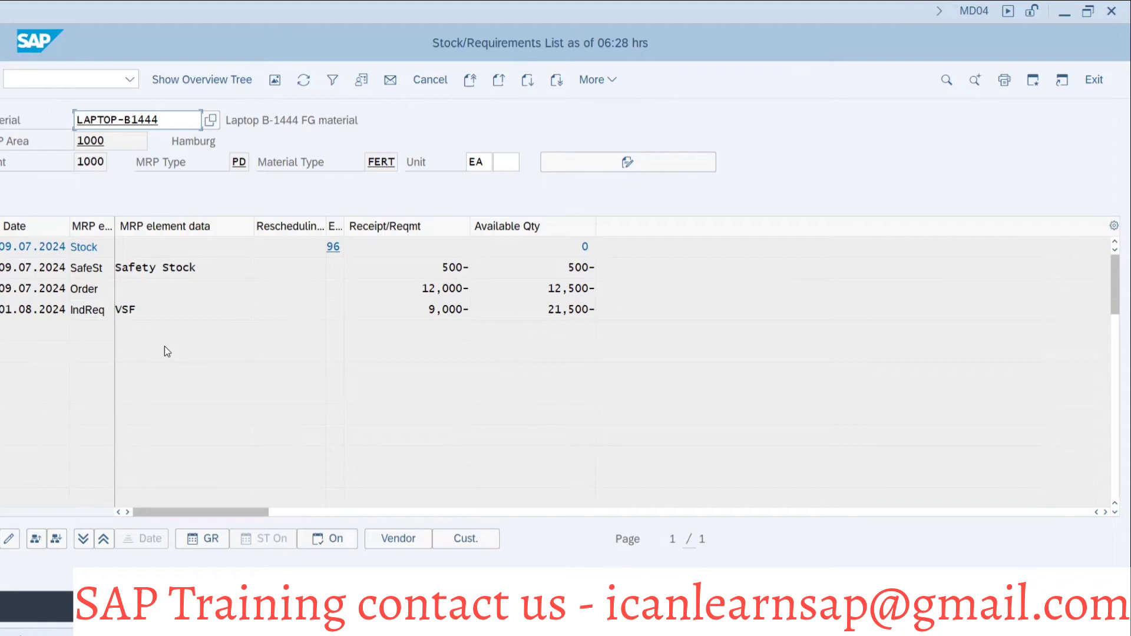
key(ctrl+F9)
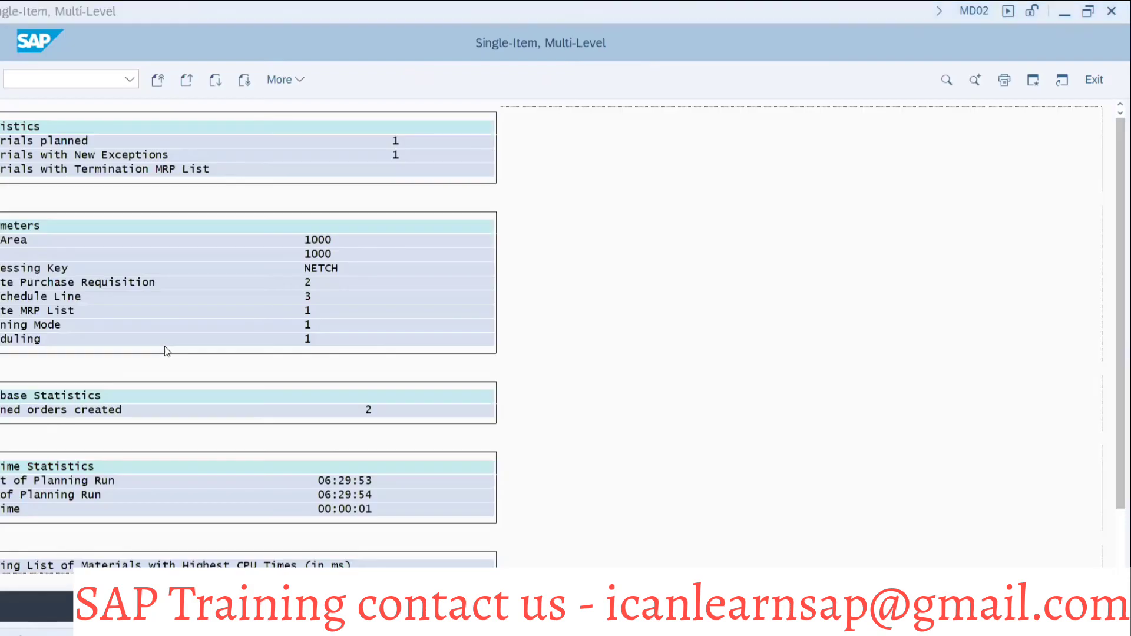
key(F3)
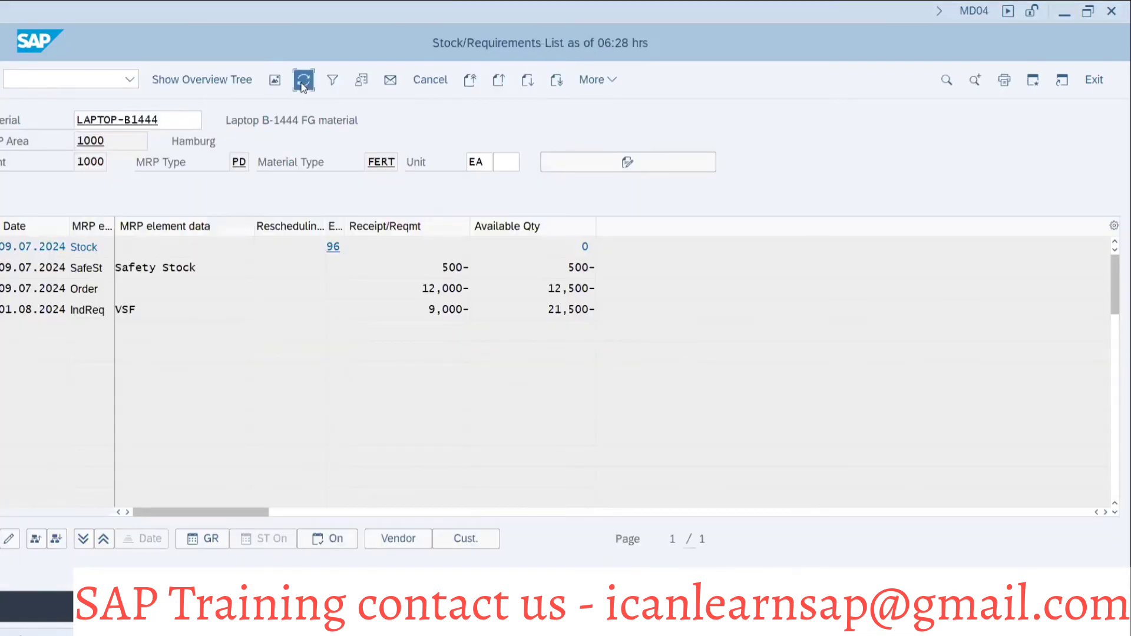
- Refresh the stock/requirements list of LAPTOP-B1444 and examine the planned orders against the sales order and independent requirement
click(302, 83)
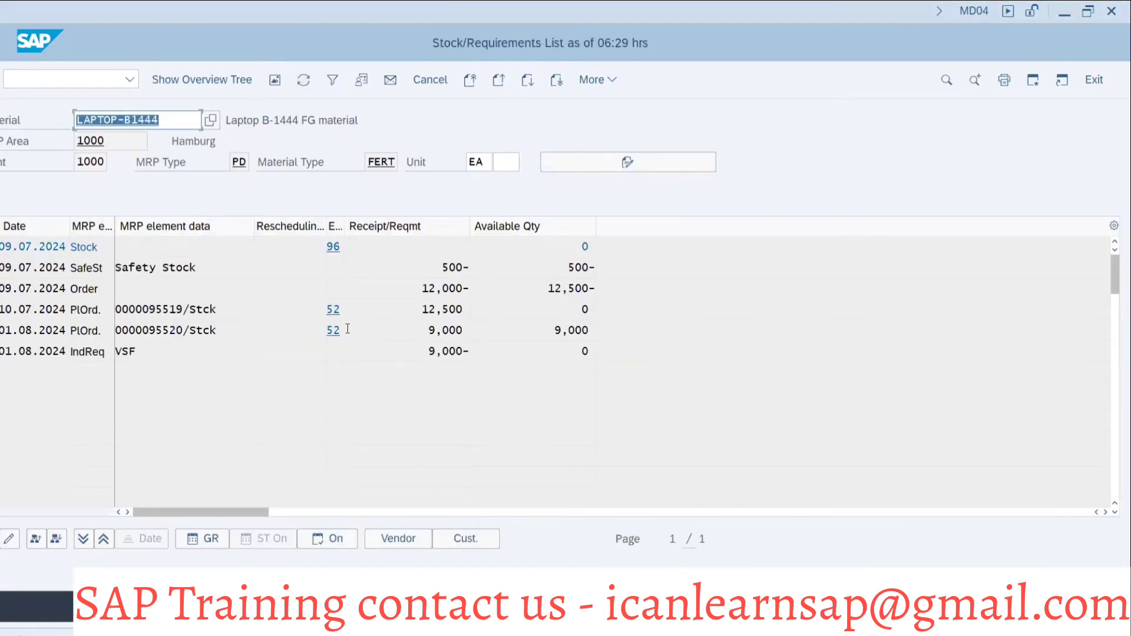
click(405, 308)
drag(405, 307, 466, 308)
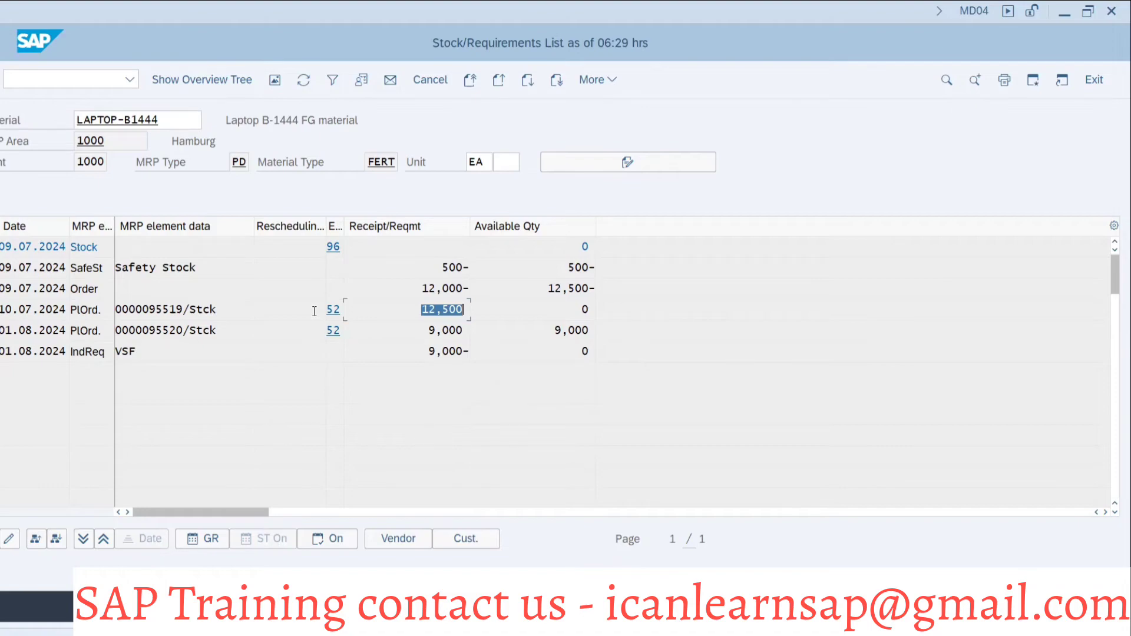
click(391, 351)
- Open the MD61 planning table for LAPTOP-B1444 and compare its July and August 2024 requirements with the stock/requirements list
key(alt+Tab)
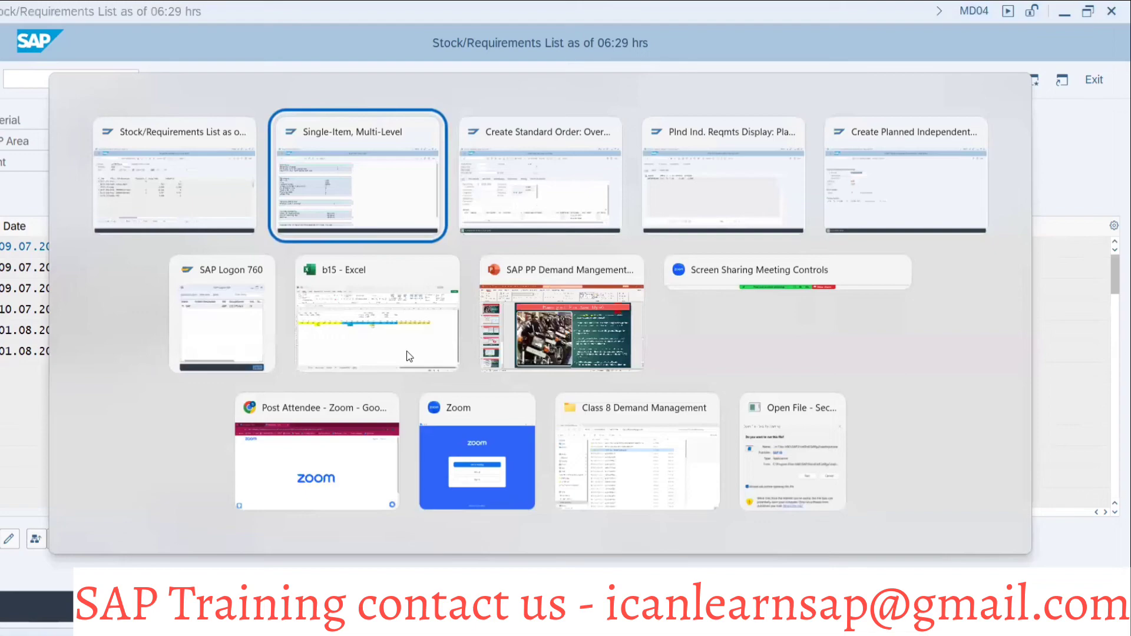
key(alt+Tab)
key(alt+Tab)
key(alt+Tab)
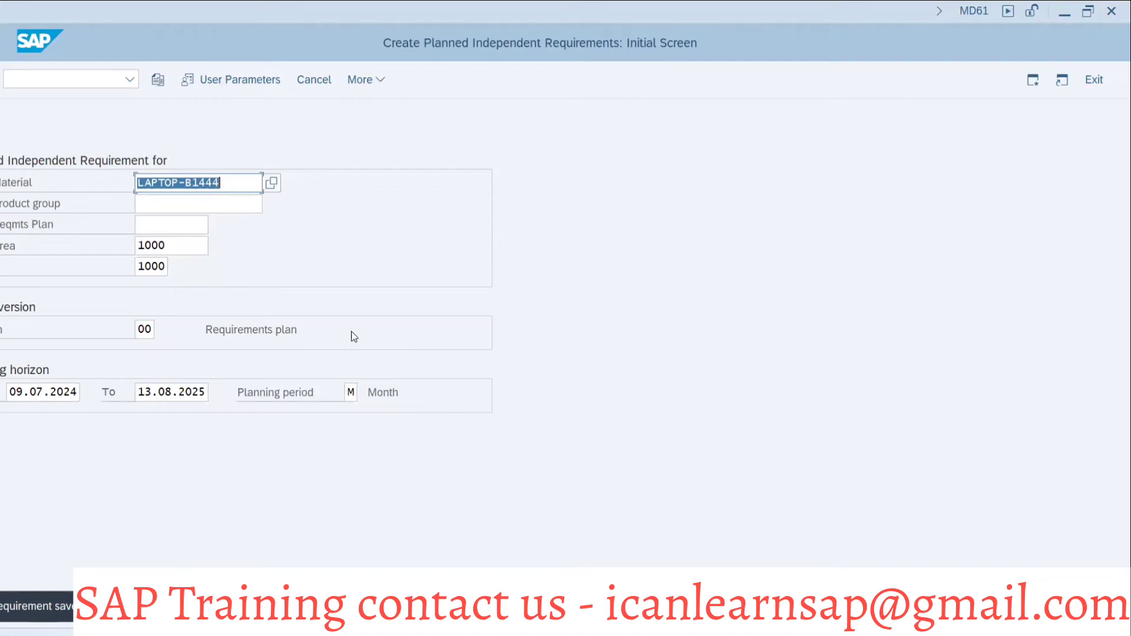
key(Return)
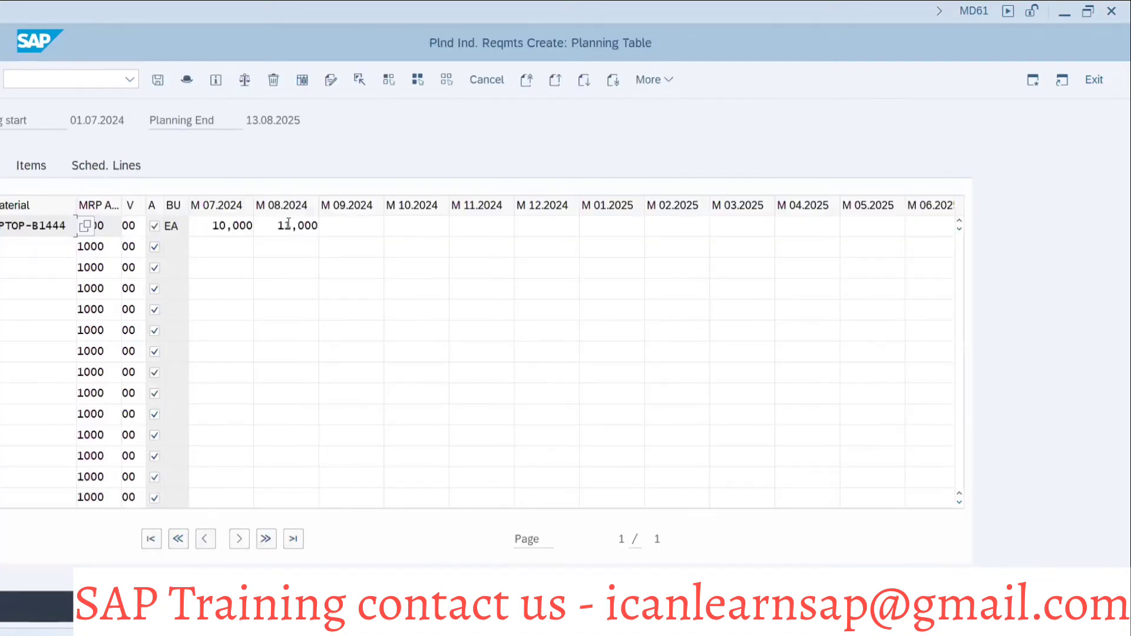
key(F10)
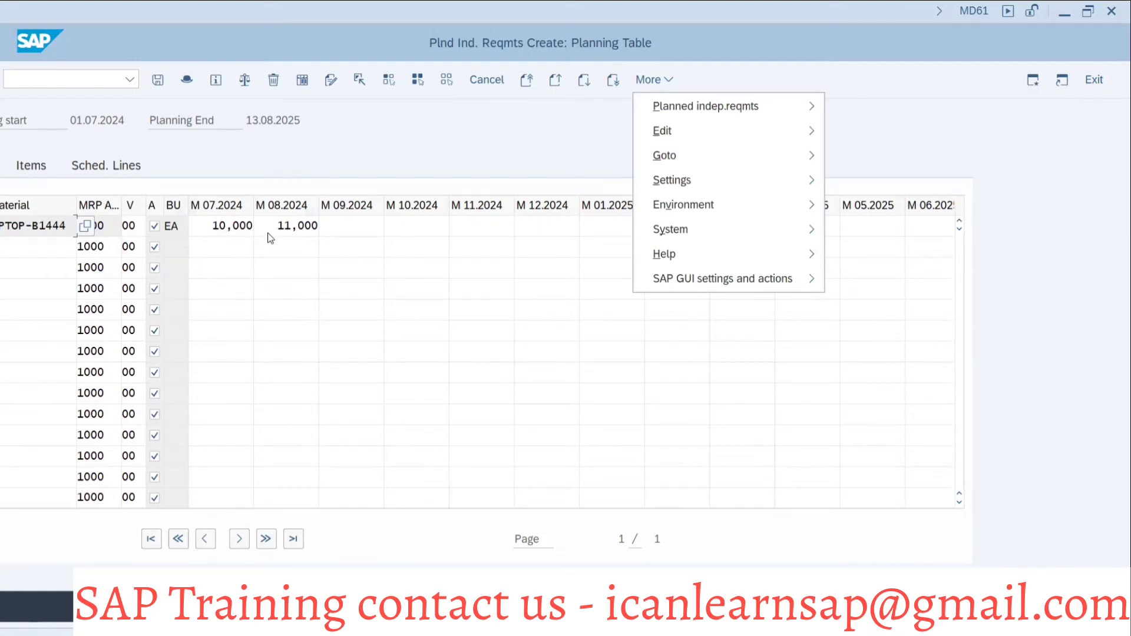
key(Escape)
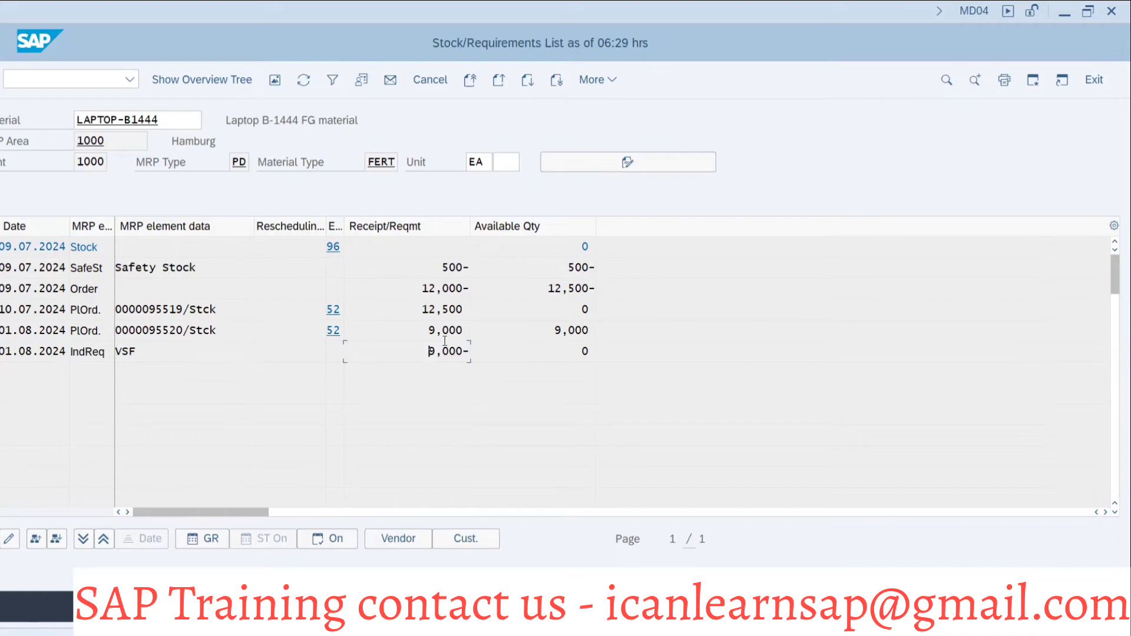
drag(422, 311, 447, 310)
key(F10)
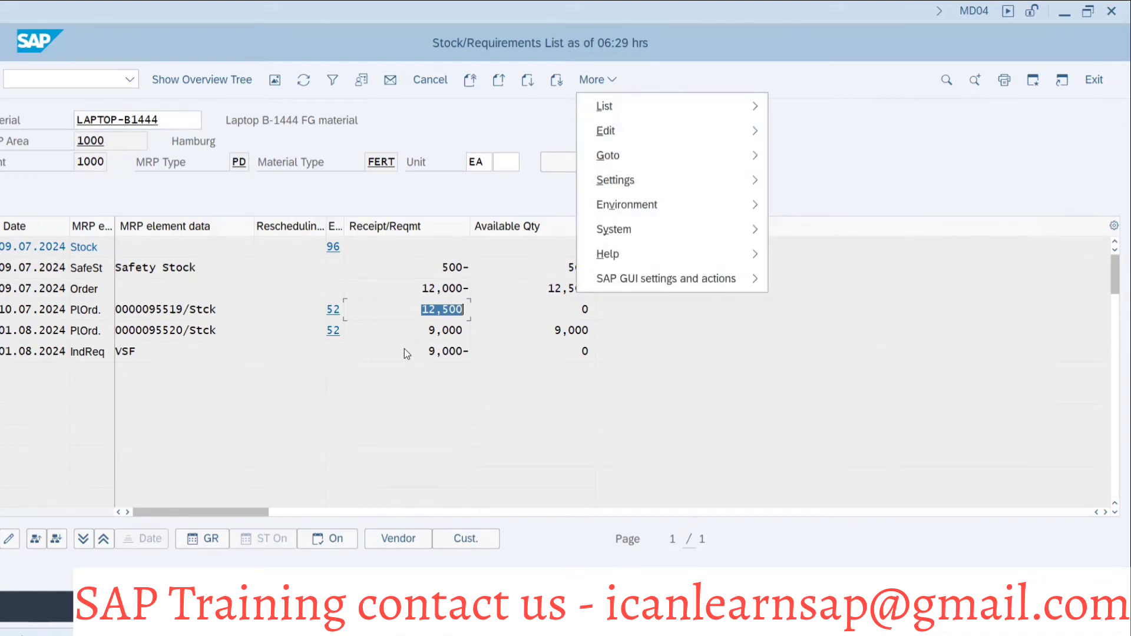
key(Escape)
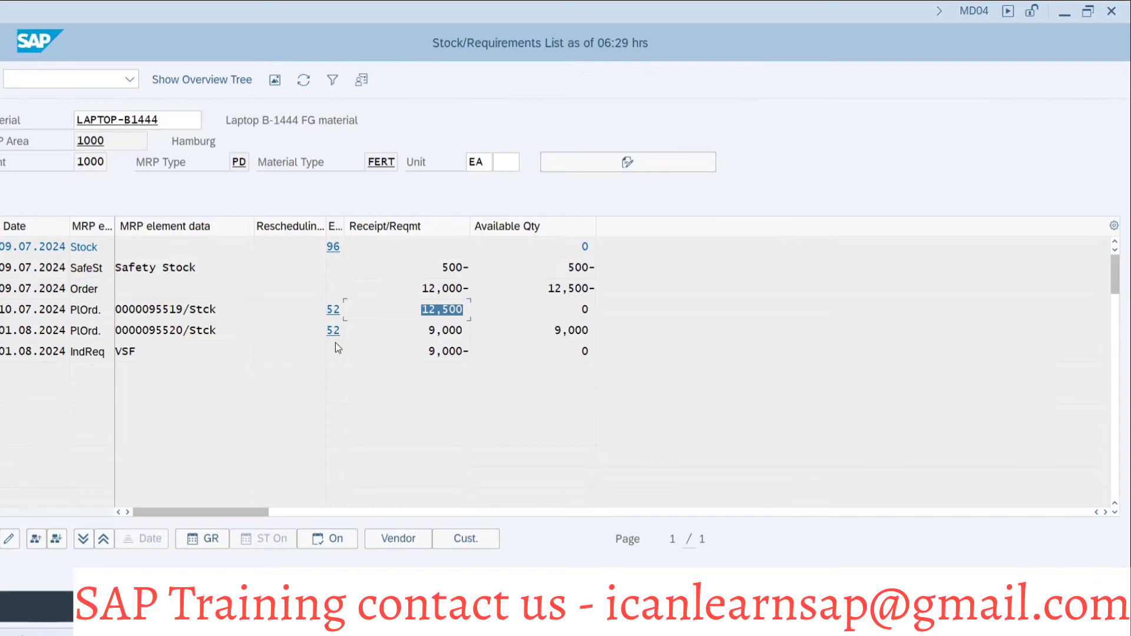
- Switch to the sales order session and restart transaction VA01 at its initial screen
key(alt+Tab)
key(alt+Tab)
key(alt+Tab)
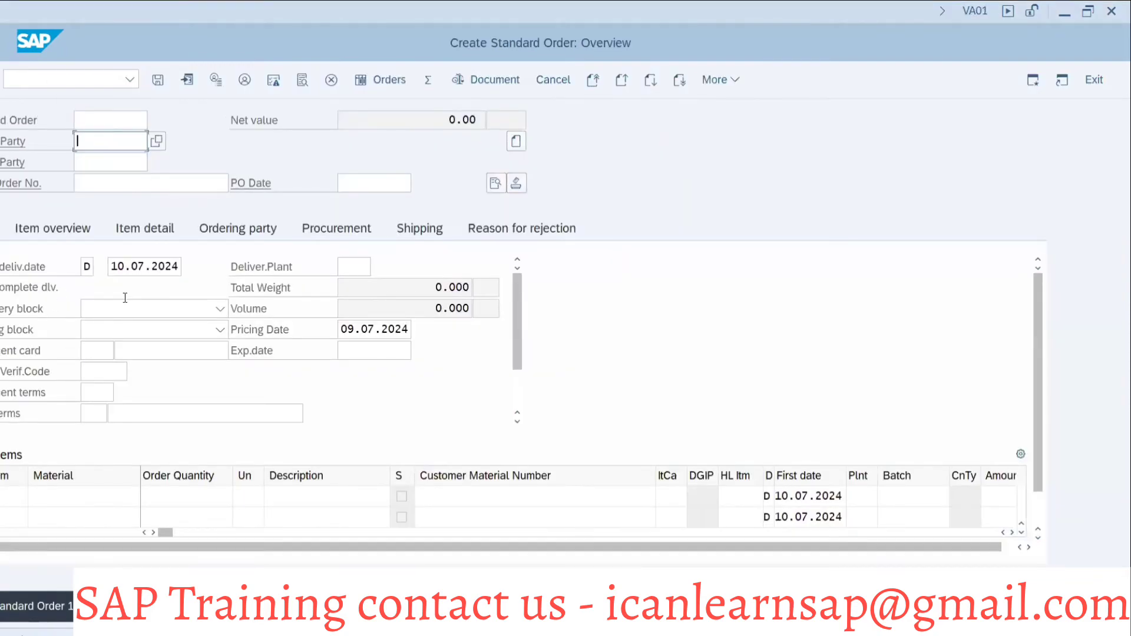
click(343, 268)
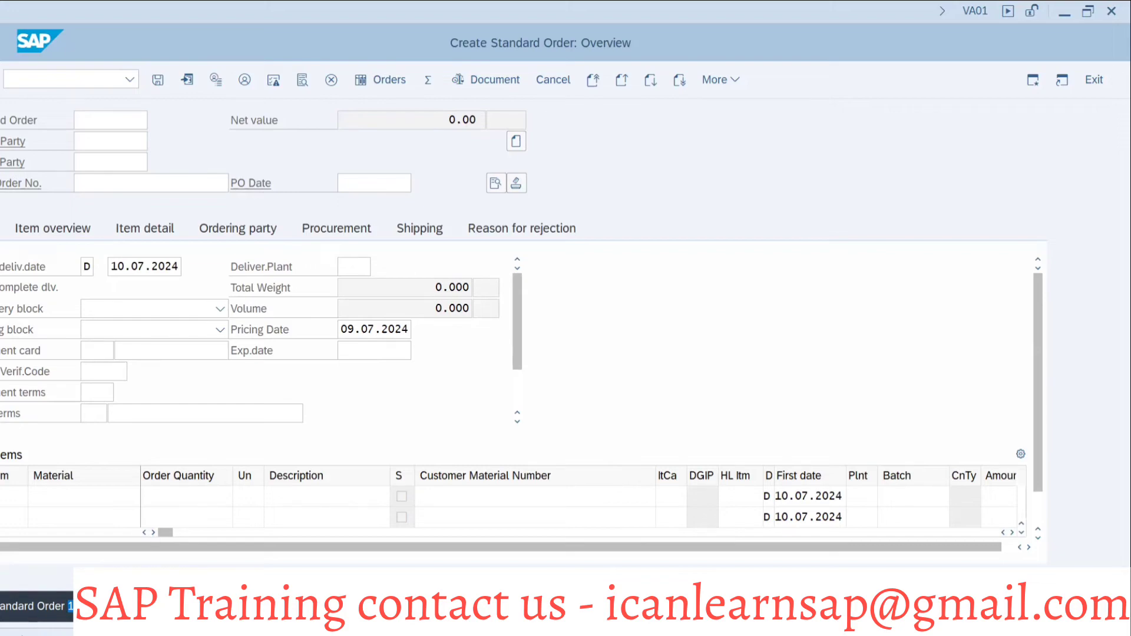
click(49, 81)
text(/nva01)
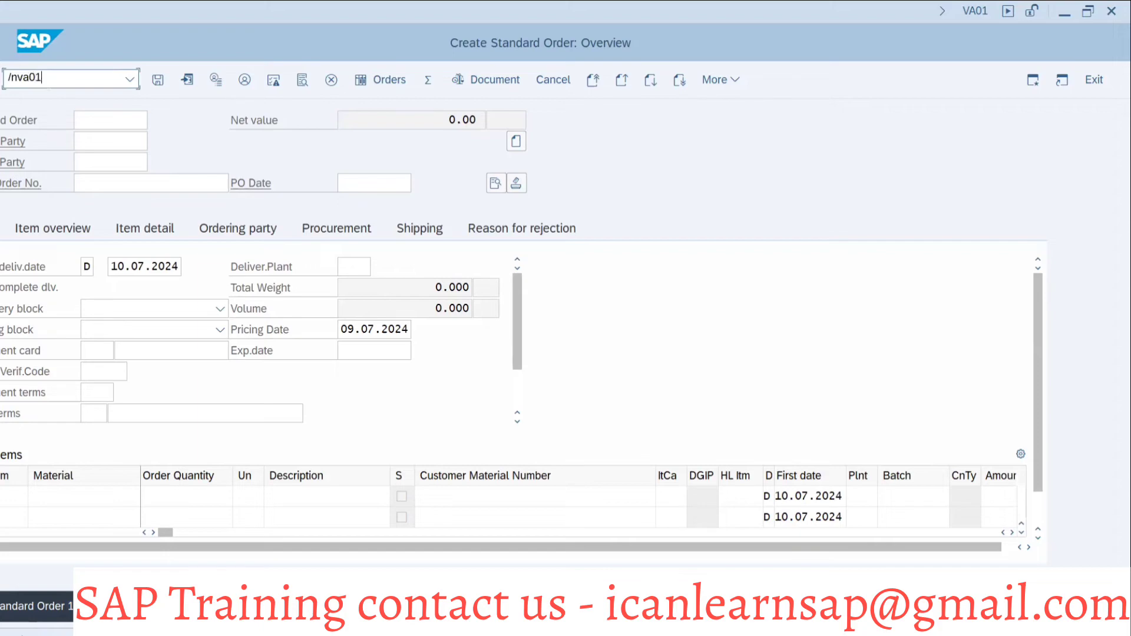
key(Return)
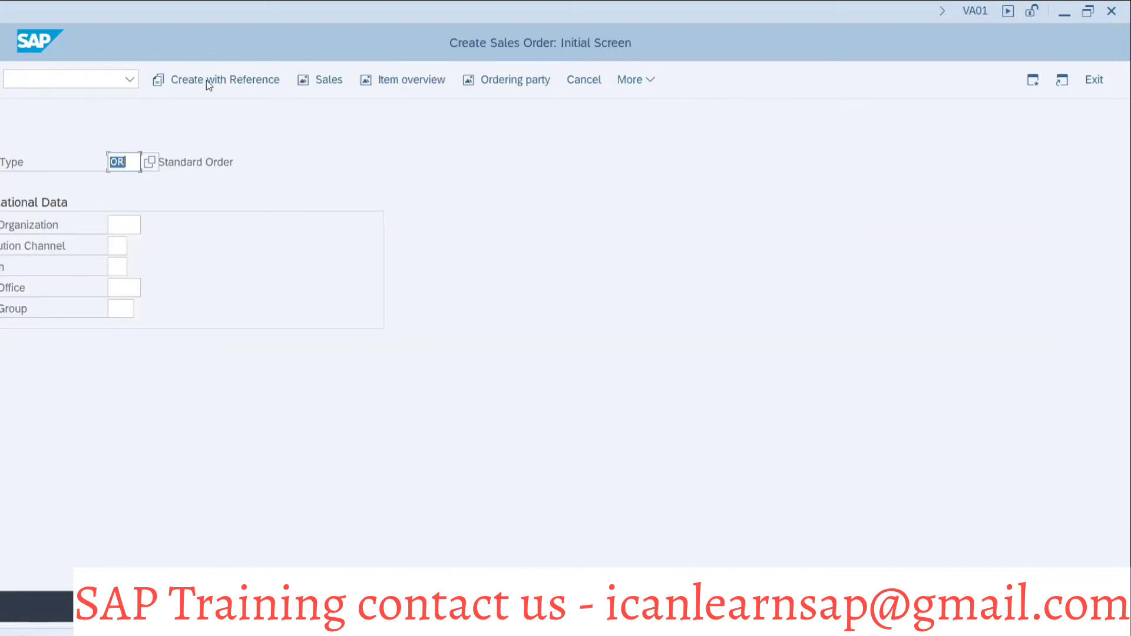
- Create a sales order with reference to the previous standard order's number and accept complete delivery in the availability control
click(266, 77)
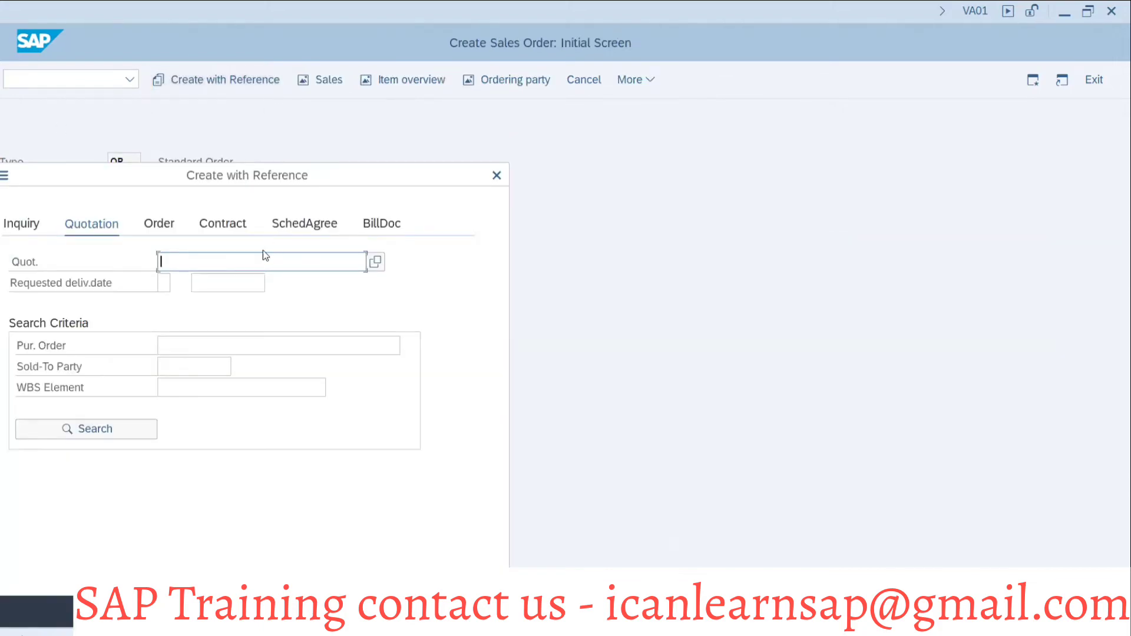
click(167, 223)
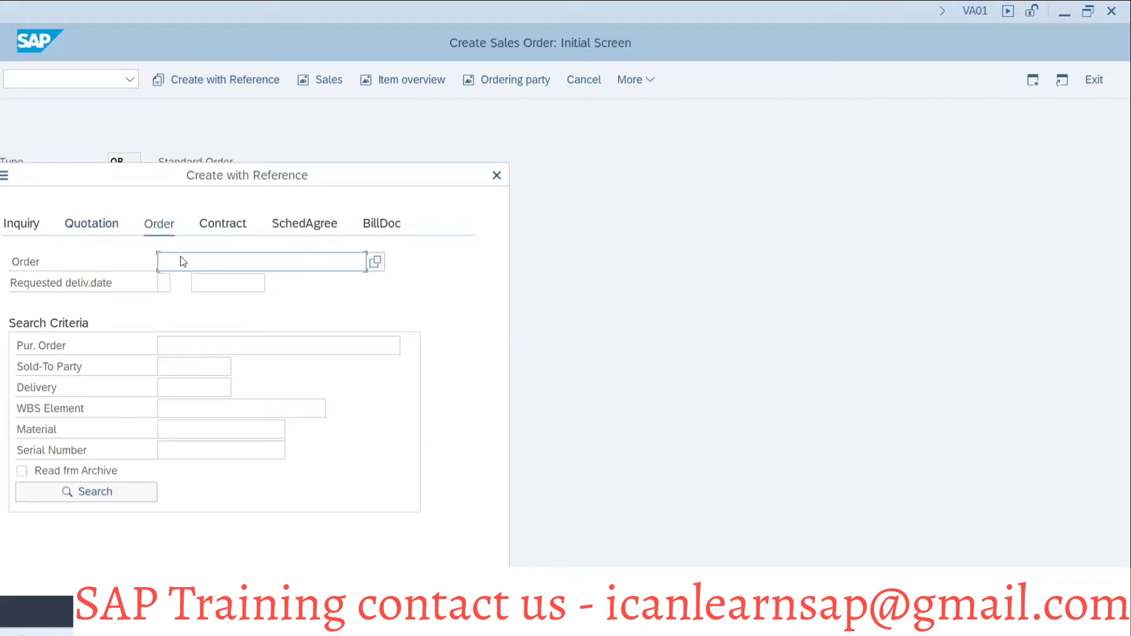
text(1)
text(9994)
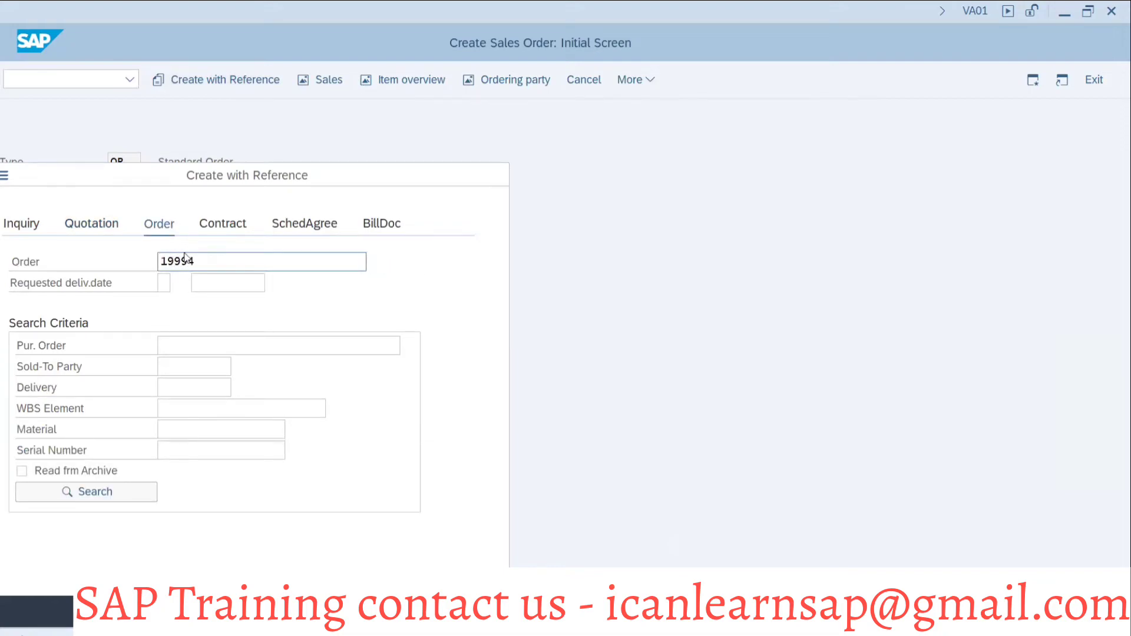
key(Return)
key(Return)
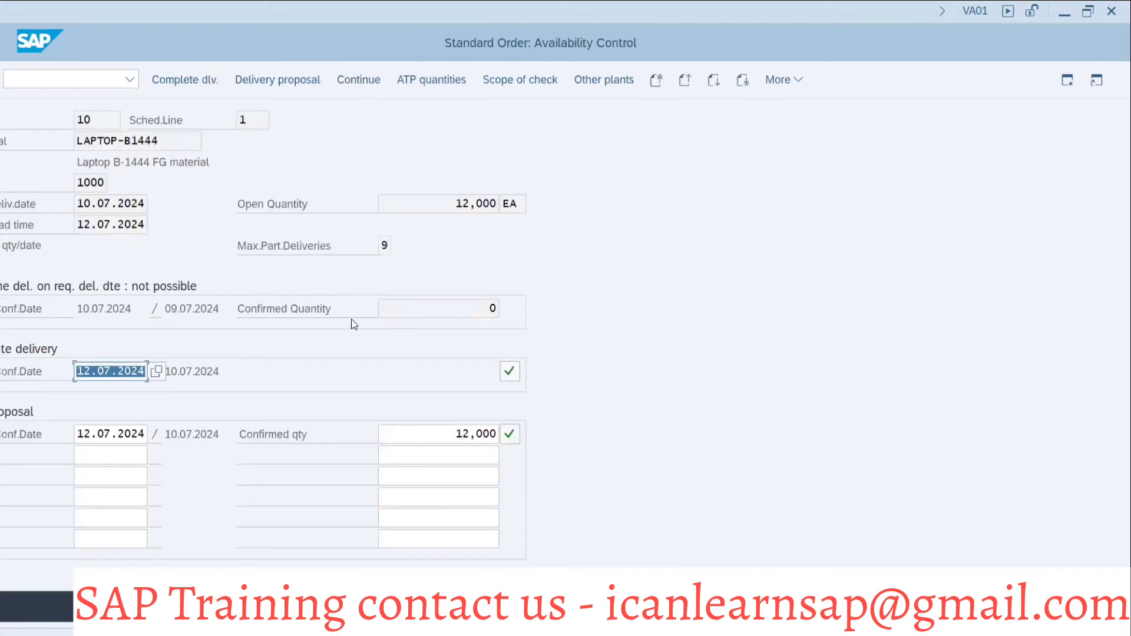
click(193, 83)
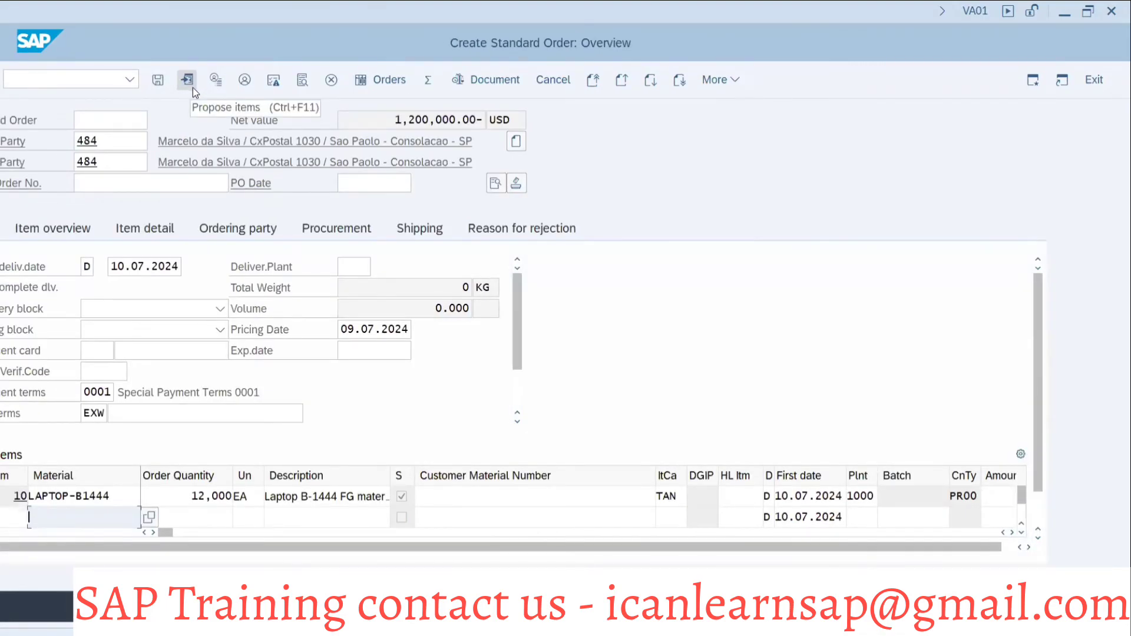
- Set the first date of order item 10, LAPTOP-B1444, to 01.08.2024
click(200, 496)
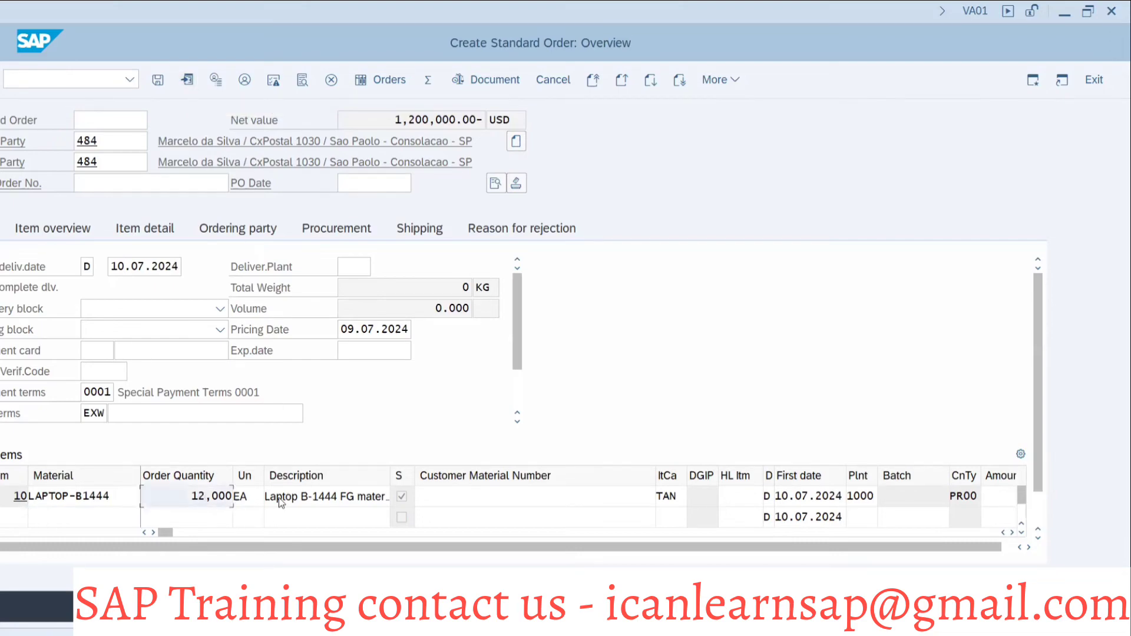
click(798, 494)
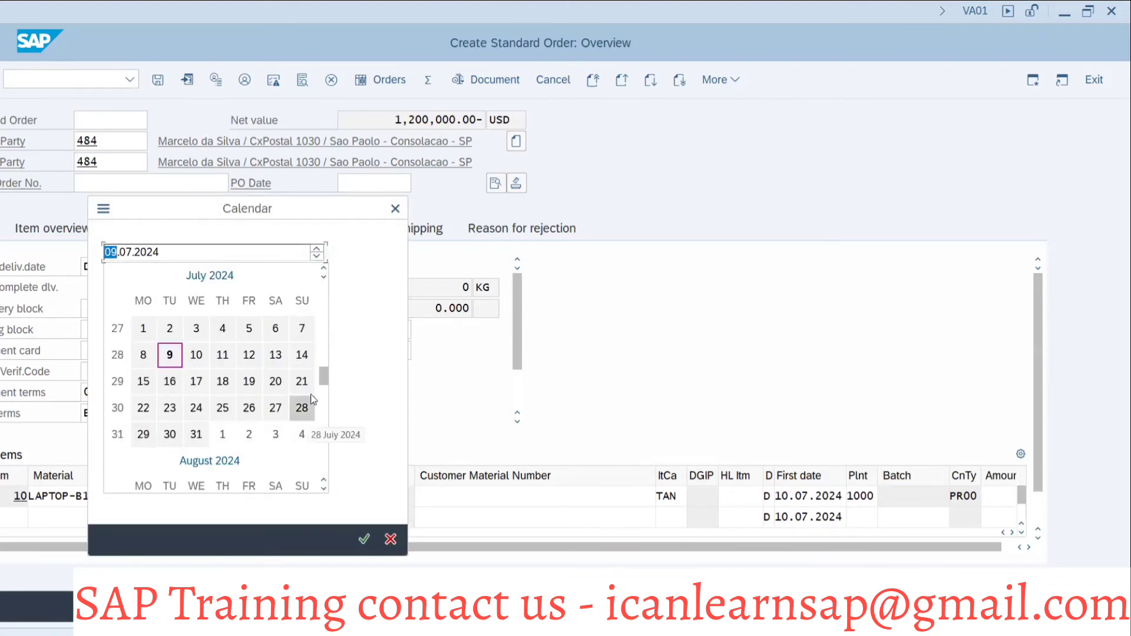
drag(324, 376, 329, 406)
scroll(327, 401, up, 1)
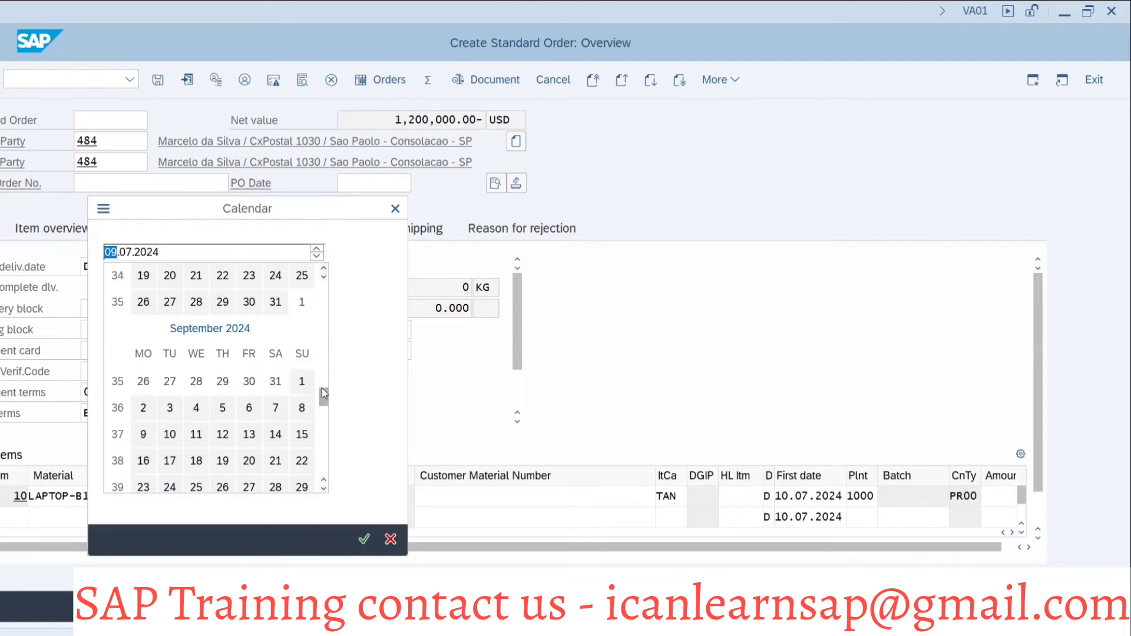
scroll(324, 392, up, 4)
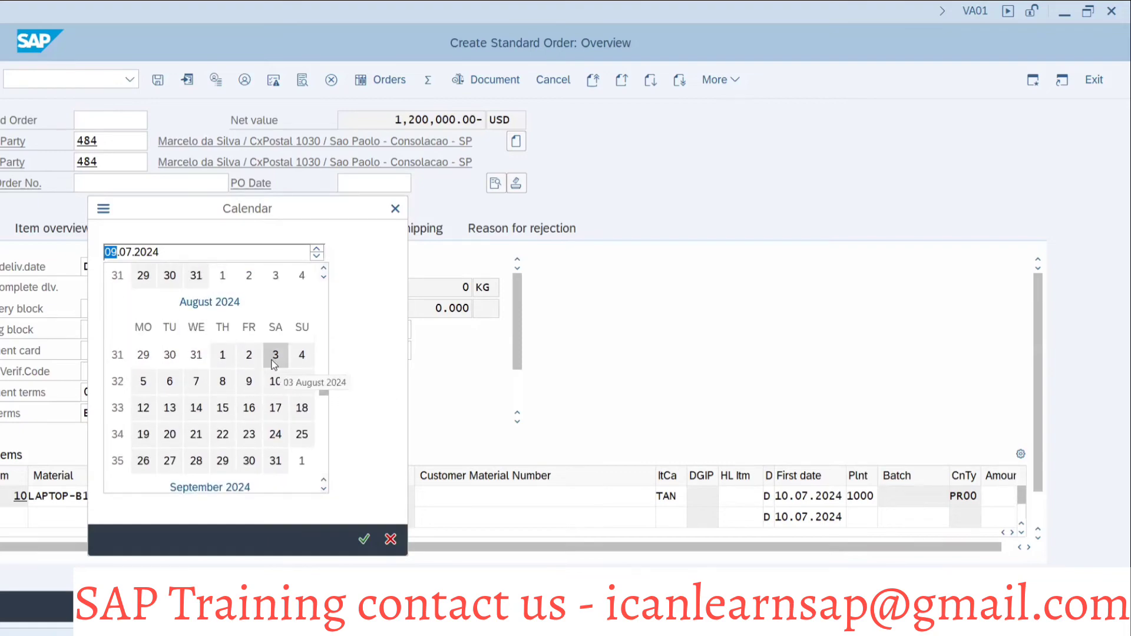
double_click(229, 355)
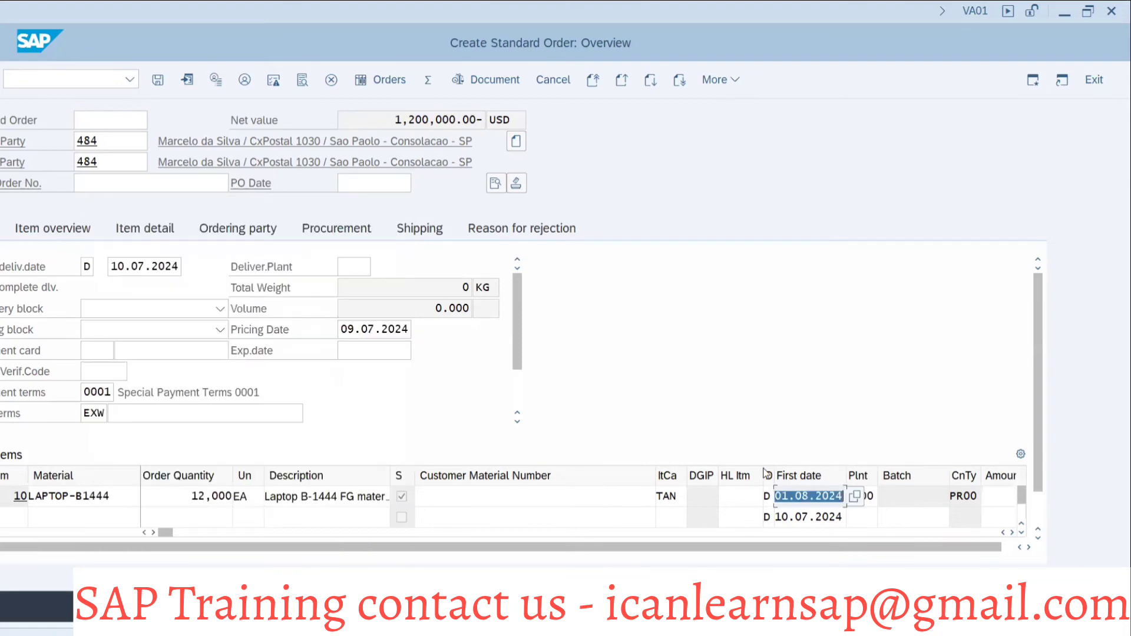
- Set the order's requested delivery date in the header to 01.08.2024
click(137, 268)
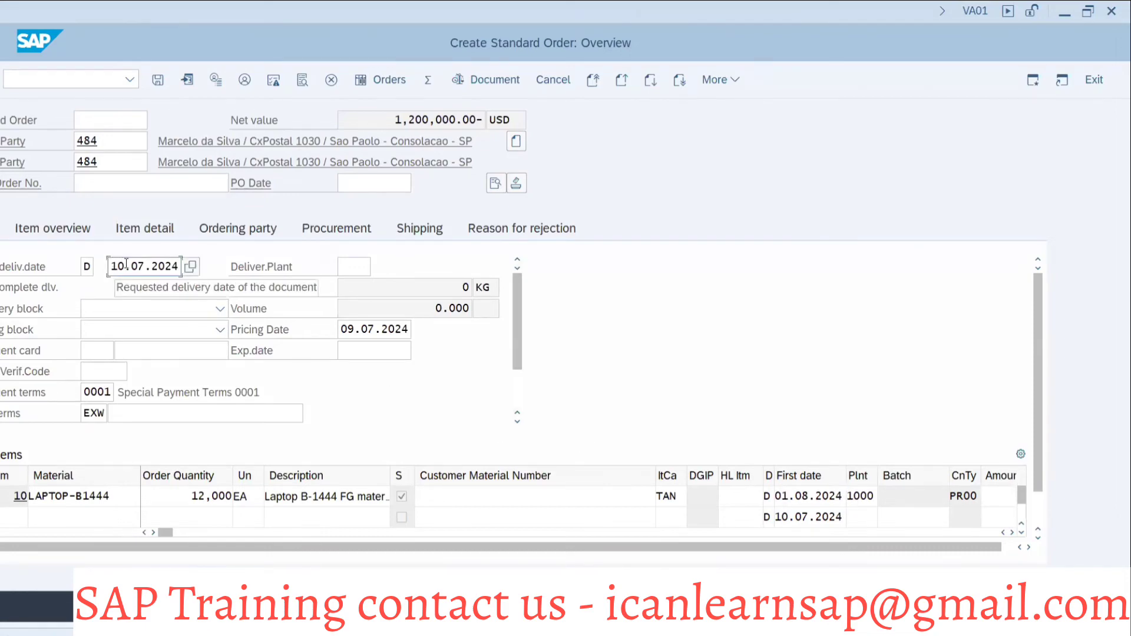
click(192, 267)
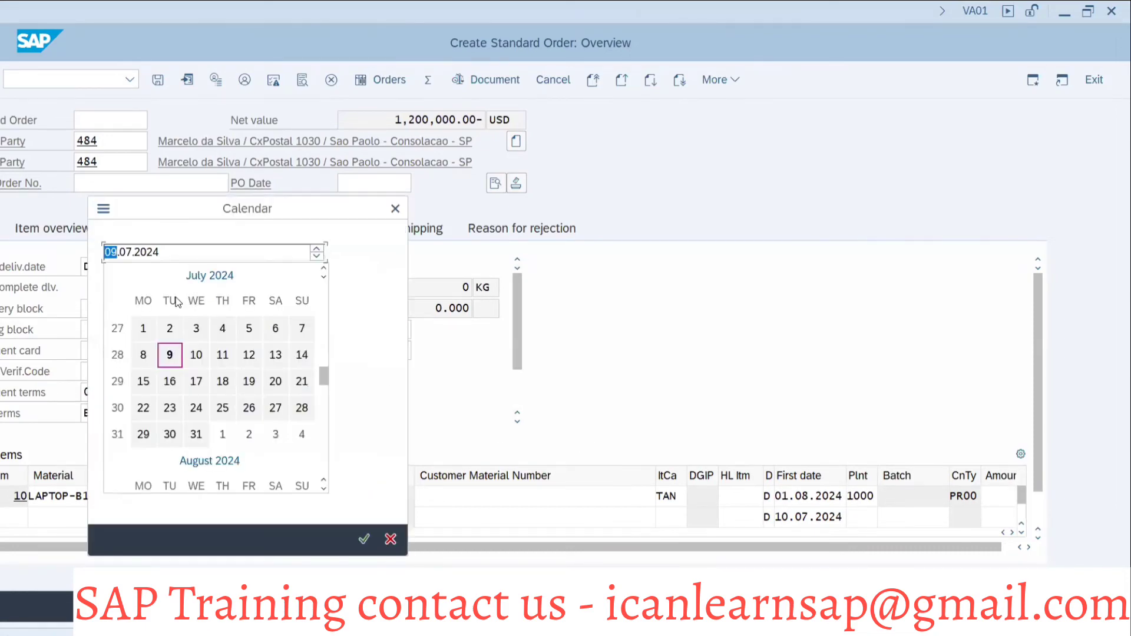
scroll(227, 430, down, 1)
double_click(222, 435)
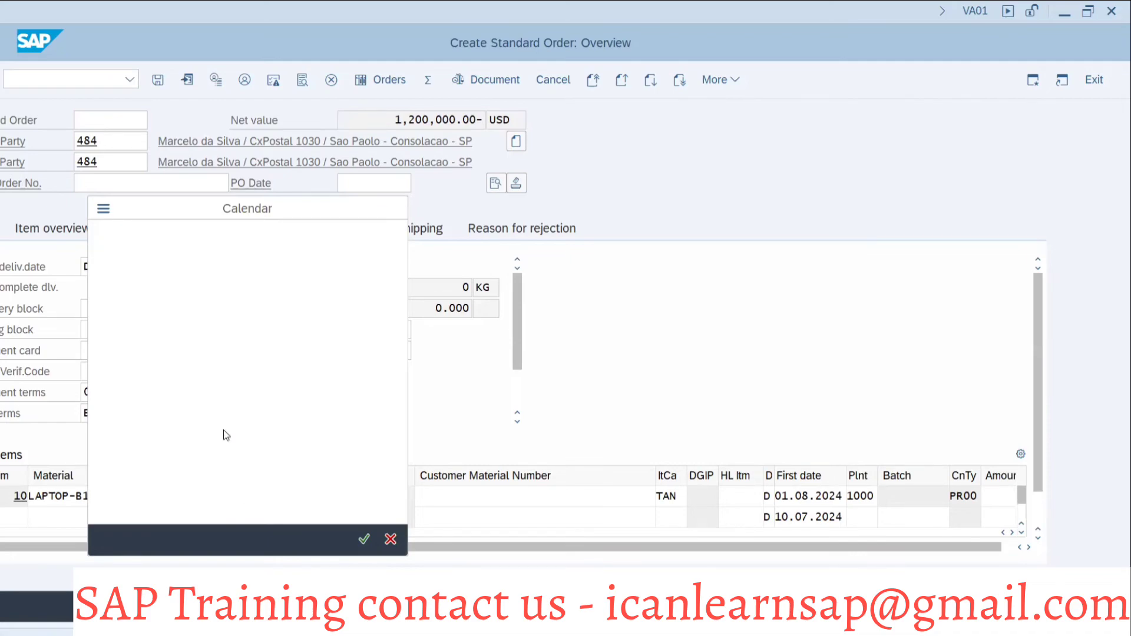
key(Return)
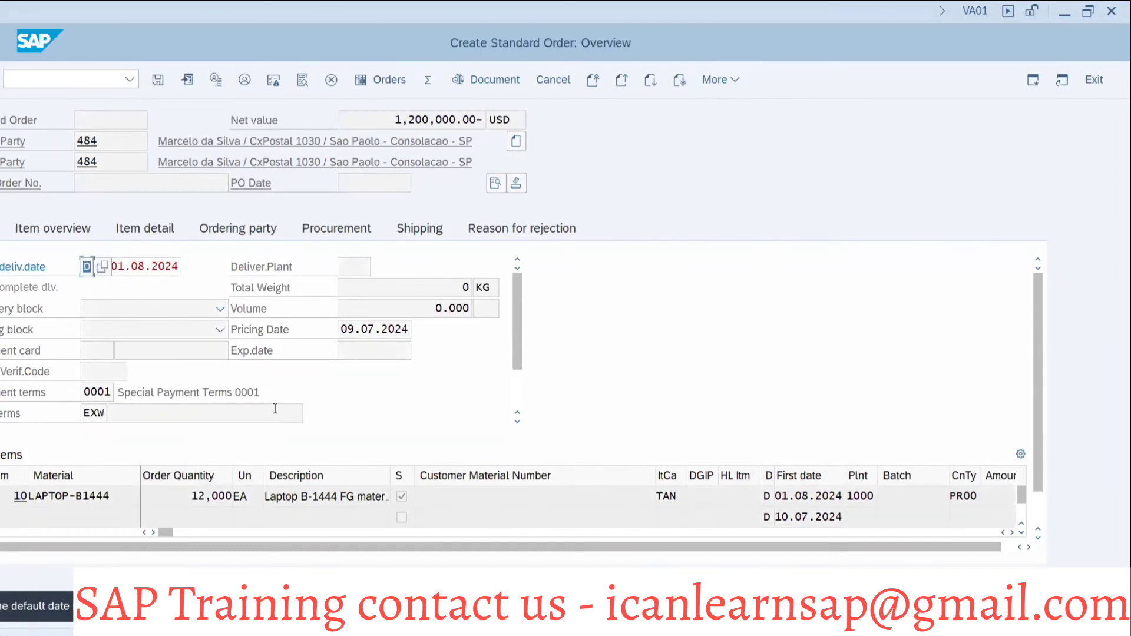
- Save the sales order, accept the billing date redetermination and open the missing item data from the incompletion log
key(ctrl+s)
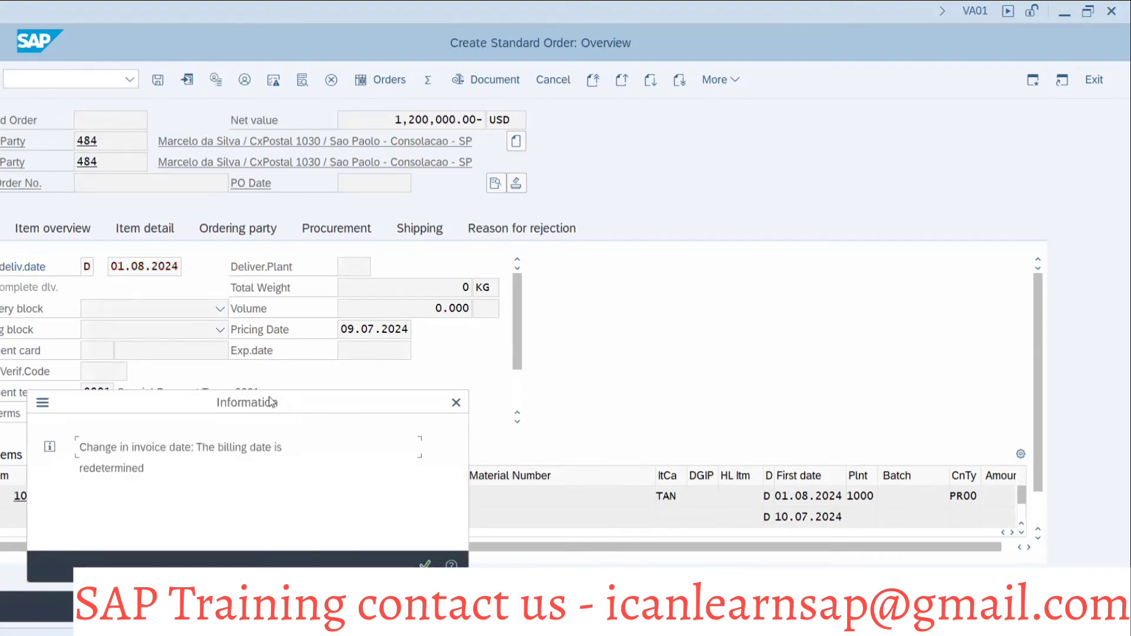
key(Return)
click(317, 358)
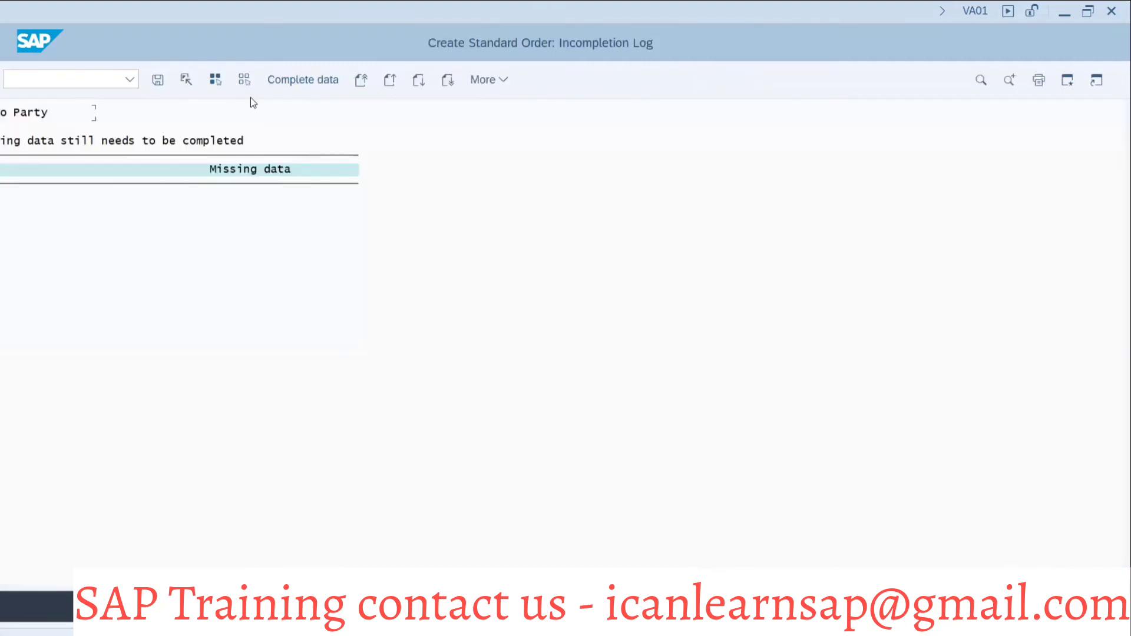
click(286, 88)
- Complete item 10 with a net weight of 1 KG and a gross weight of 1.2
click(165, 521)
click(205, 537)
click(204, 516)
text(1)
click(206, 535)
click(207, 536)
text(1.2)
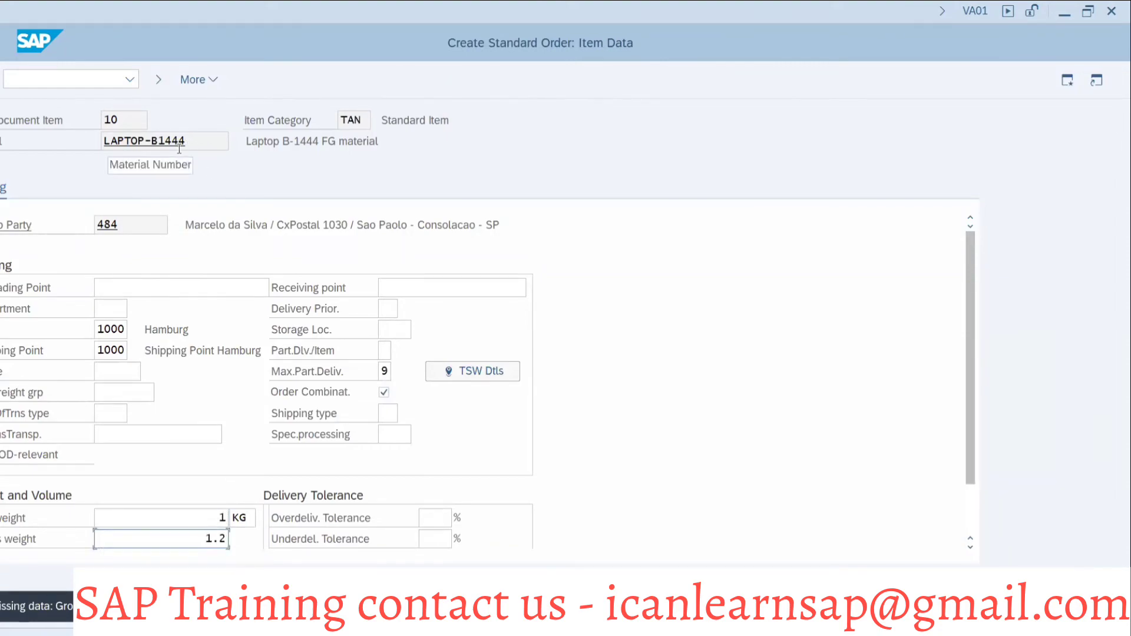
key(Return)
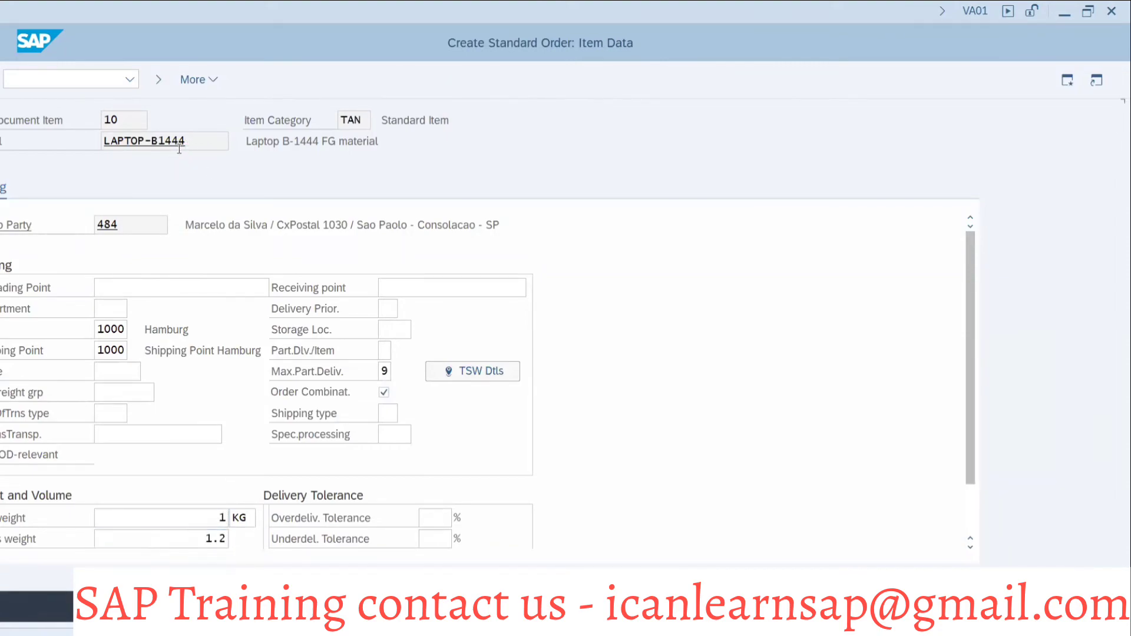
- Proceed past the completed item data with Edit next data and save the sales order
click(177, 86)
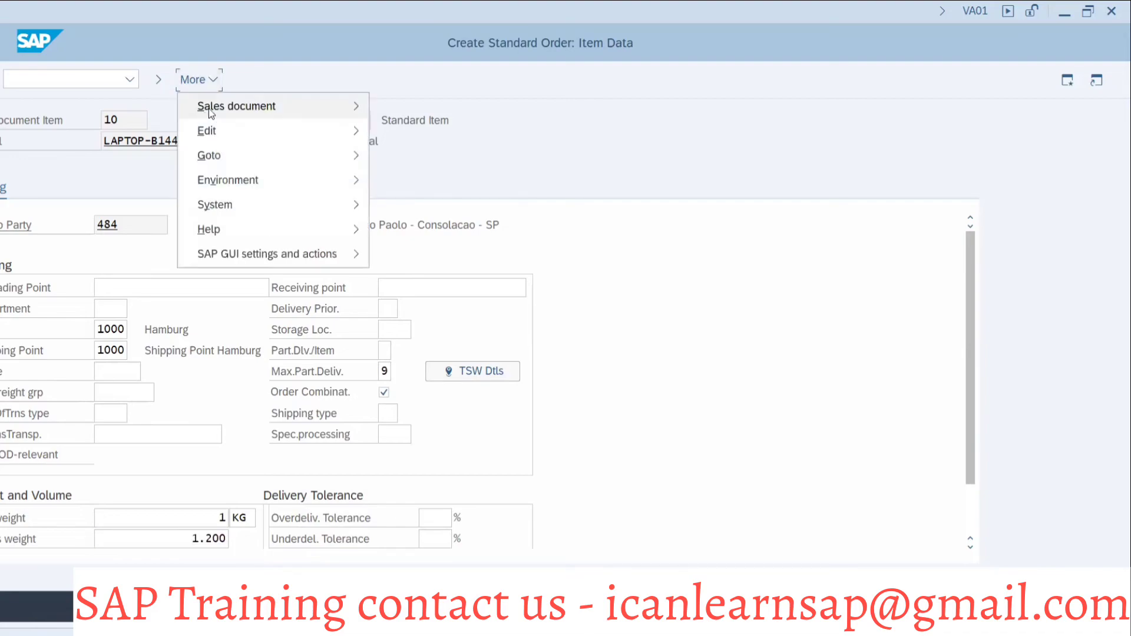
click(152, 114)
key(Return)
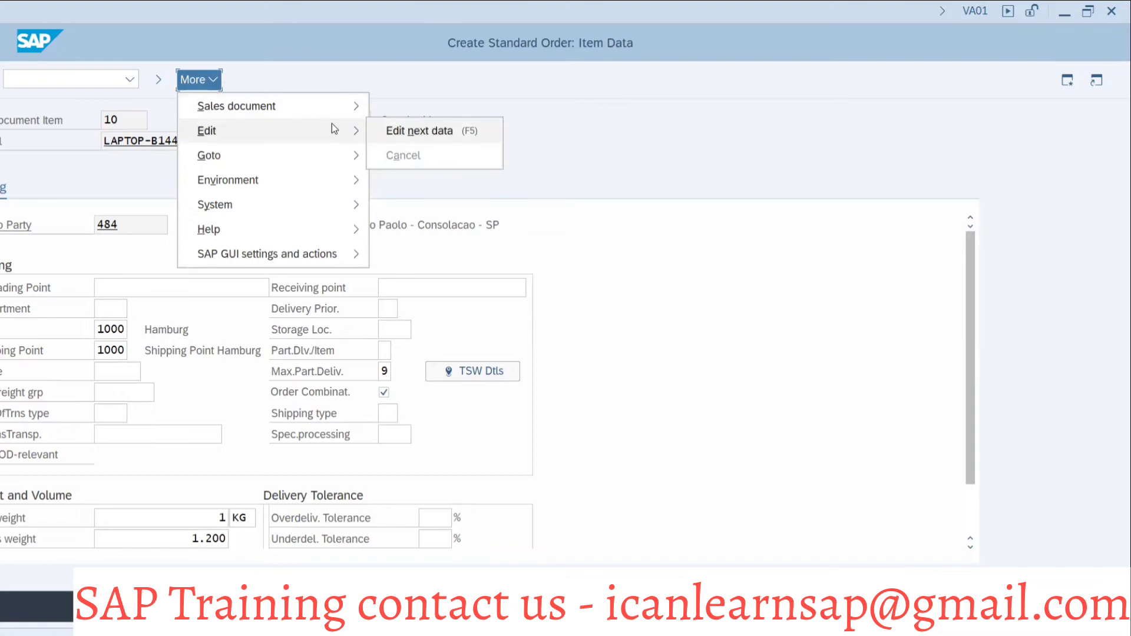
mouse_move(372, 111)
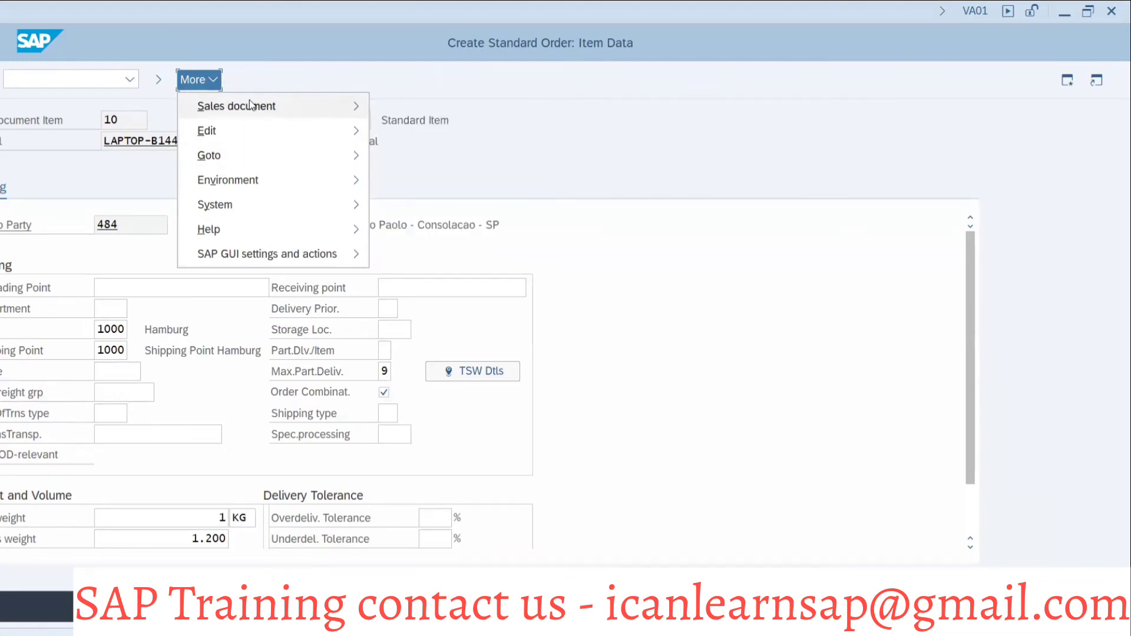
mouse_move(316, 132)
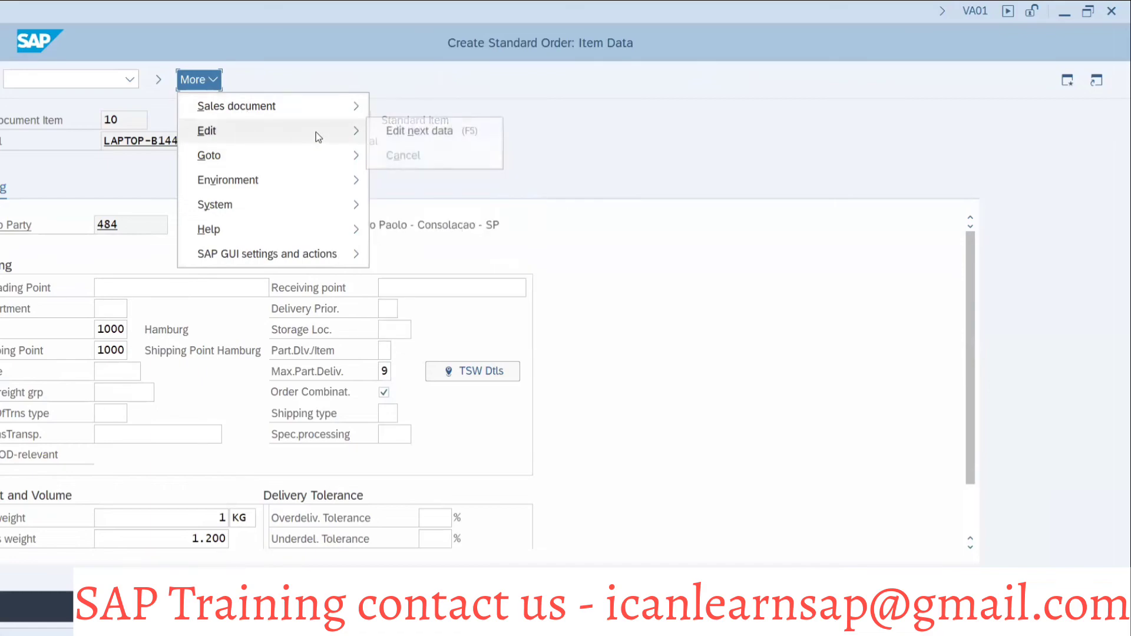
click(413, 129)
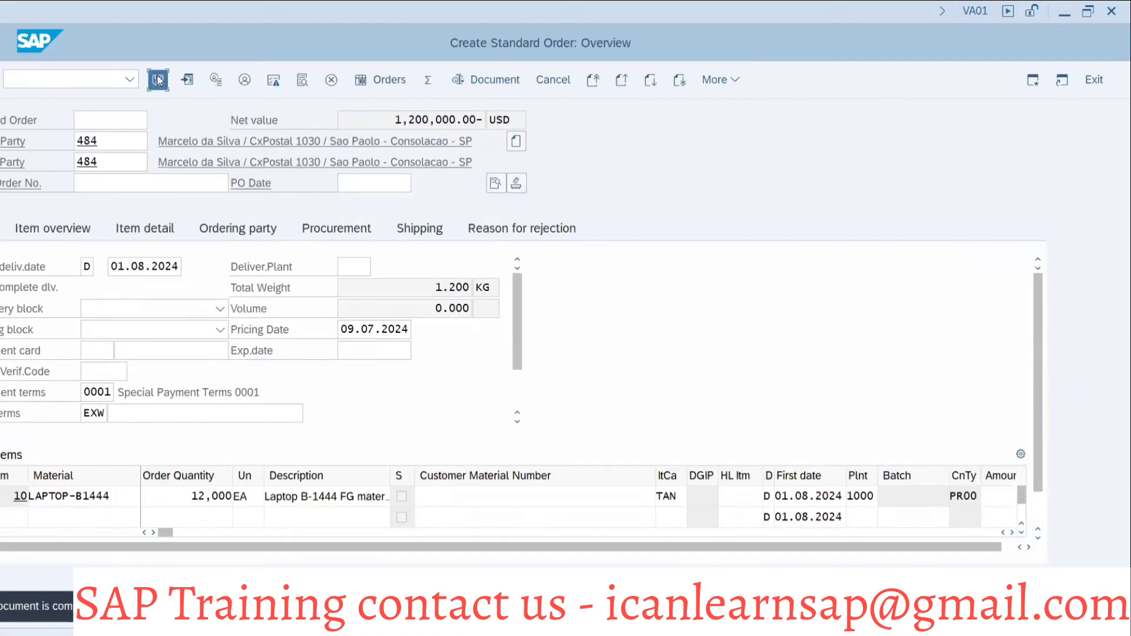
key(ctrl+s)
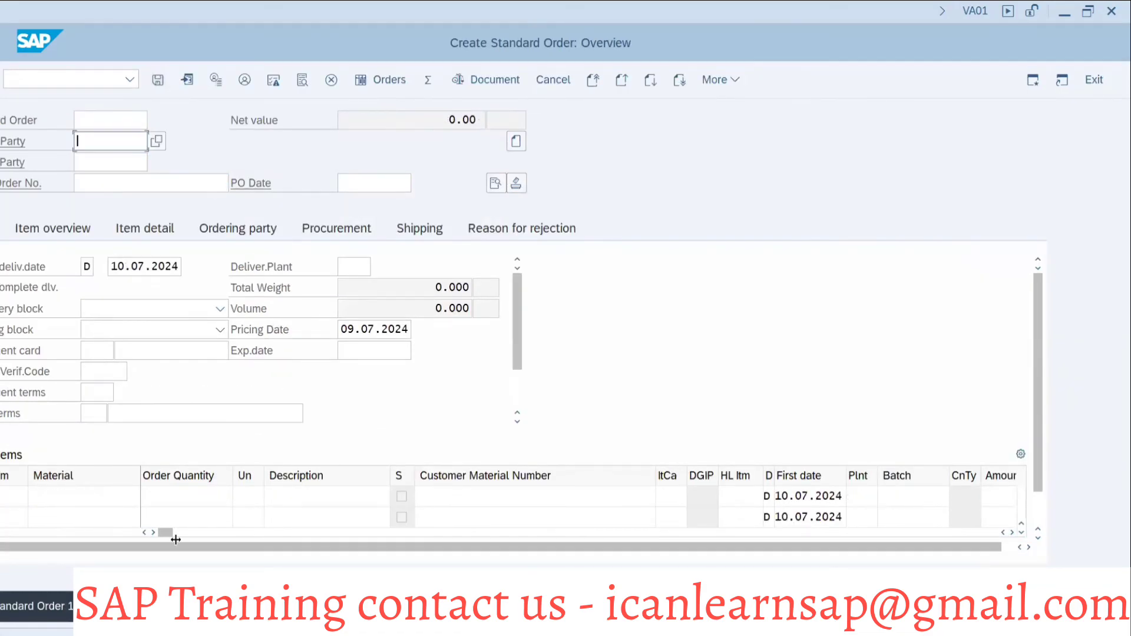
- Refresh the stock/requirements list of LAPTOP-B1444 to check how the saved order consumes the August requirement
key(alt+Tab)
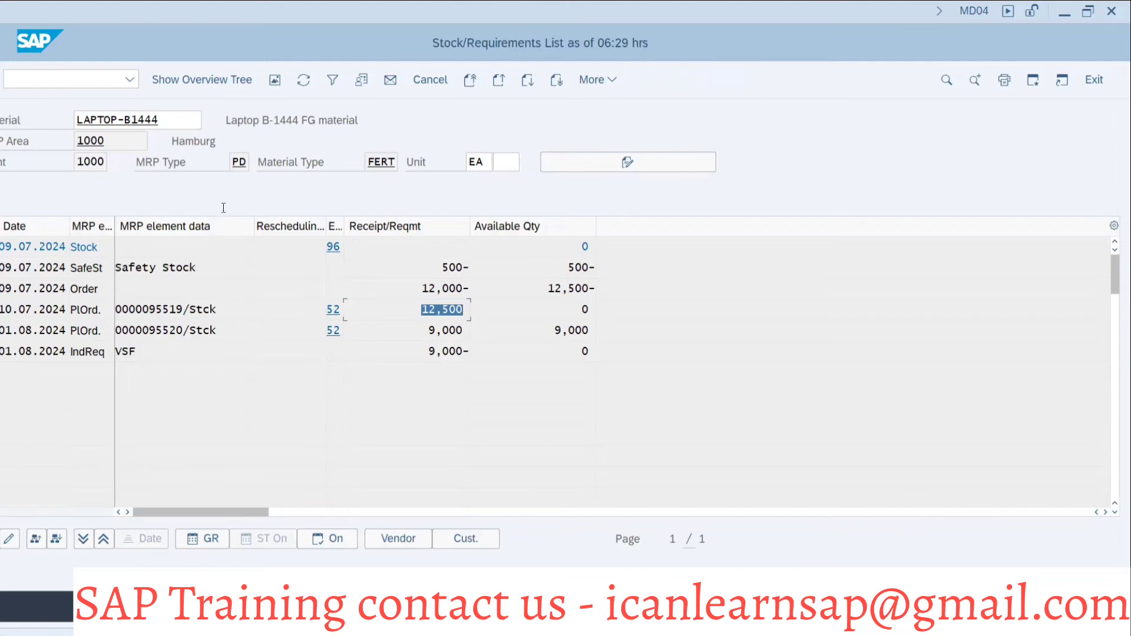
click(303, 80)
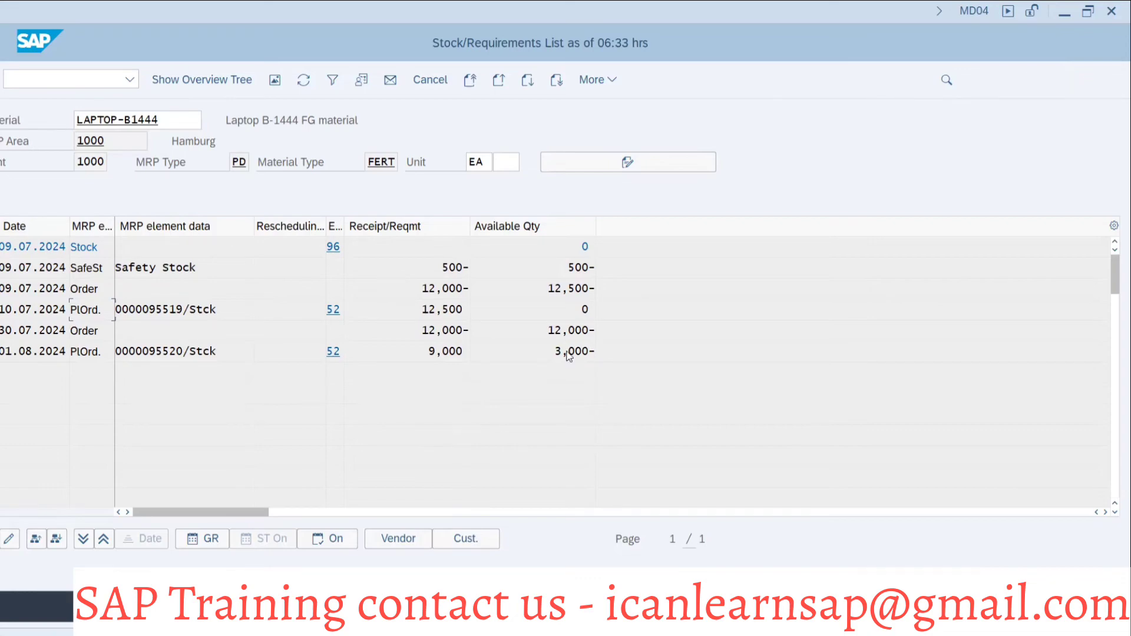
- Rerun single-item, multi-level MRP for LAPTOP-B1444 with planning mode 3 and refresh its stock/requirements list
key(alt+Tab)
key(alt+Tab)
key(alt+Tab)
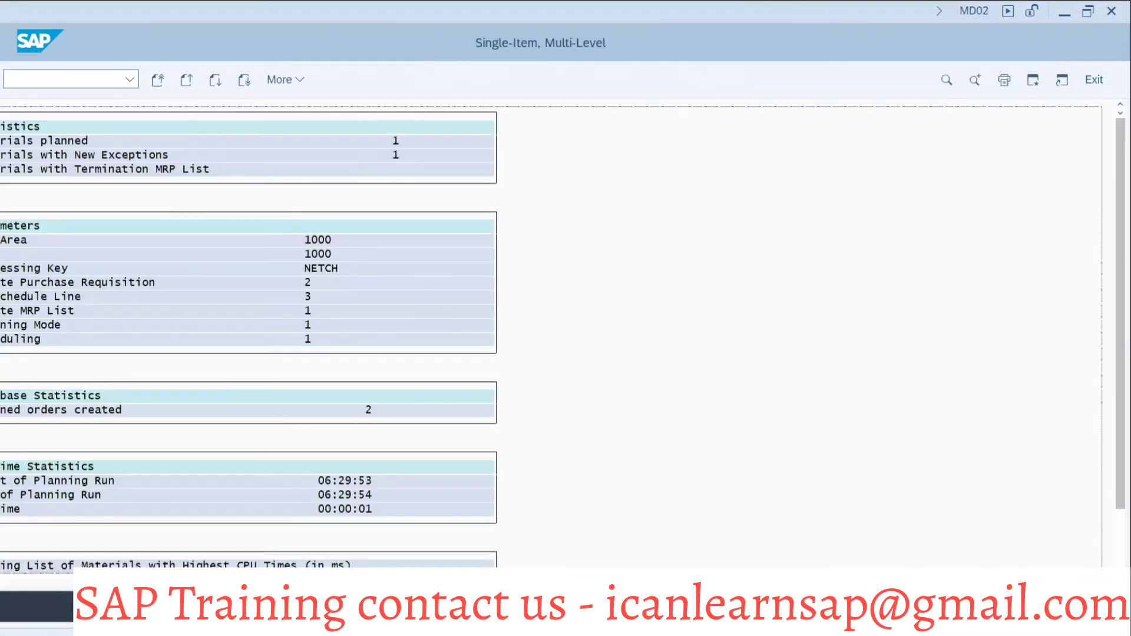
key(F3)
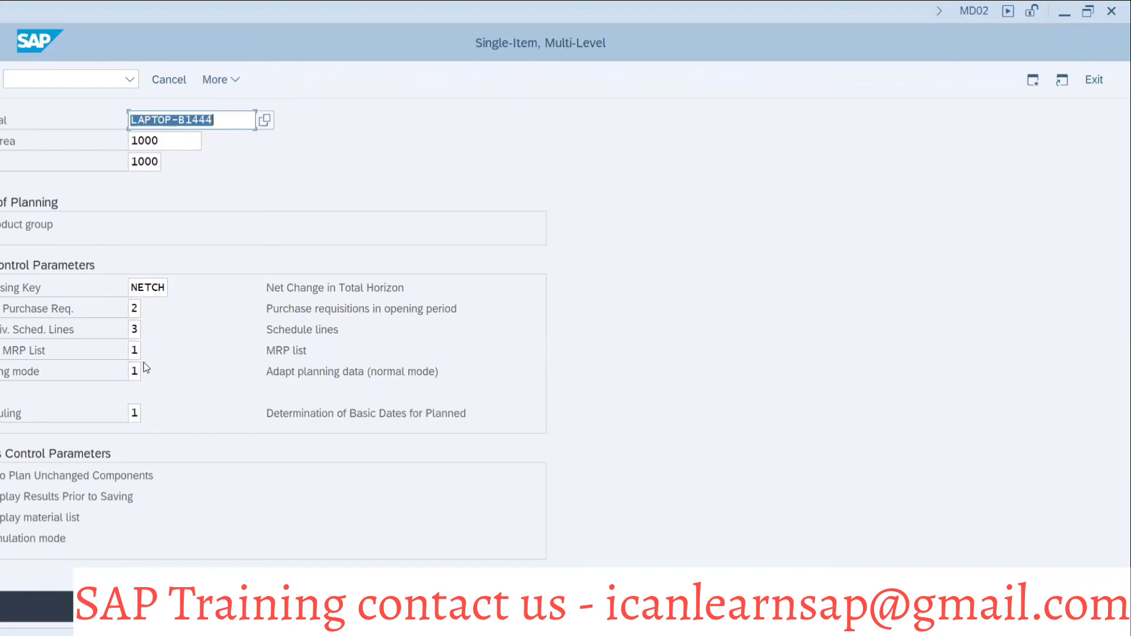
click(141, 373)
key(BackSpace)
text(3)
key(Return)
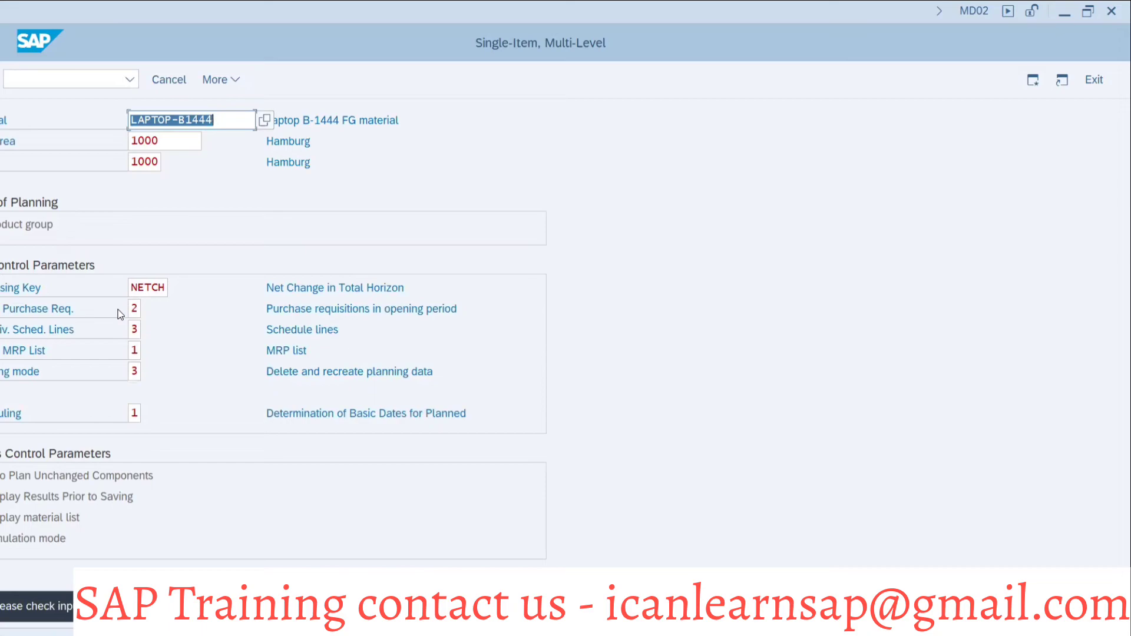
key(Return)
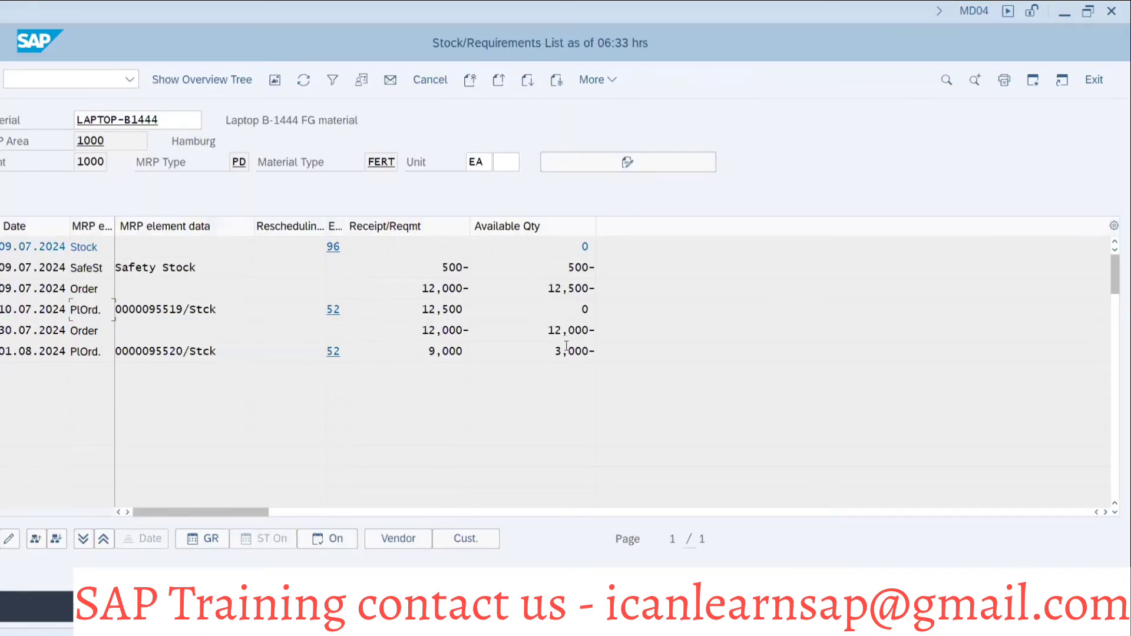
click(303, 79)
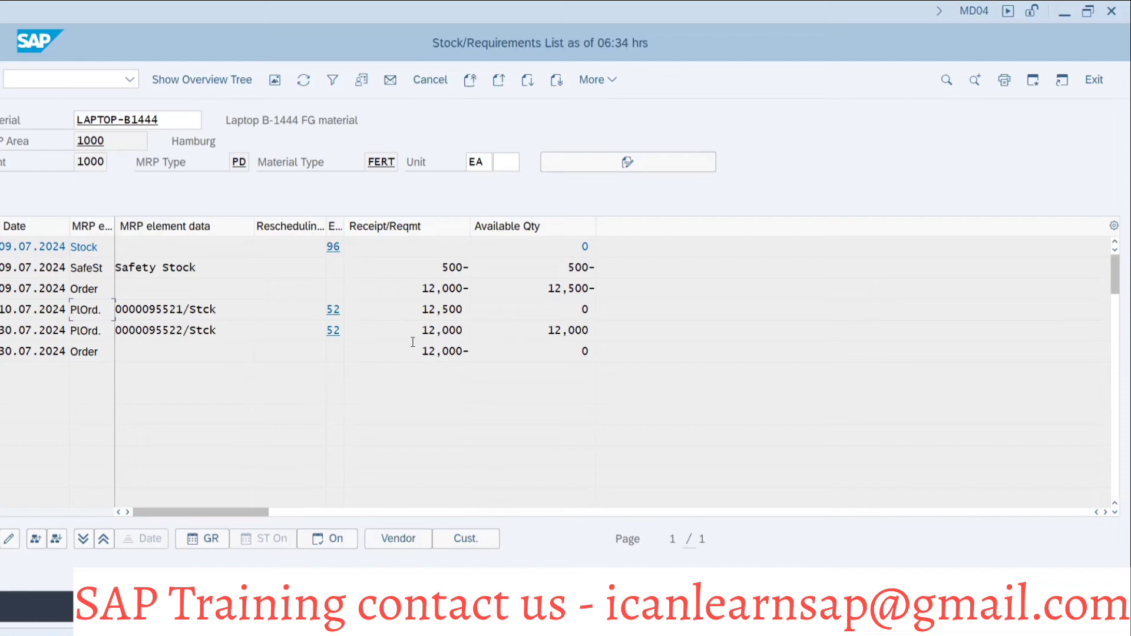
- Switch to the b15 workbook in Excel to review the PIR and sales order scenarios
key(alt+Tab)
key(alt+Tab)
key(alt+Tab)
key(alt+Tab)
key(alt+Tab)
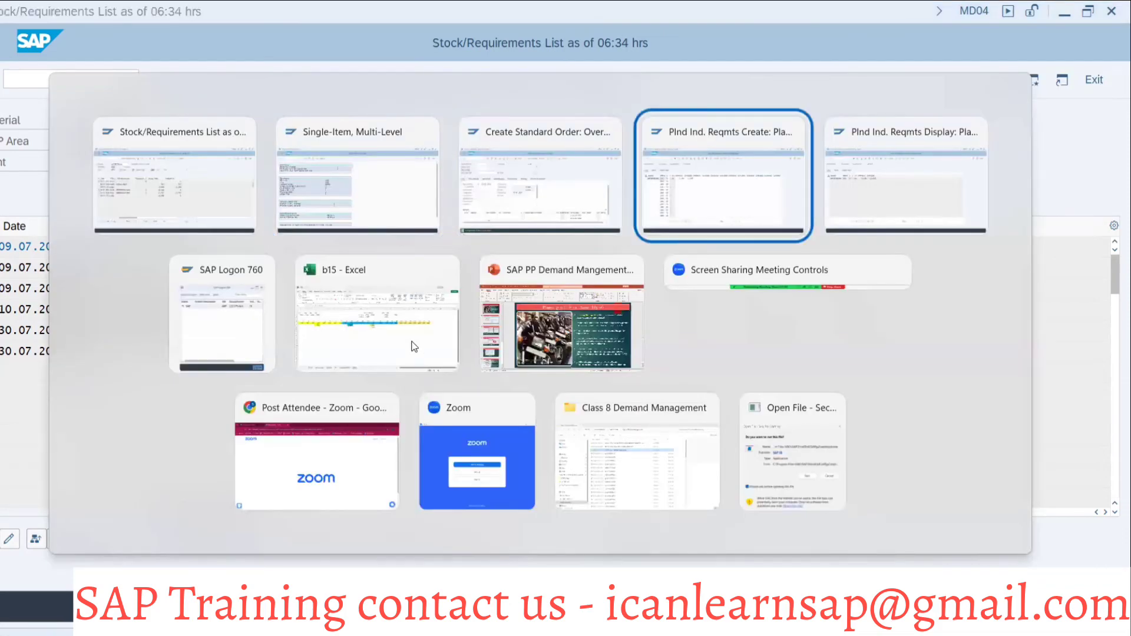
key(alt+Tab)
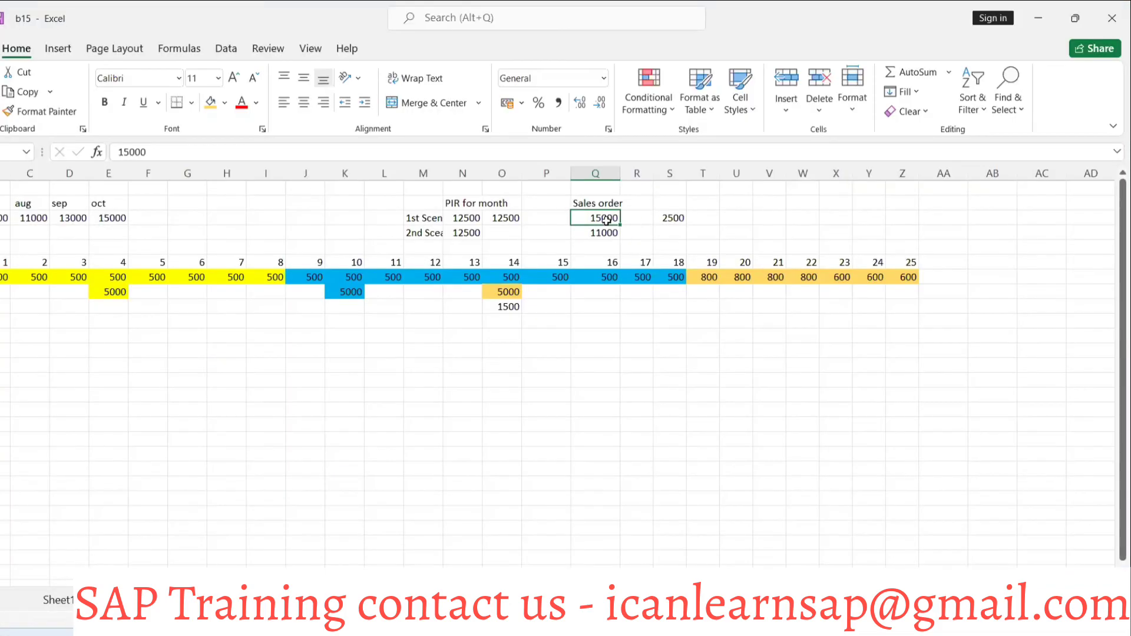
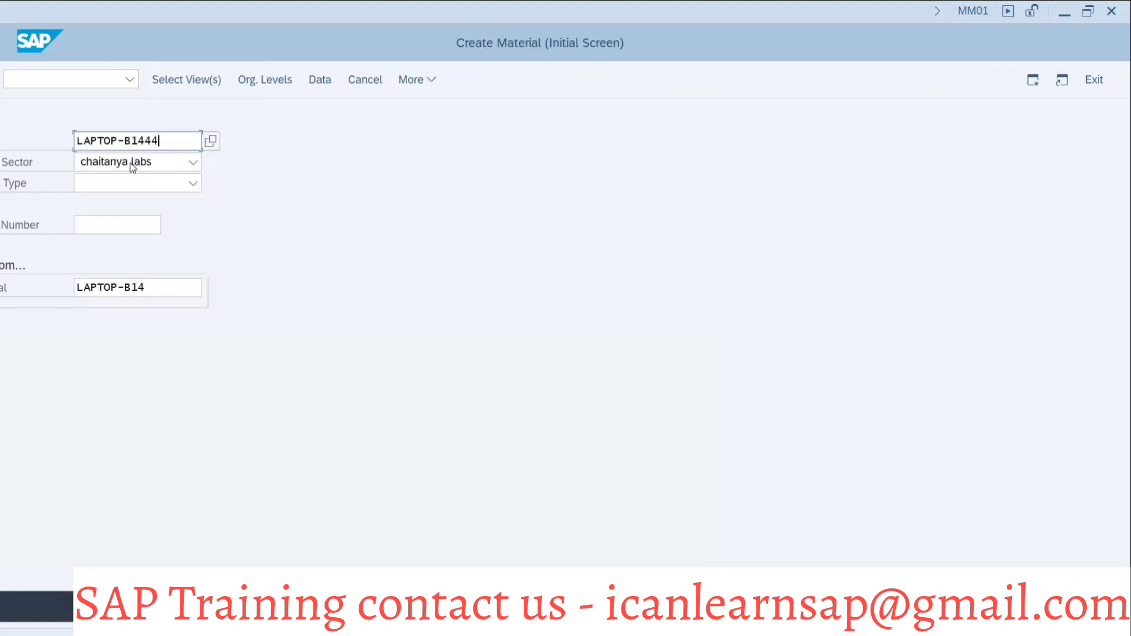
- Change the number of the material to create to LAPTOP-B155, keeping LAPTOP-B14 as the copy-from material
key(BackSpace)
key(BackSpace)
key(BackSpace)
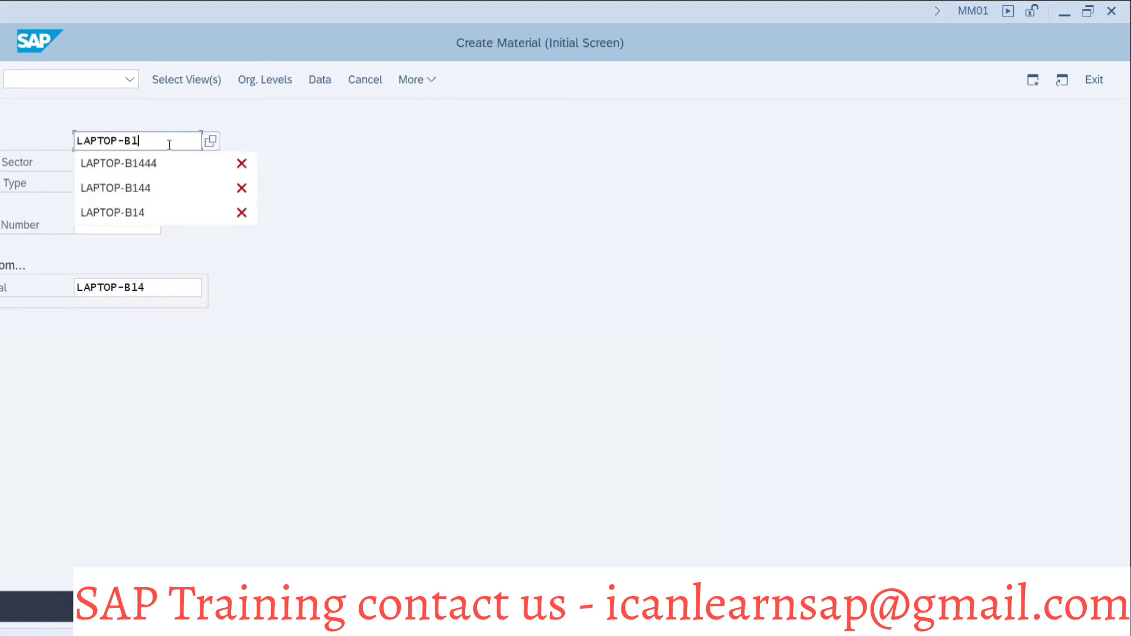
text(55)
drag(169, 144, 76, 142)
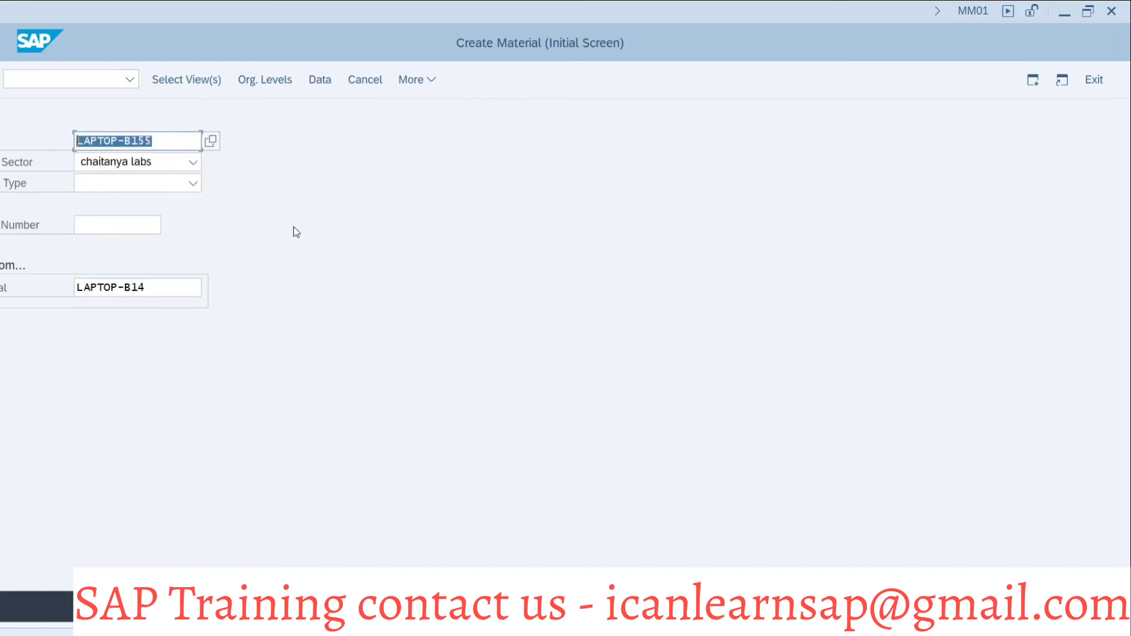
key(Return)
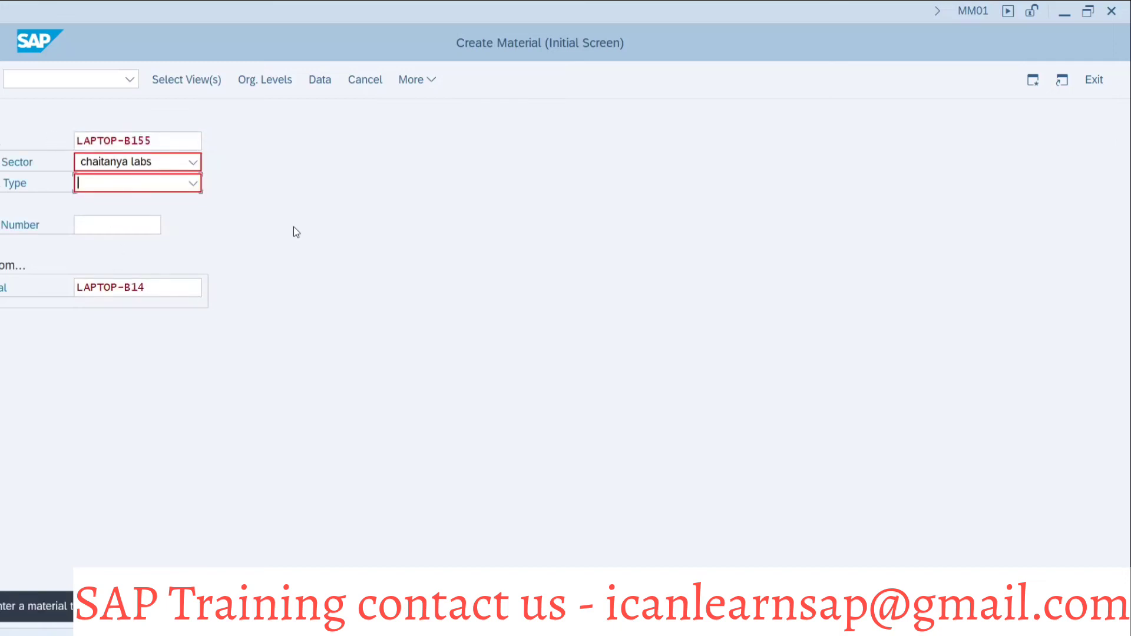
- Set the industry sector to Mechanical Engineering and the material type to FERT finished material, and proceed to view selection
click(193, 163)
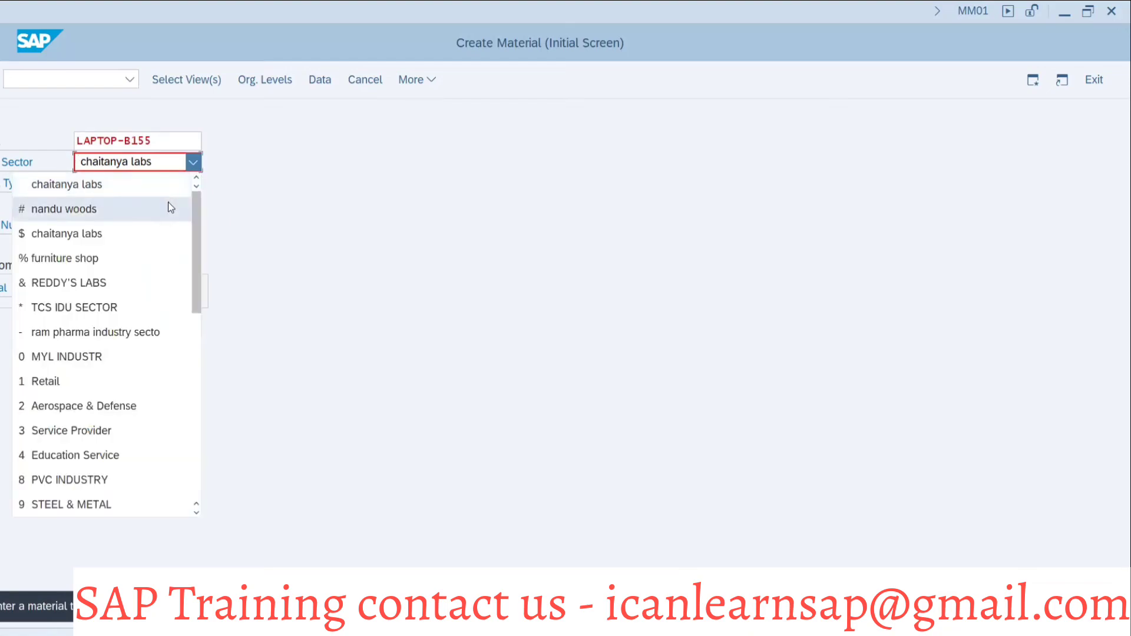
scroll(169, 208, down, 4)
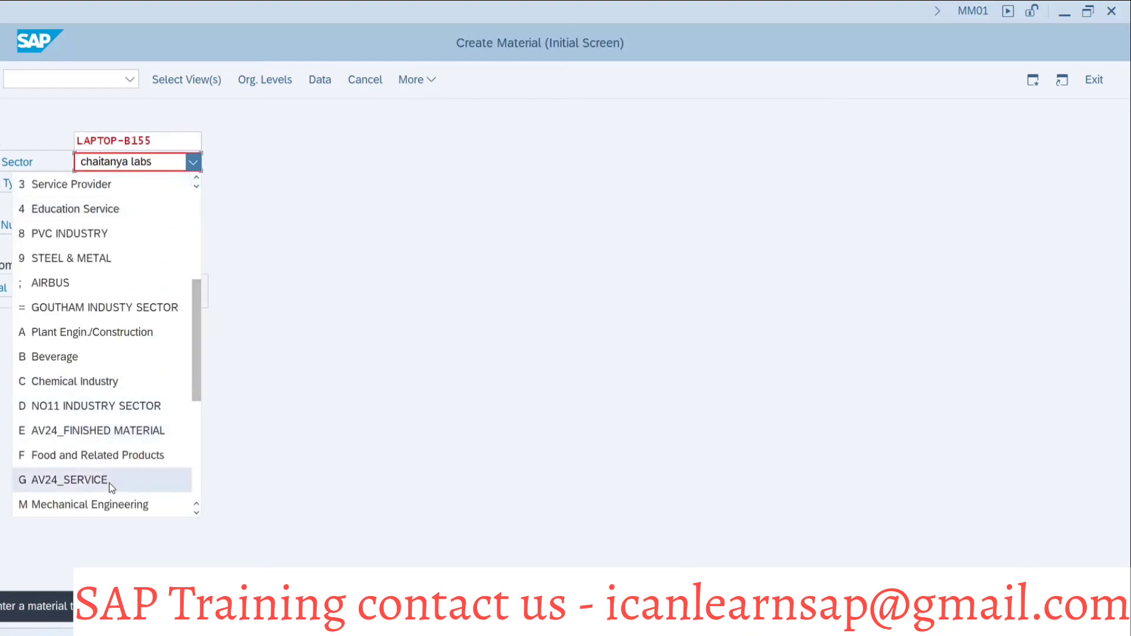
click(133, 498)
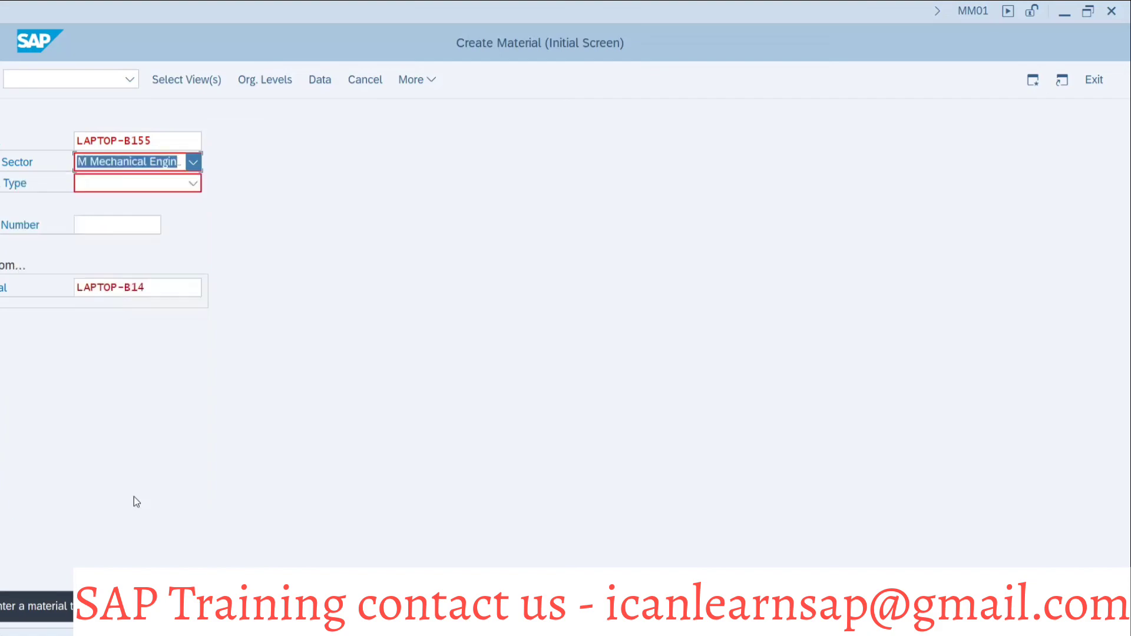
click(143, 187)
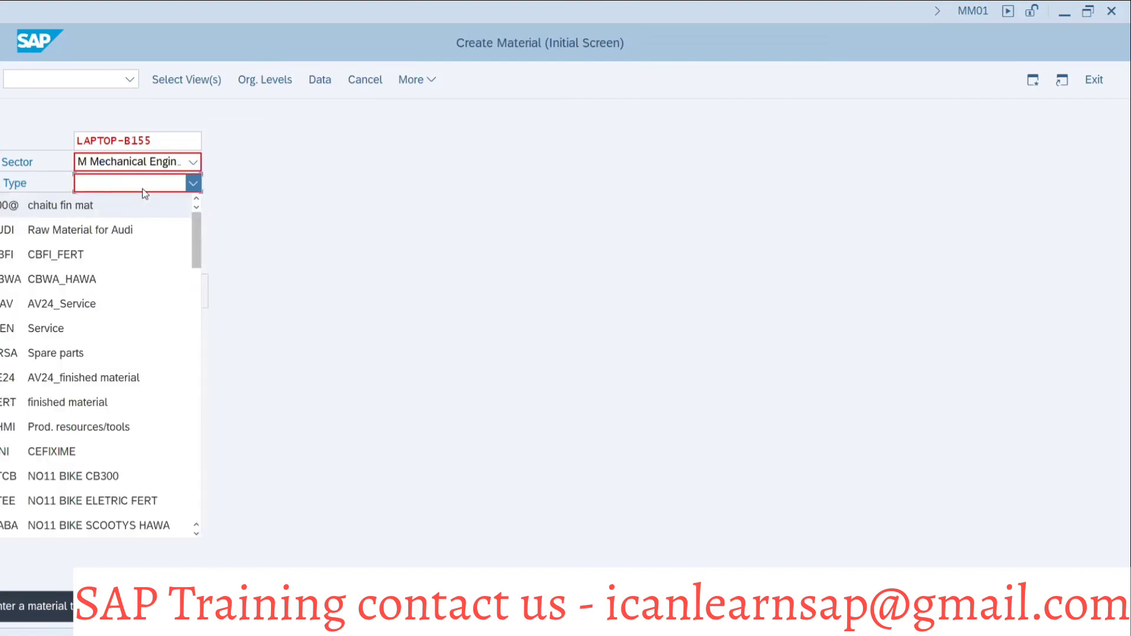
click(108, 405)
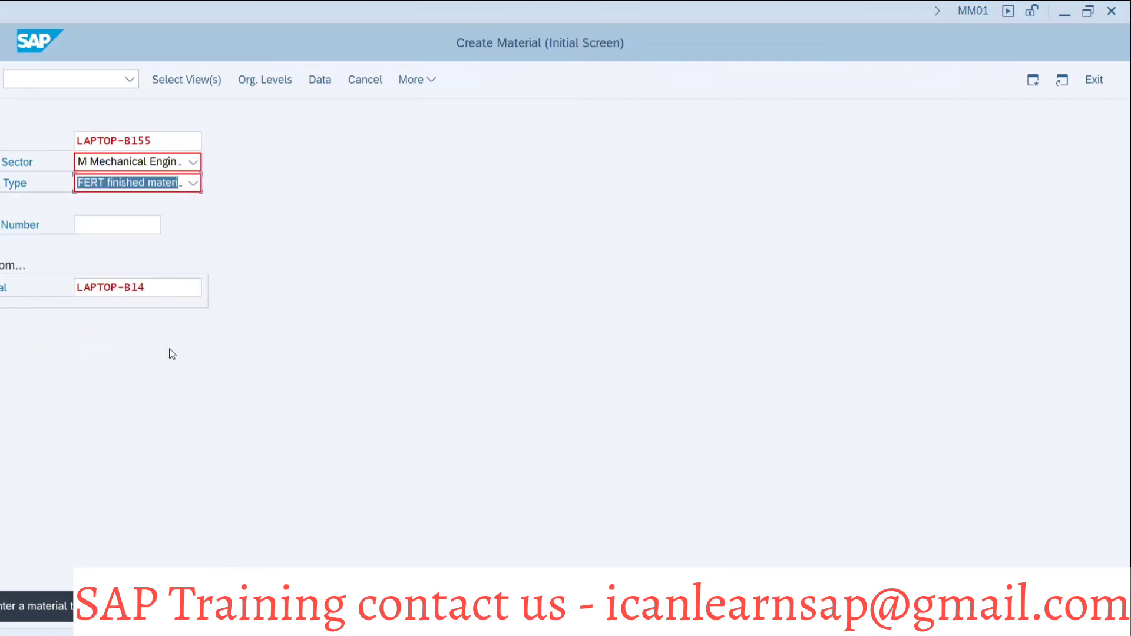
key(Return)
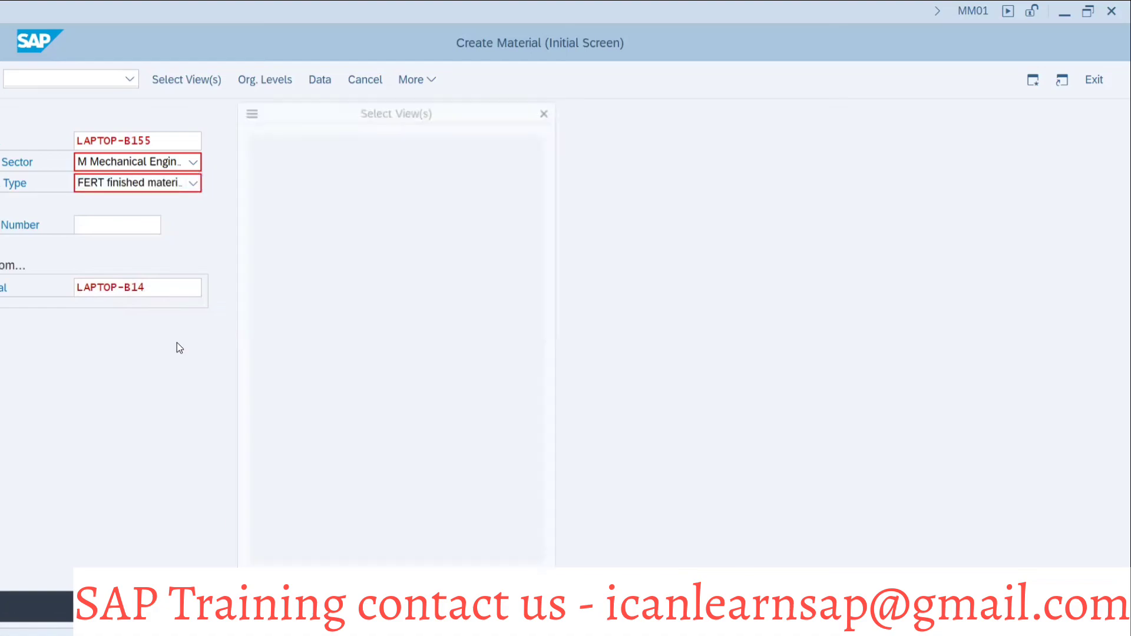
- Add Basic Data 1, the three Sales views, Foreign Trade: Export Data, Sales Text and Work Scheduling to the selected views and confirm
click(247, 157)
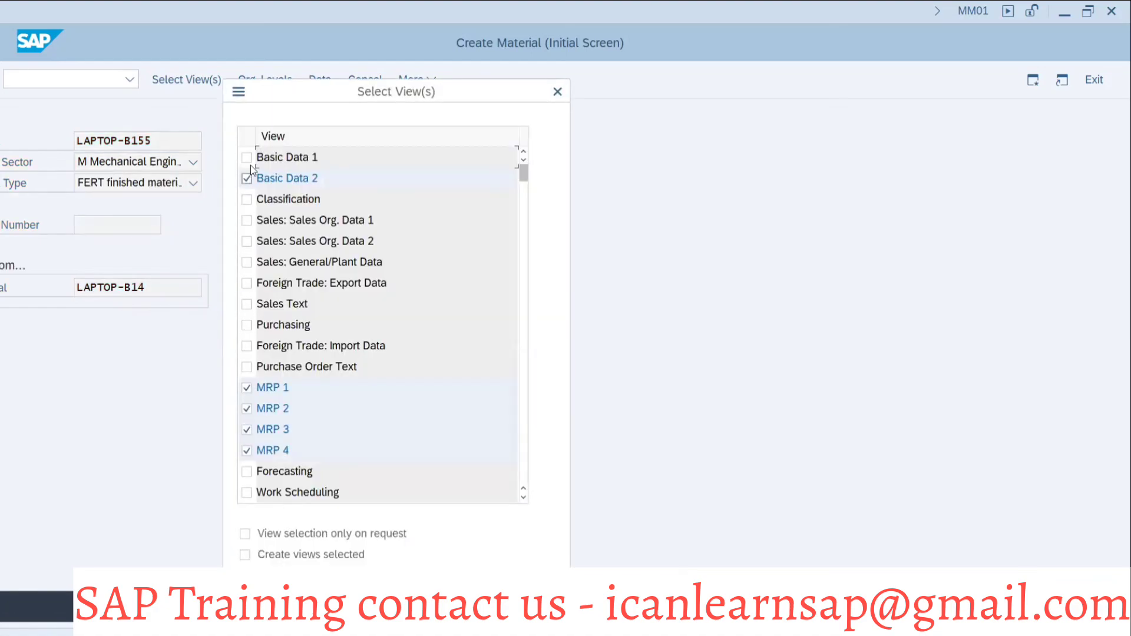
click(247, 200)
click(247, 221)
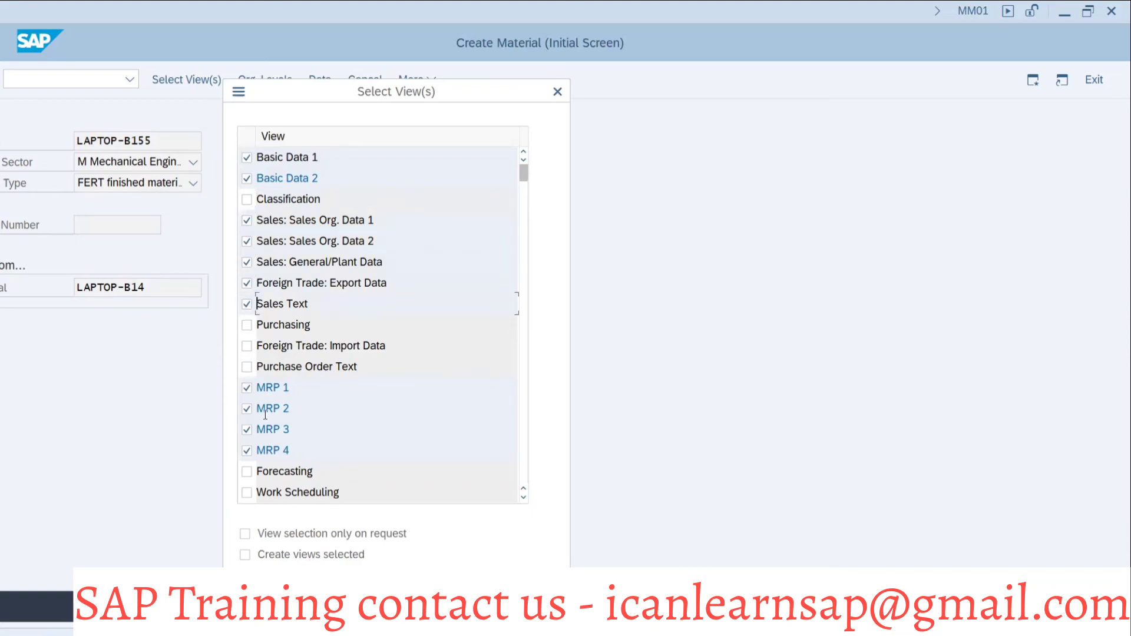
click(247, 493)
scroll(268, 450, down, 2)
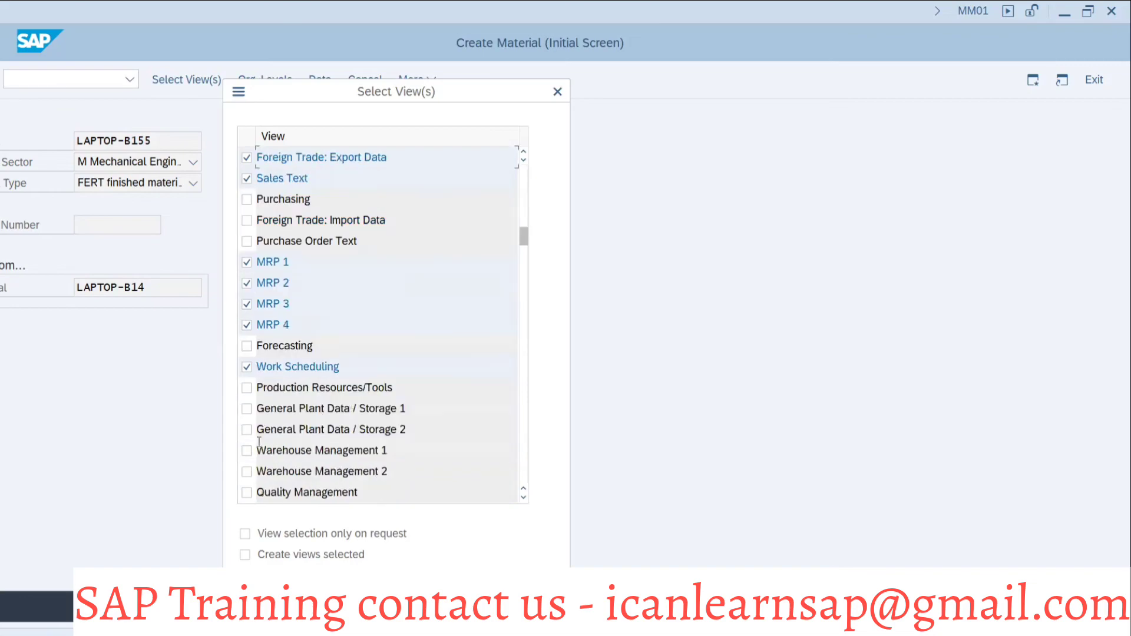
scroll(259, 441, down, 1)
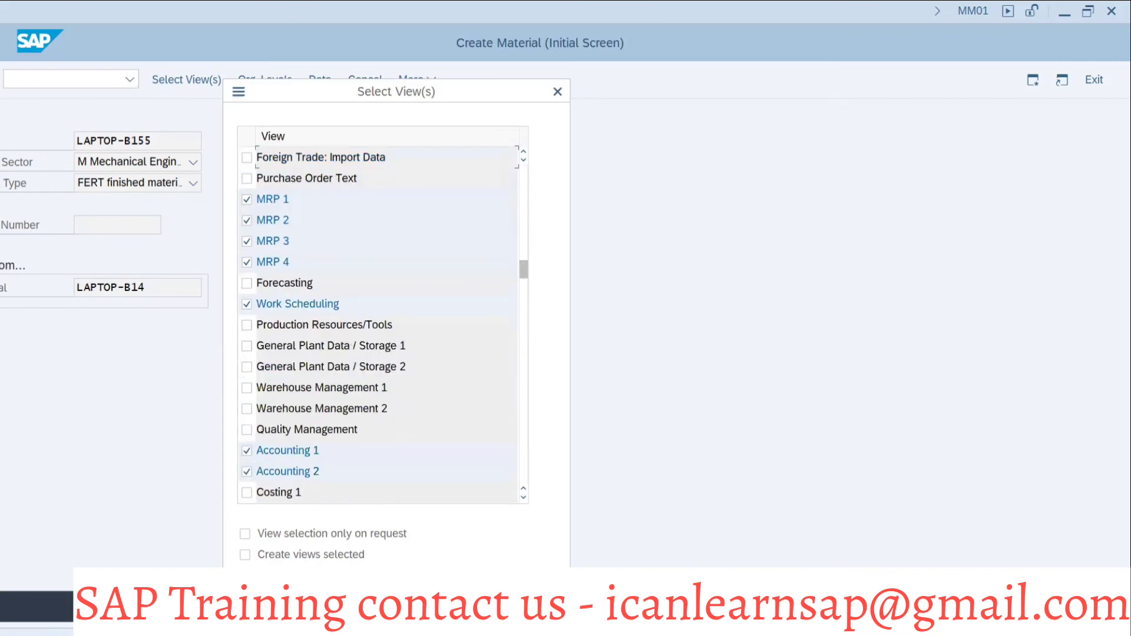
key(Return)
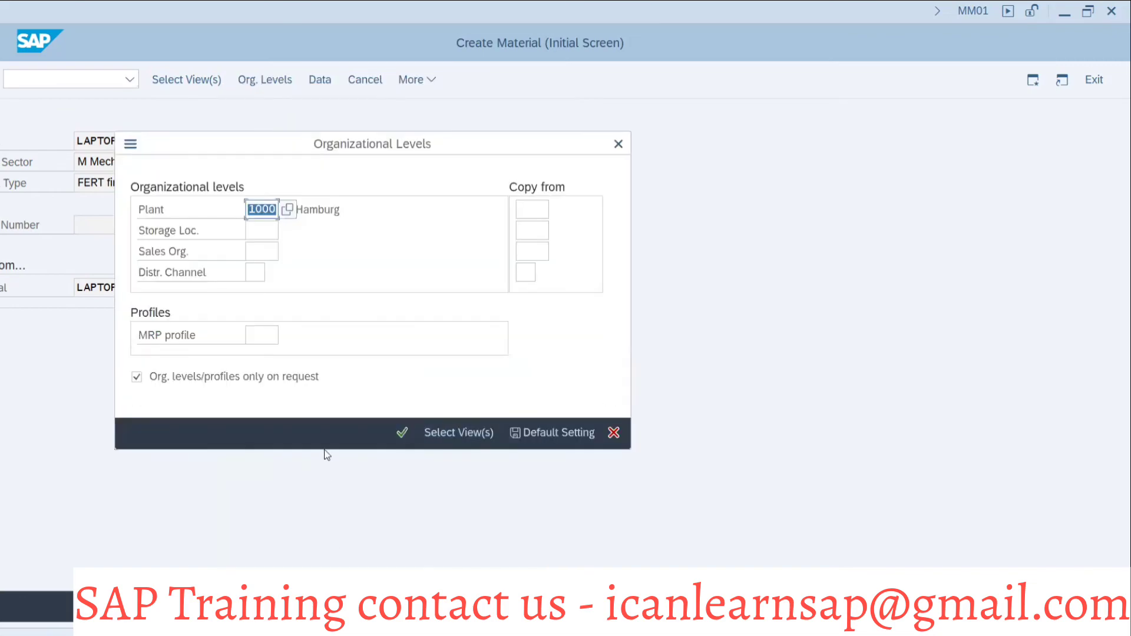
- Set the copy-from plant to 1000 and fill the copy-from storage location and sales organization with 3020
click(533, 217)
click(532, 230)
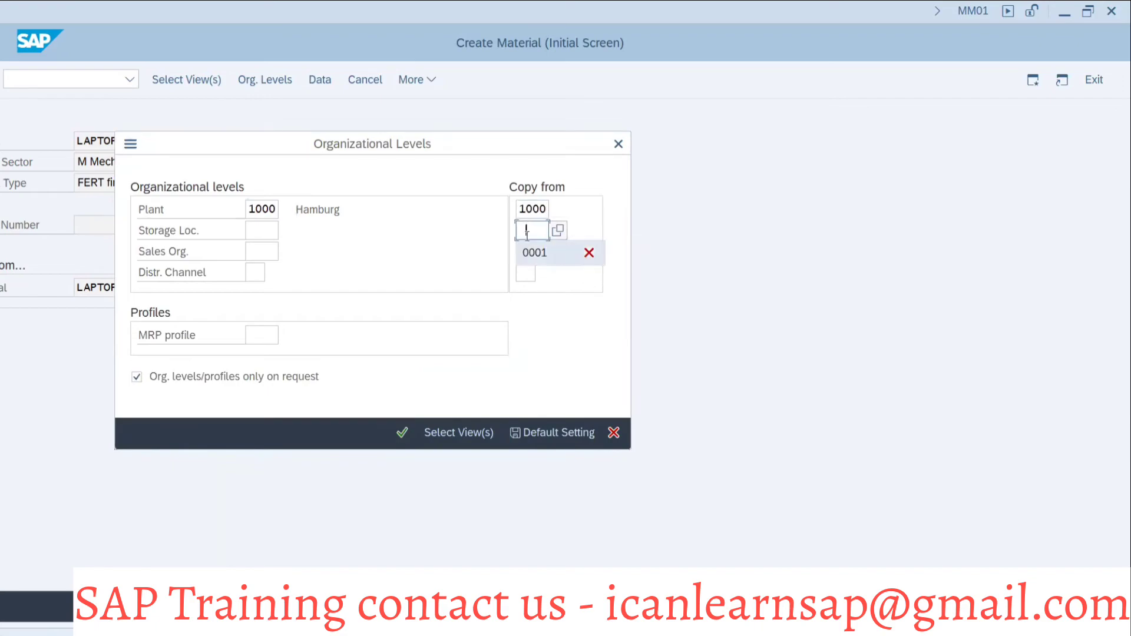
text(3)
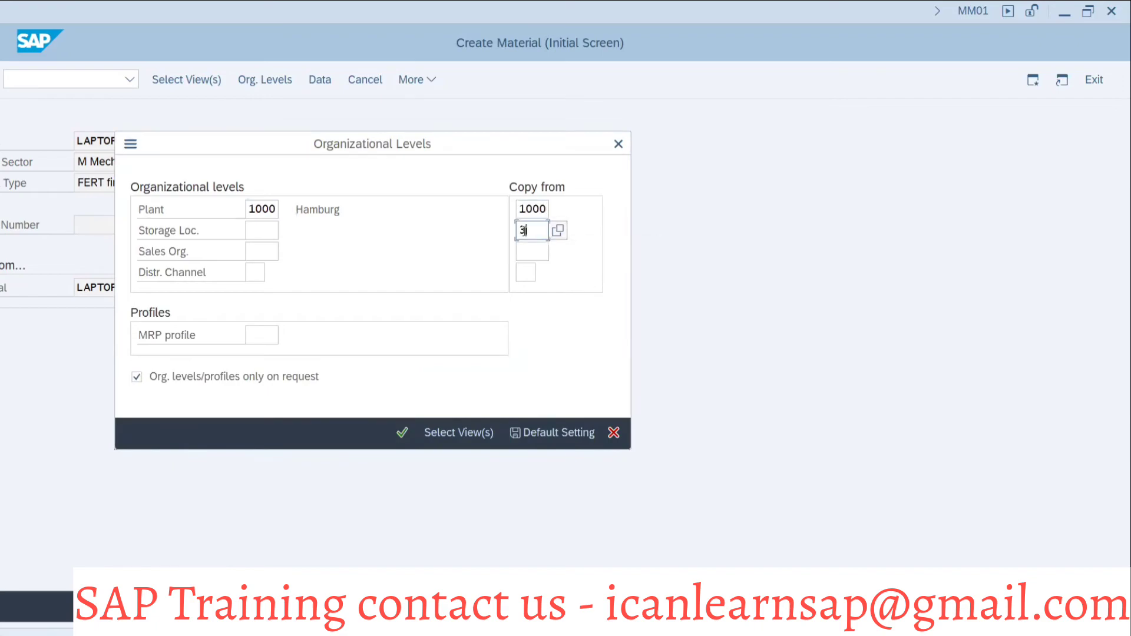
text(020)
click(532, 252)
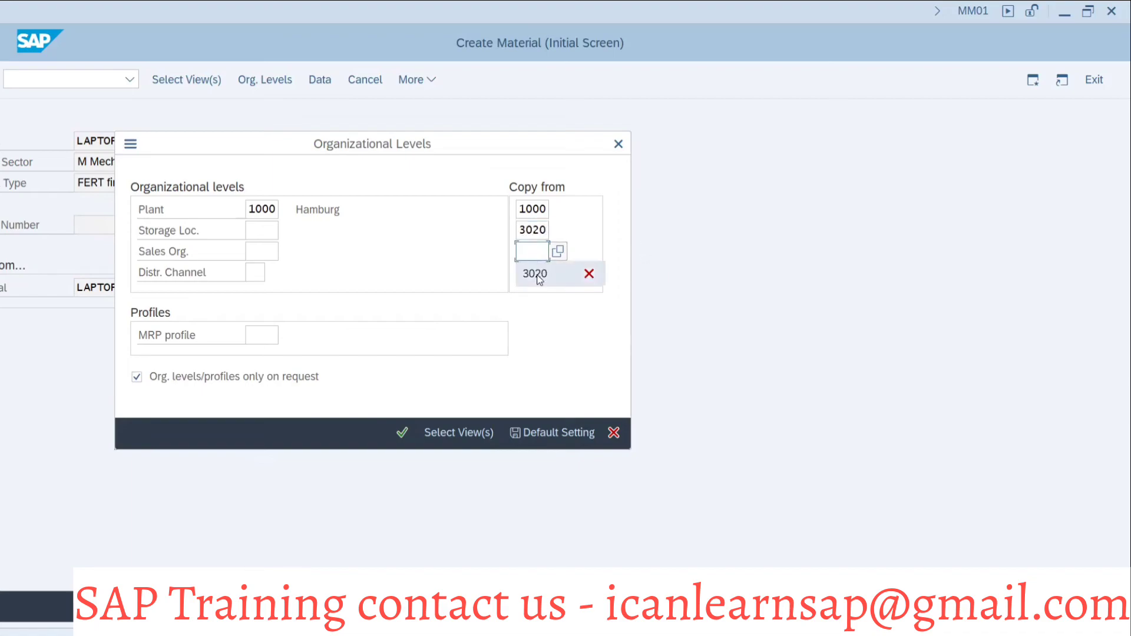
click(536, 274)
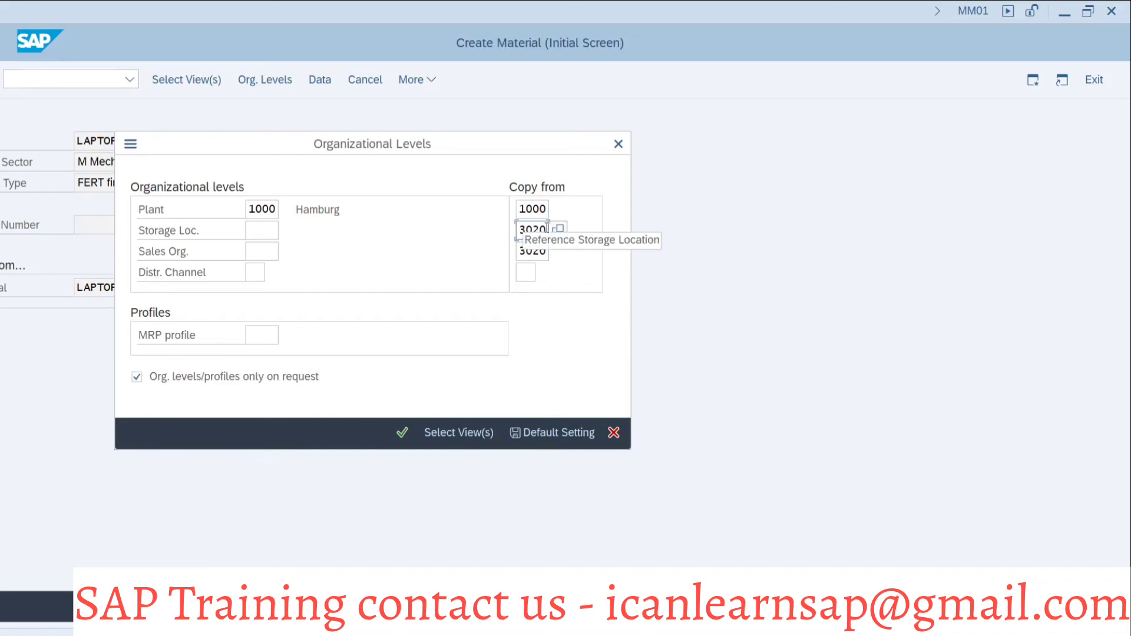
- Correct the copy-from storage location to 0001 and set the copy-from distribution channel to 30
click(547, 229)
key(BackSpace)
key(BackSpace)
key(BackSpace)
key(BackSpace)
text(0001)
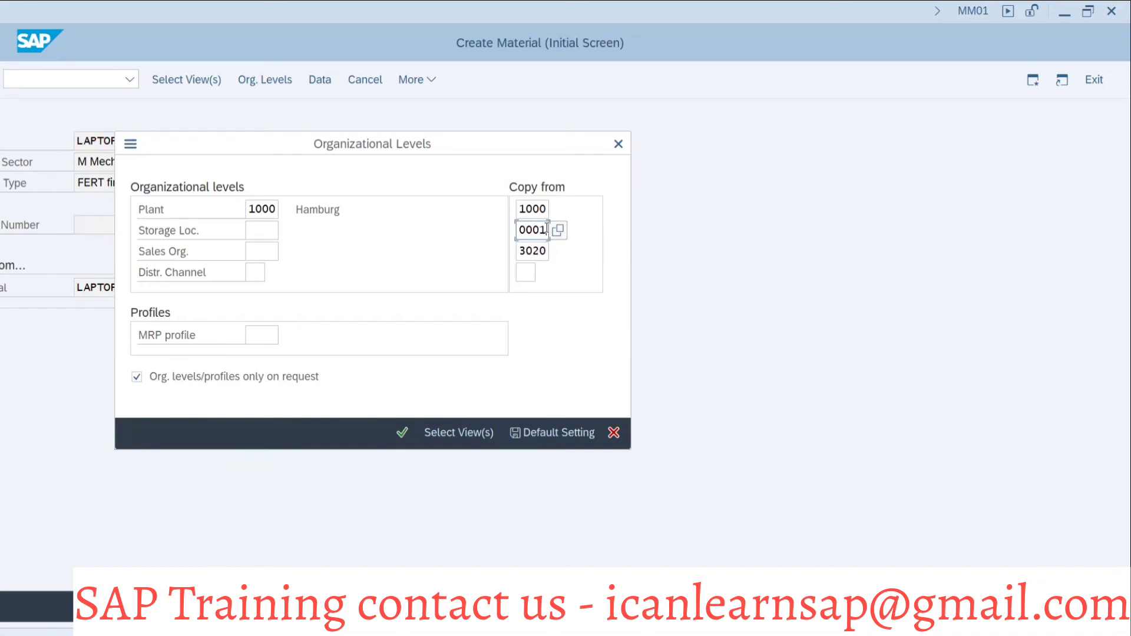
click(526, 272)
text(30)
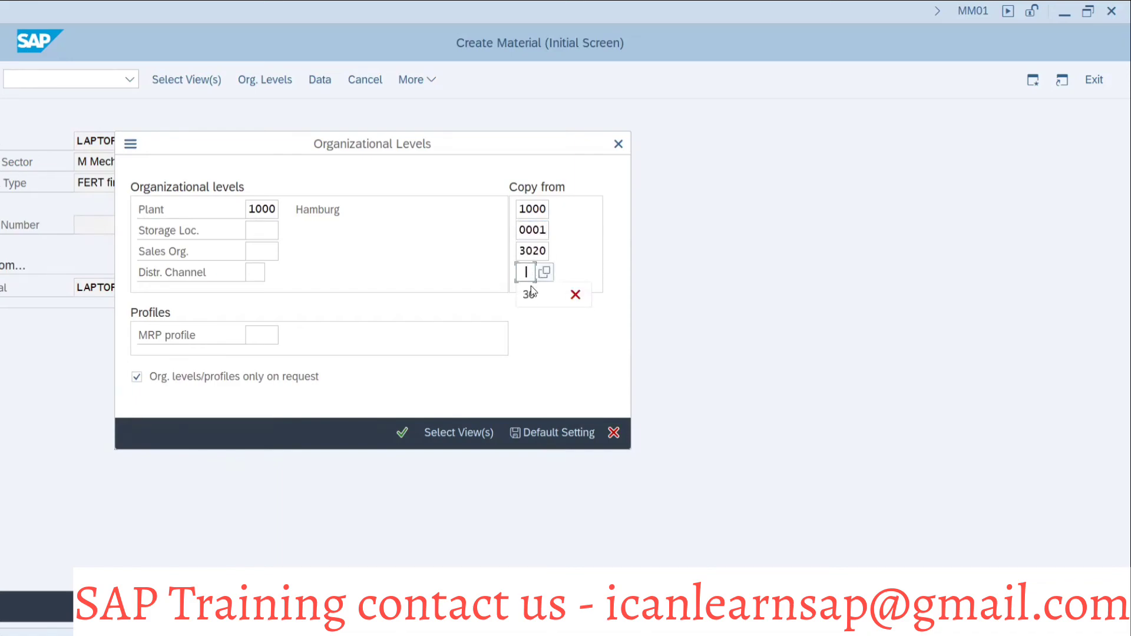
- Set the new material's storage location to 0001, sales organization to 3020 and distribution channel to 30
click(274, 231)
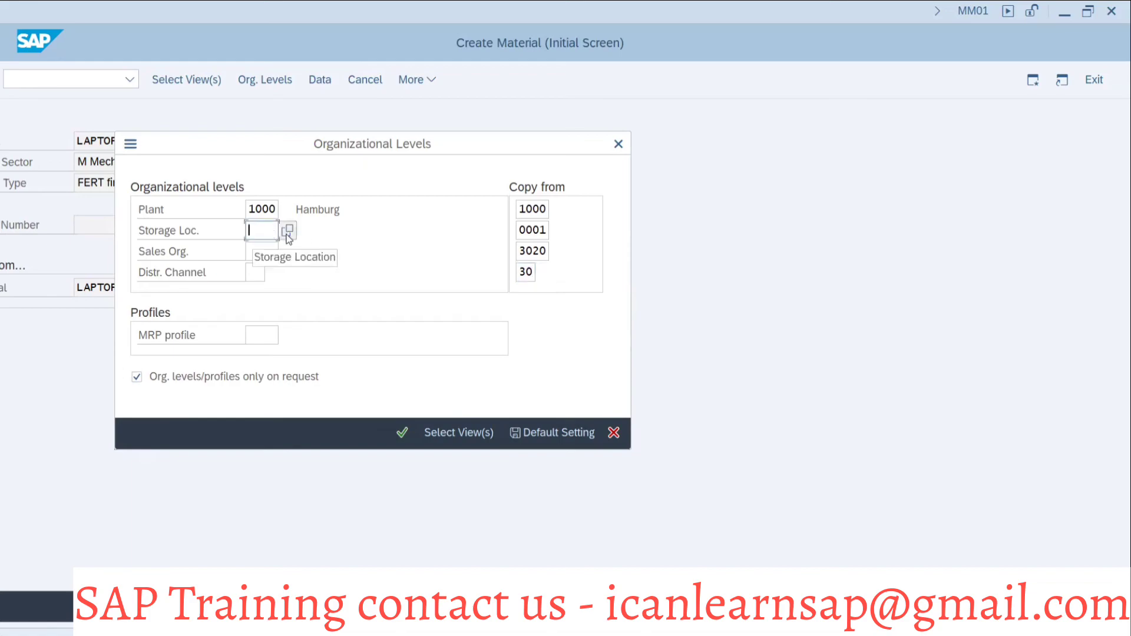
text(0001)
click(267, 247)
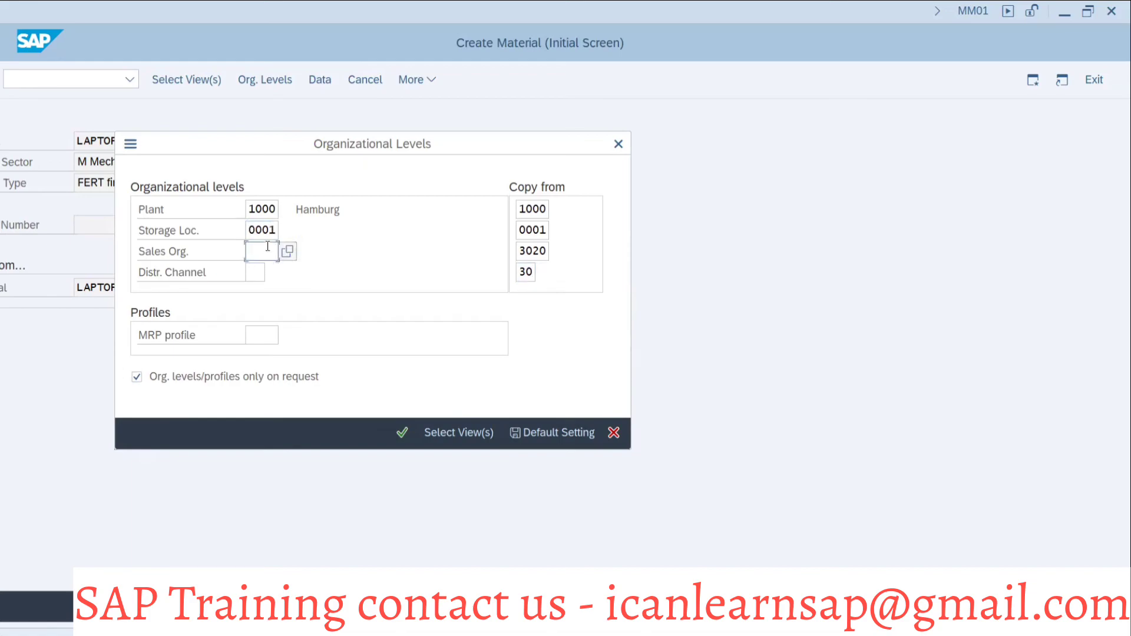
text(3020)
click(255, 271)
text(30)
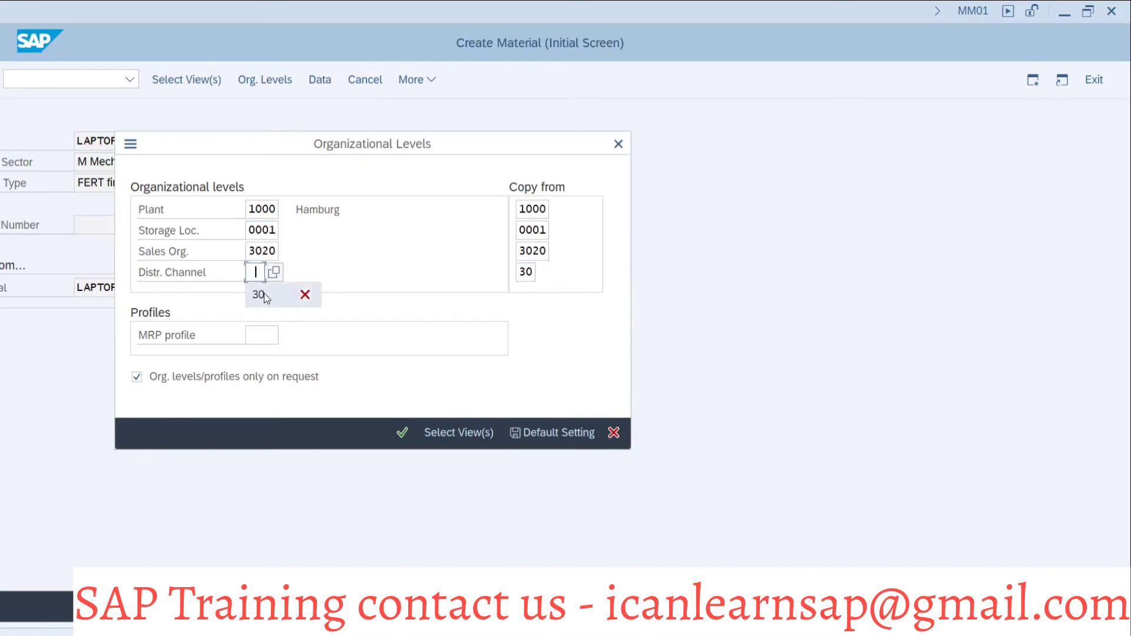
- Enter B15 as the MRP profile, confirm the organizational levels and accept the profile copied from the reference material
click(273, 335)
text(B15)
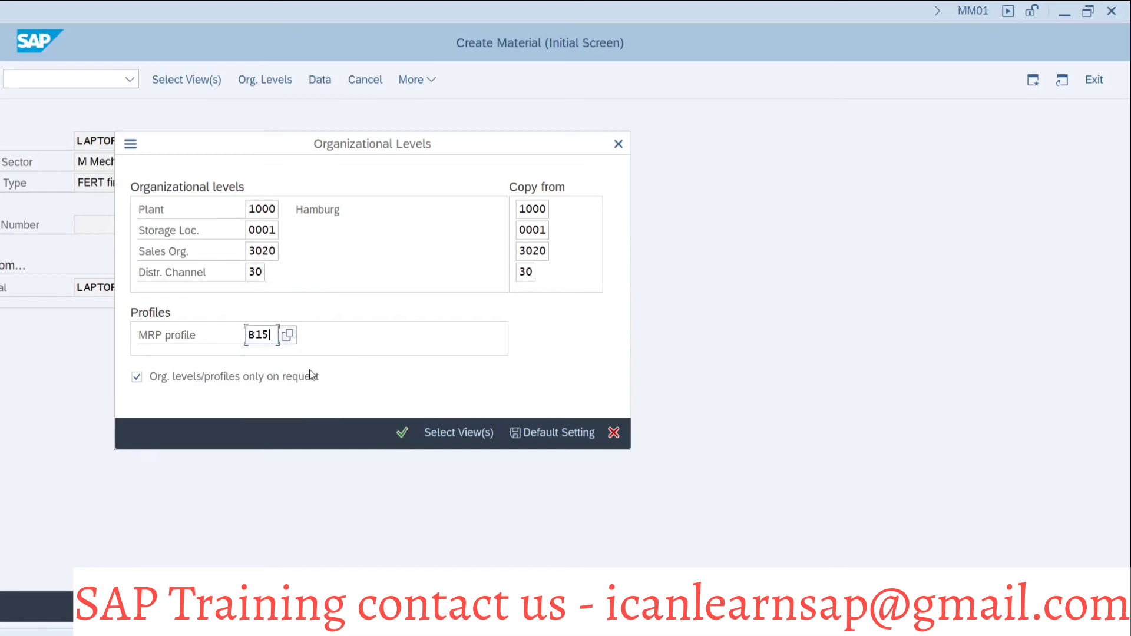
click(405, 434)
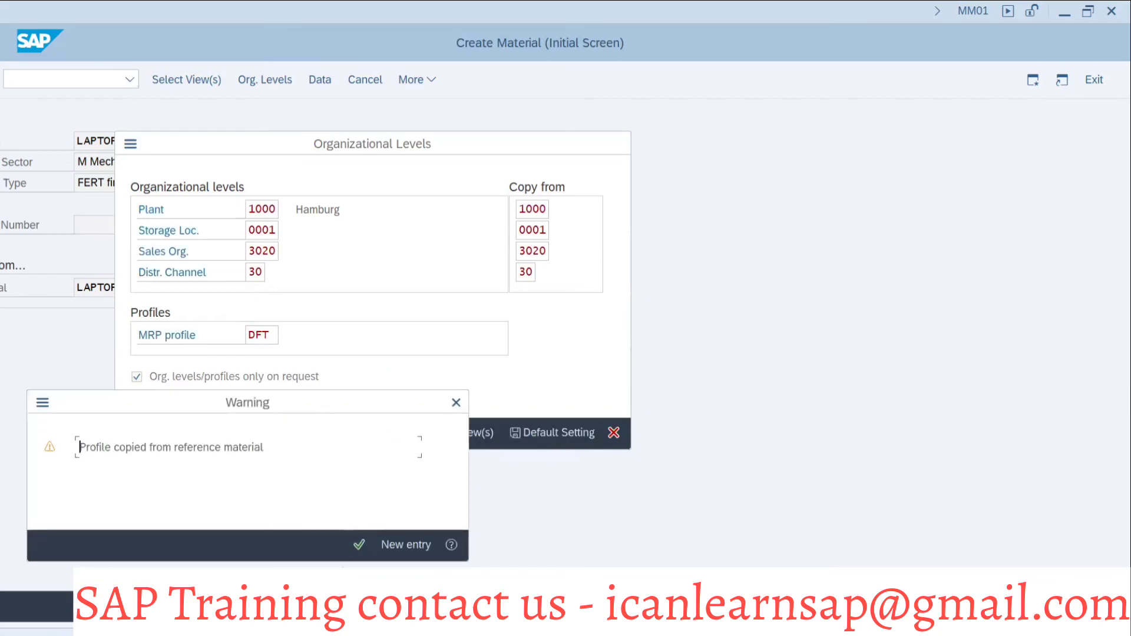
click(358, 544)
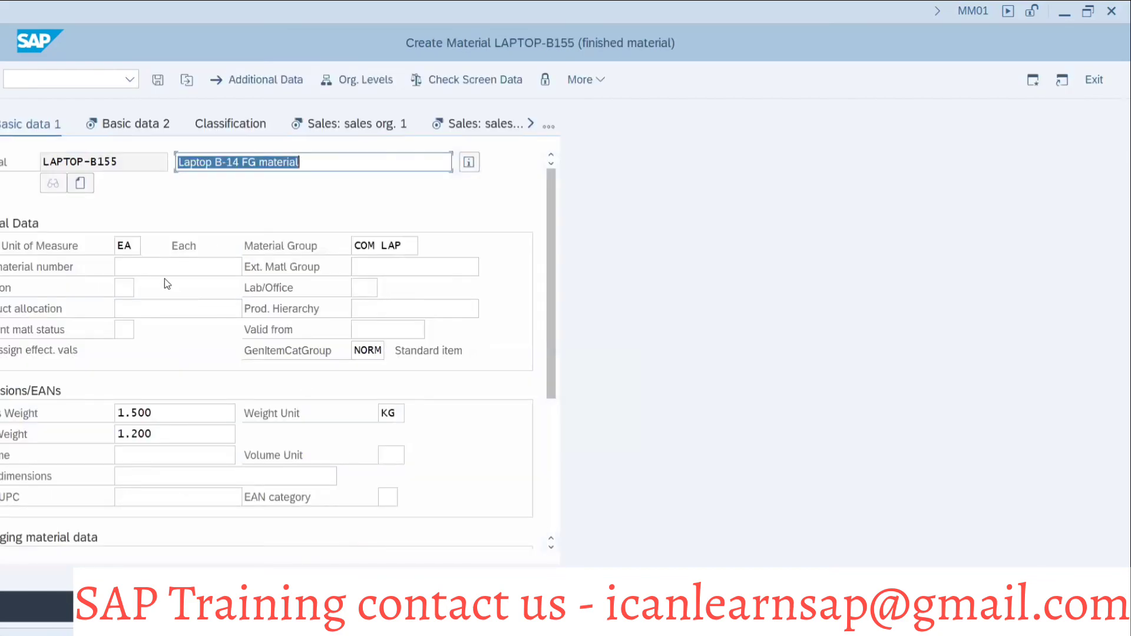
- Change the material description to "Laptop B-155 FG material" and confirm the Basic data 1 view
click(310, 162)
click(241, 163)
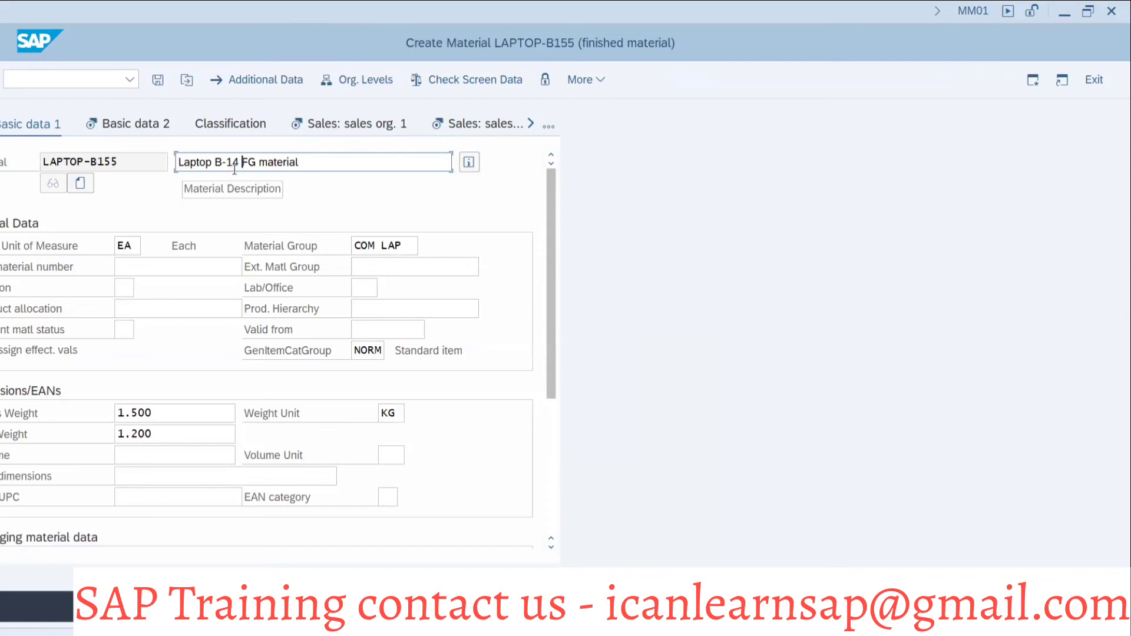
key(BackSpace)
key(BackSpace)
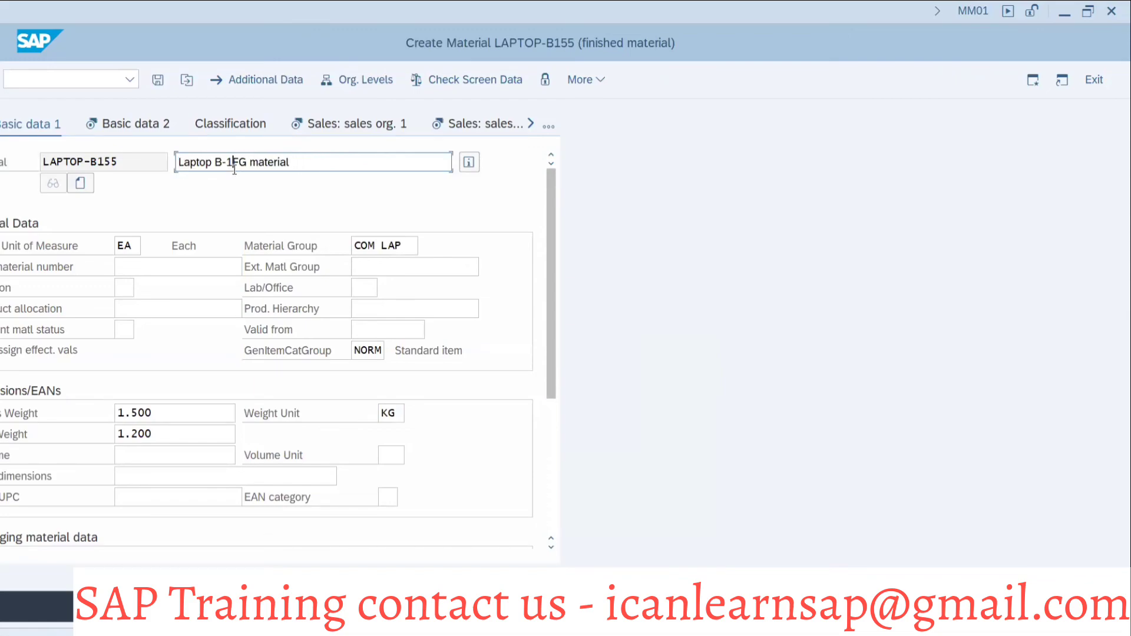
text(55)
key(Return)
- Accept the copied data in the Basic data 2, sales and foreign trade export views, proceeding to Sales Text
key(Return)
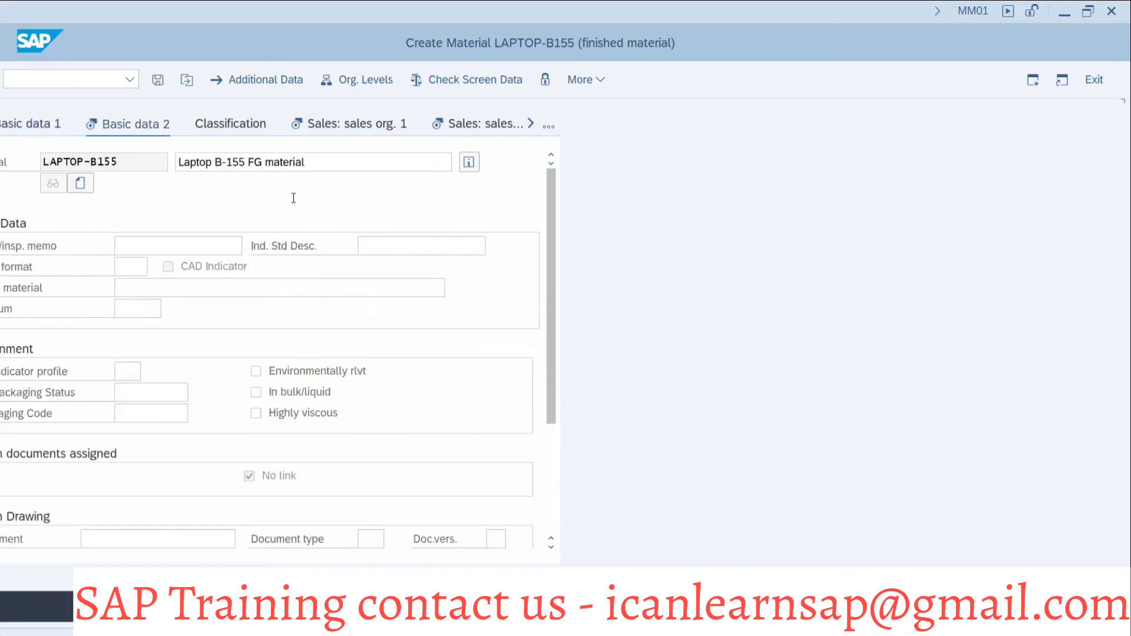
key(Return)
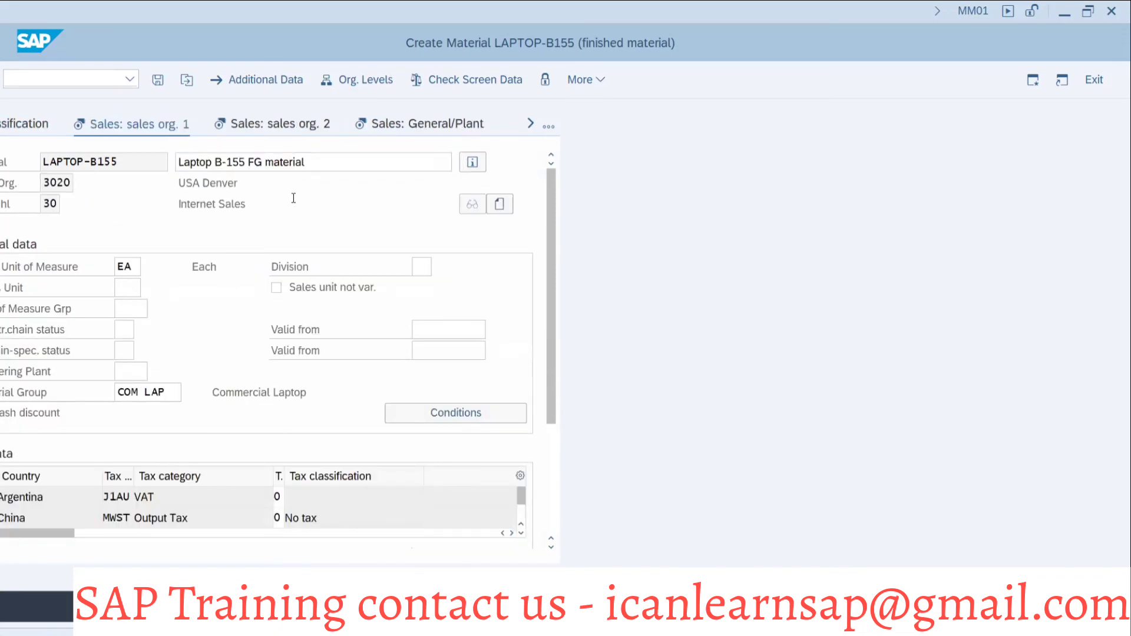
key(Return)
key(Return)
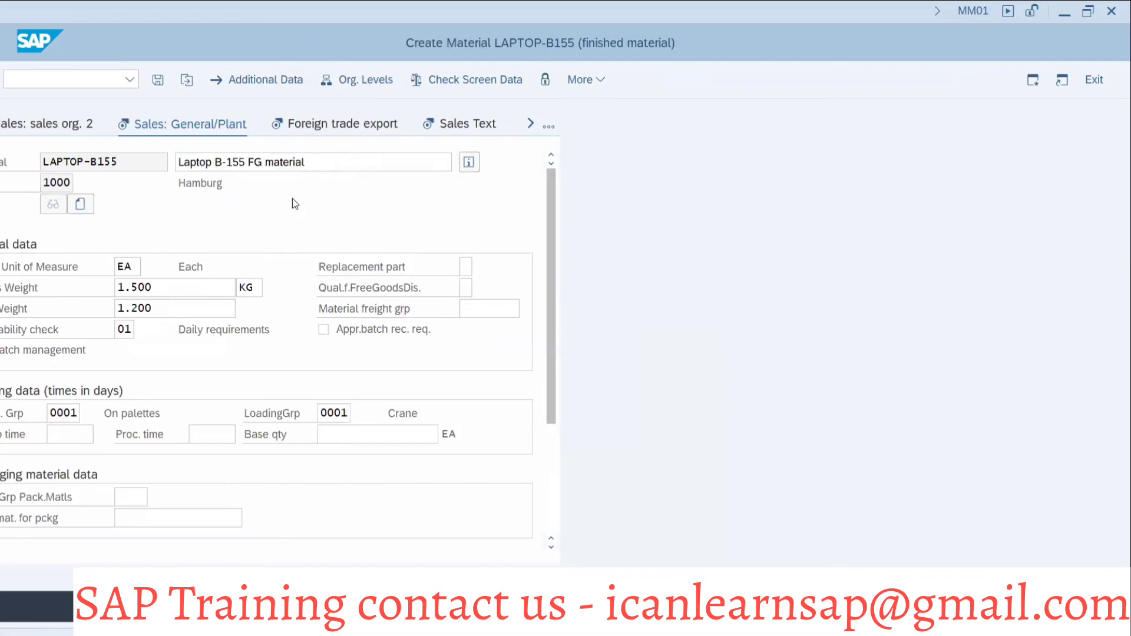
key(Return)
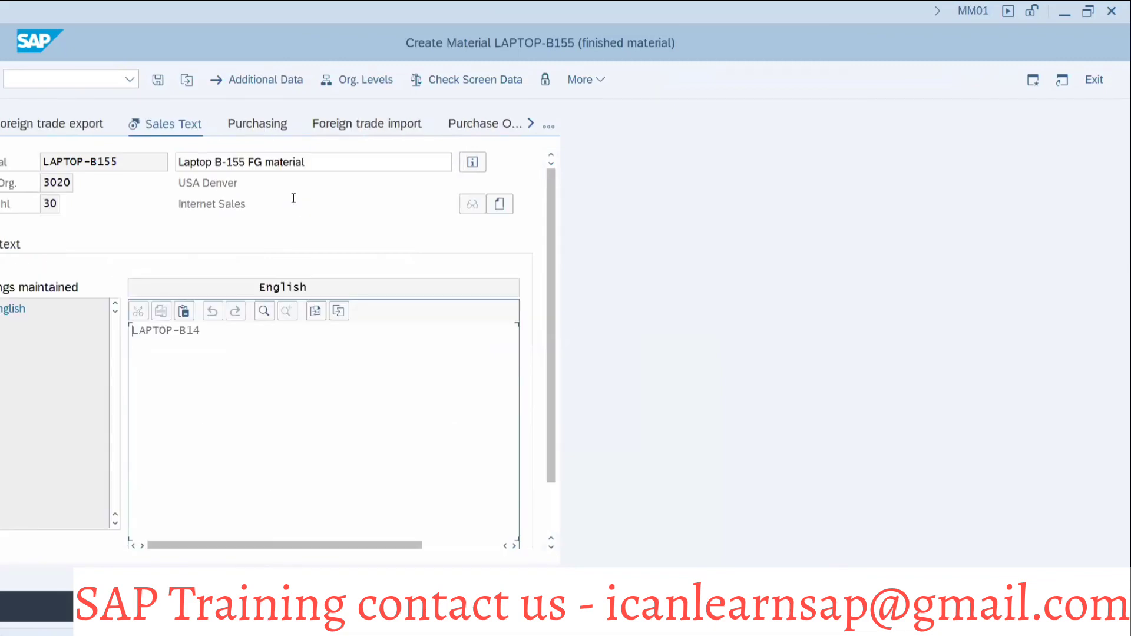
key(Return)
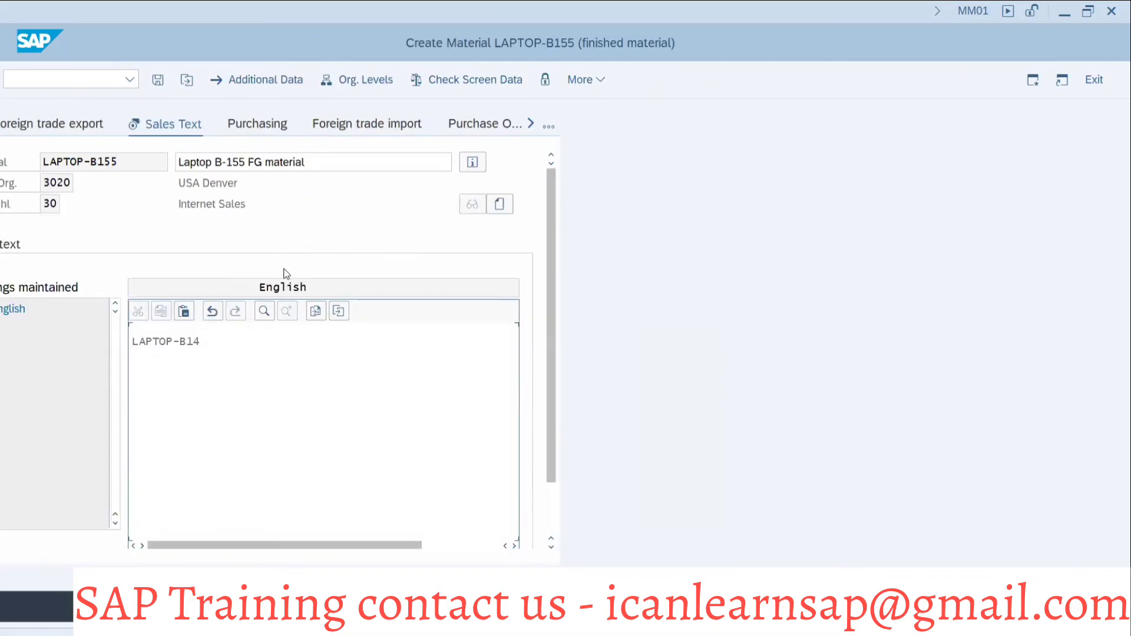
key(BackSpace)
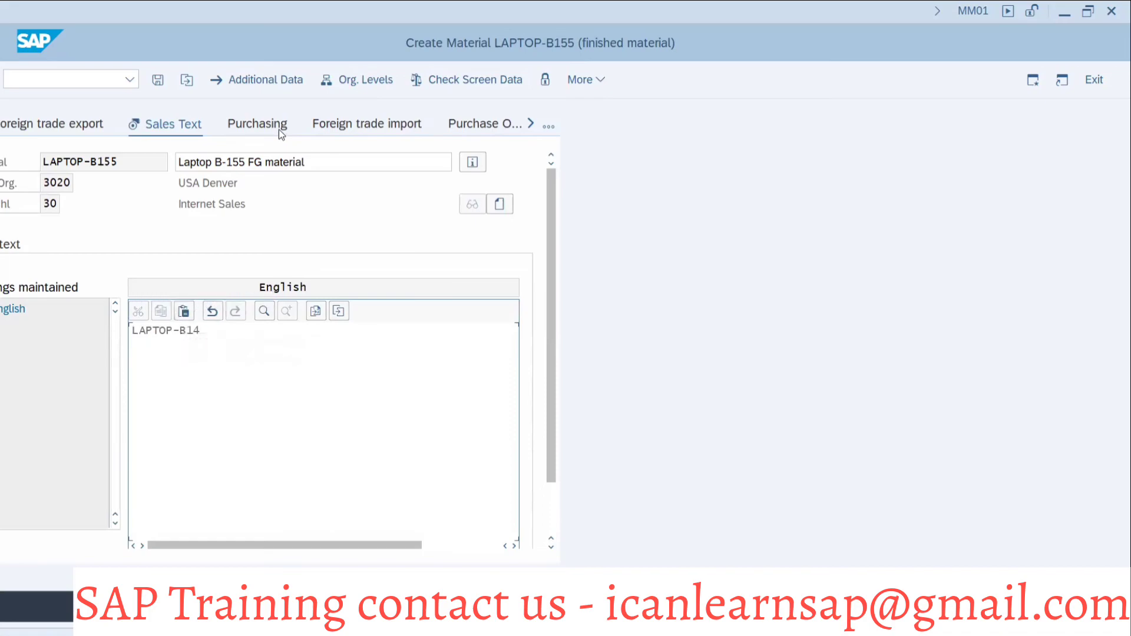
- Go through the MRP 1 and MRP 2 views, set the strategy group in MRP 3 to 40 and confirm
click(549, 126)
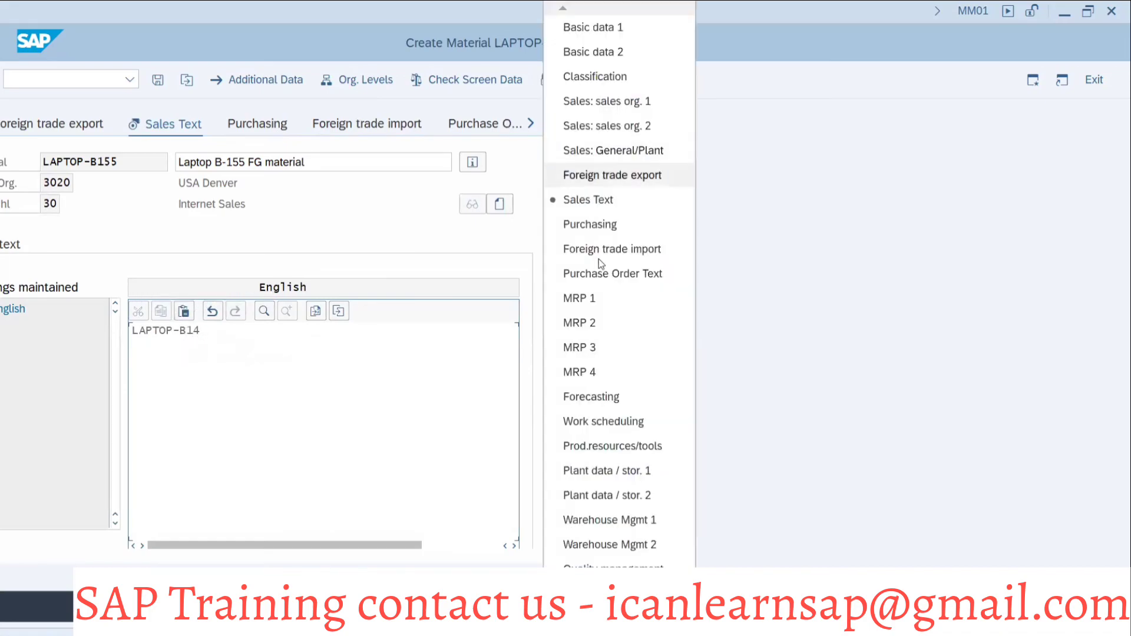
click(602, 296)
key(Return)
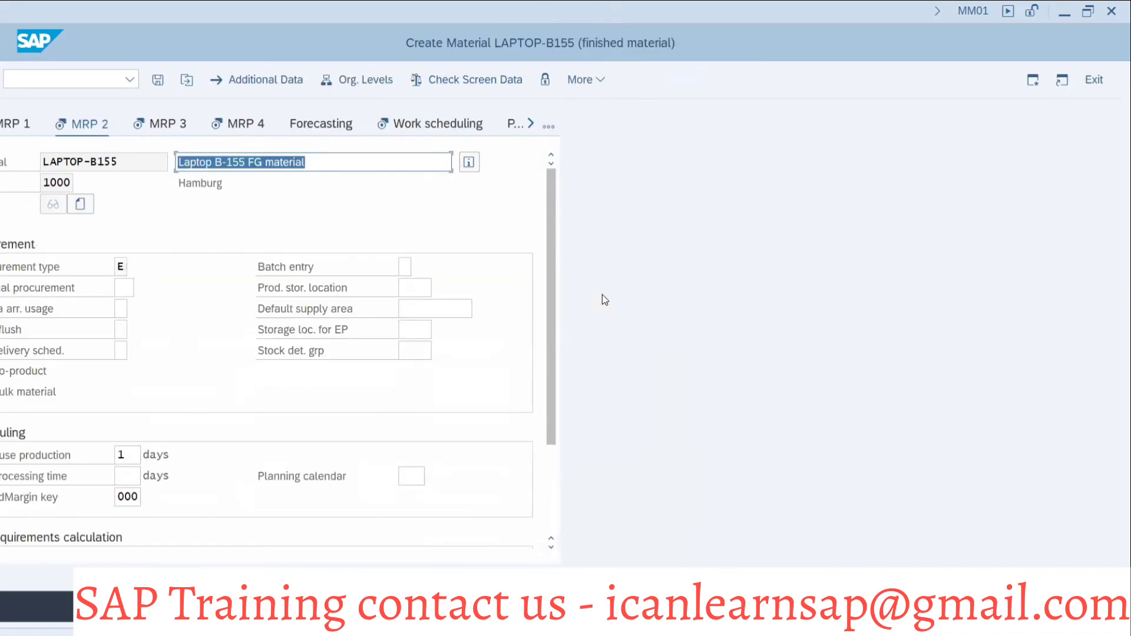
key(Return)
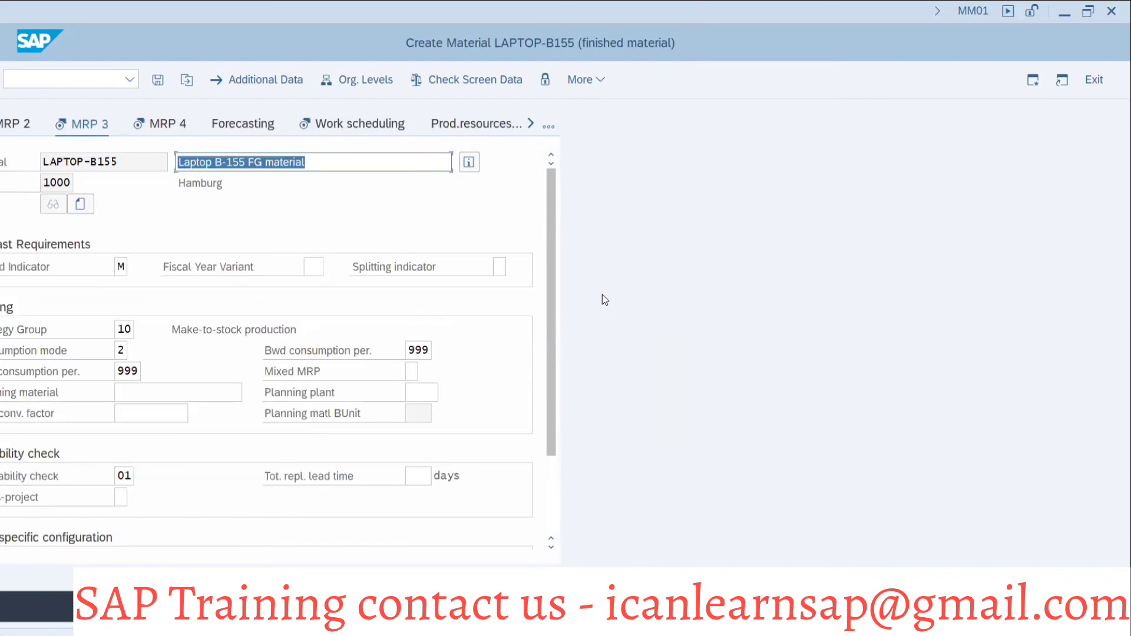
click(131, 328)
text(40)
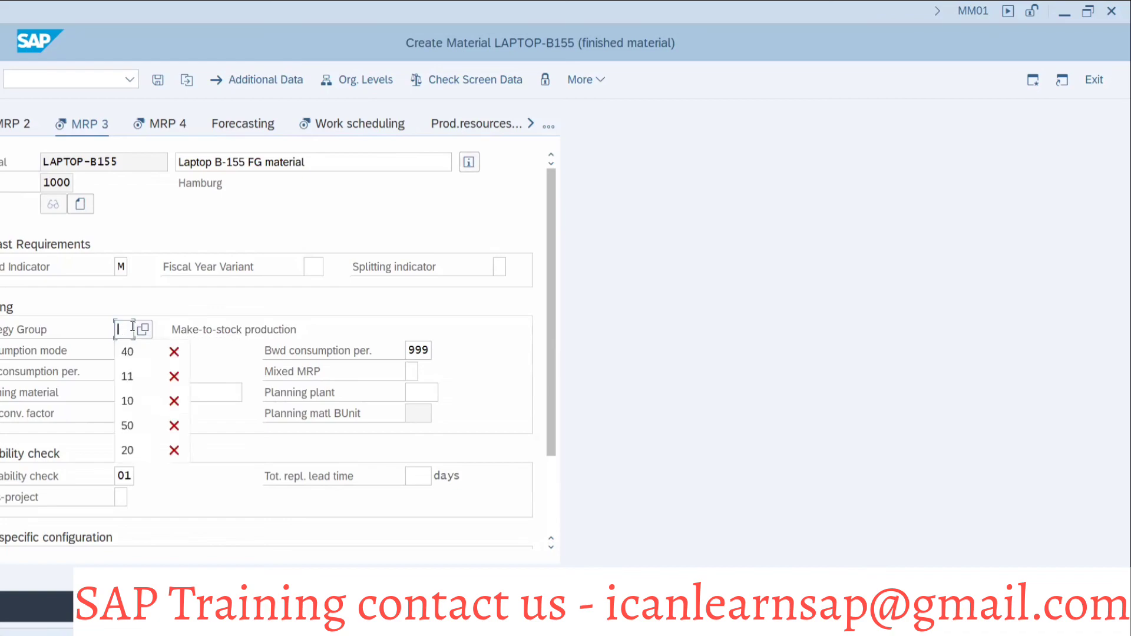
key(Return)
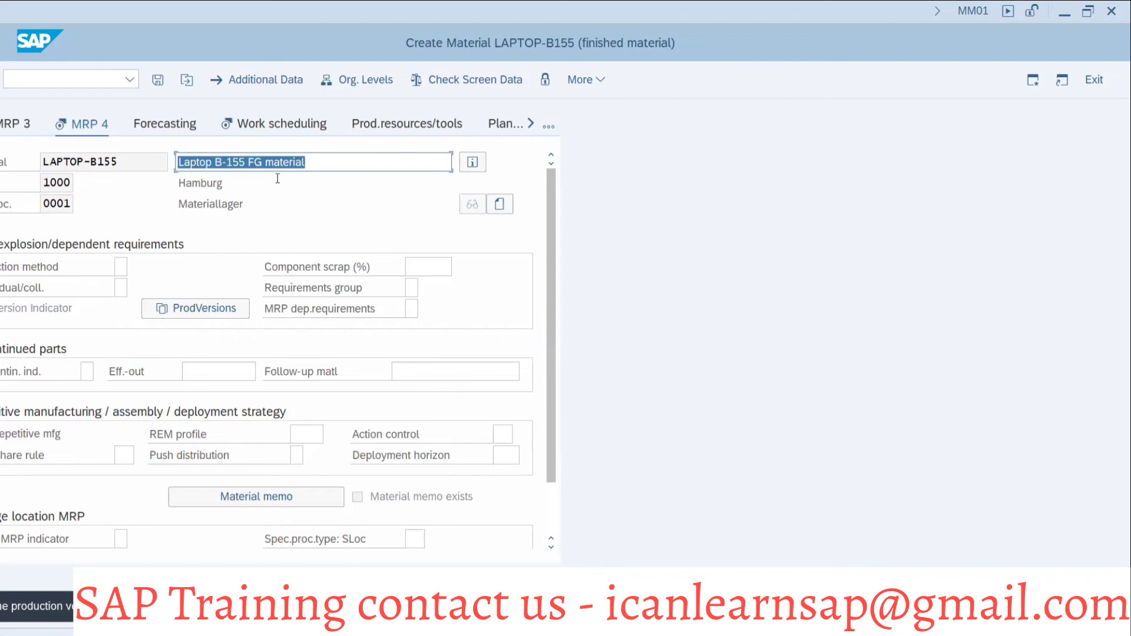
- Pass through the Work scheduling, Accounting 1 and Accounting 2 views and save the material LAPTOP-B155
click(253, 128)
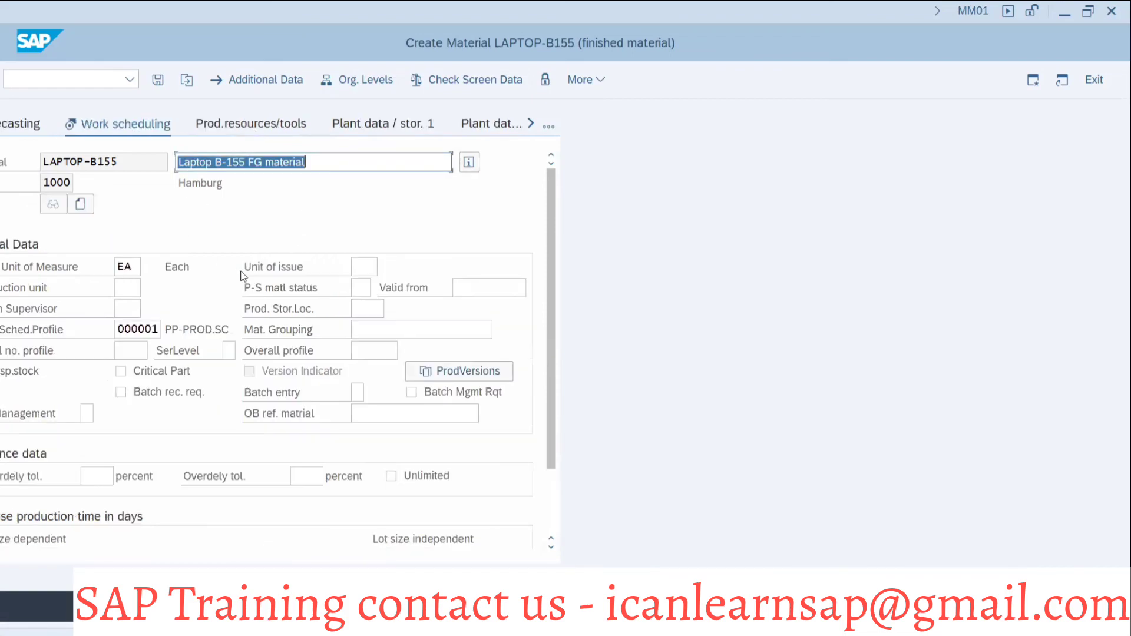
click(534, 124)
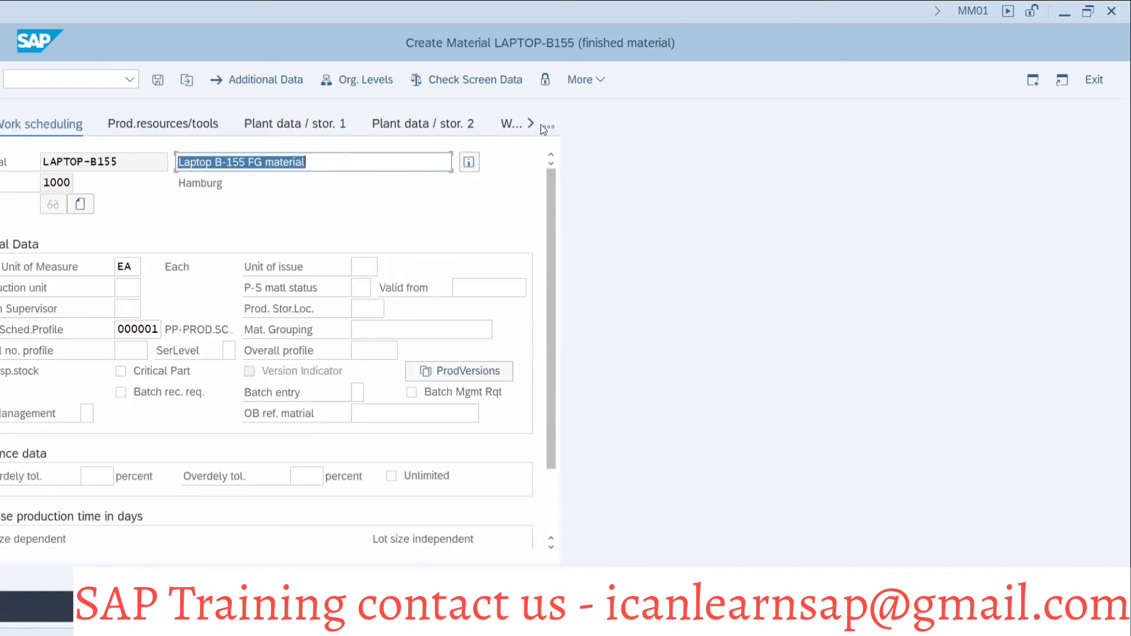
click(532, 123)
click(531, 124)
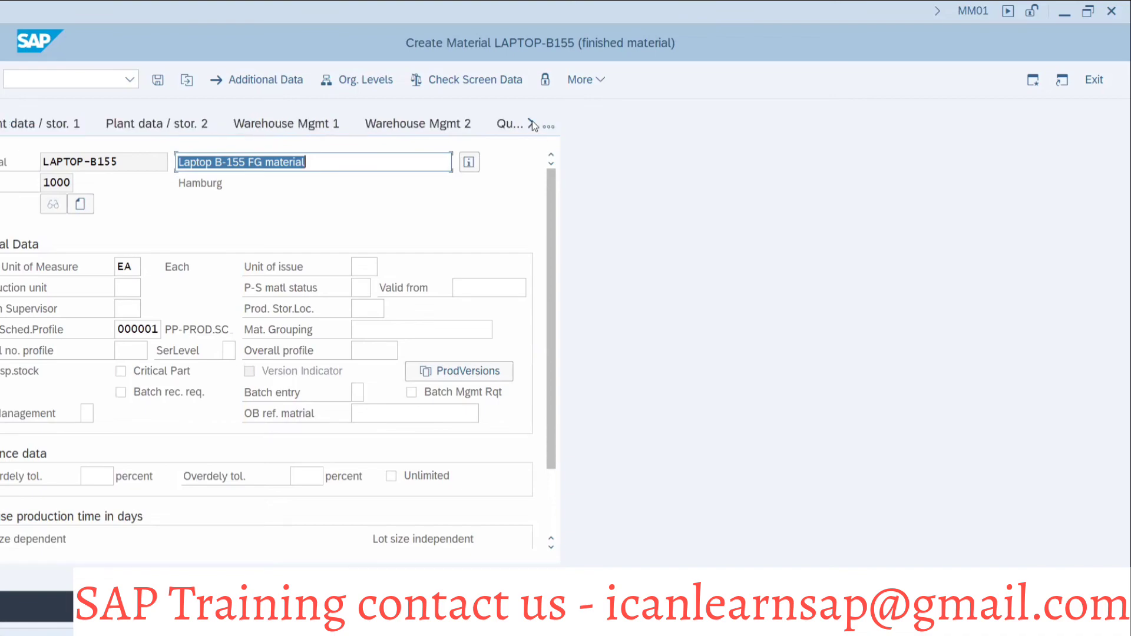
click(549, 128)
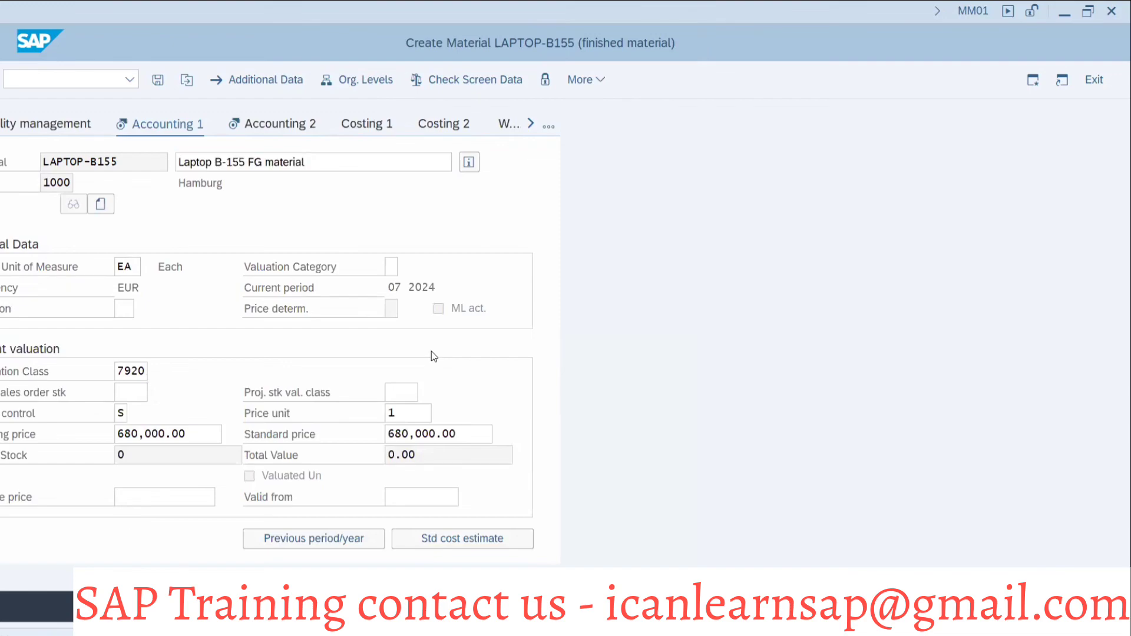
key(Return)
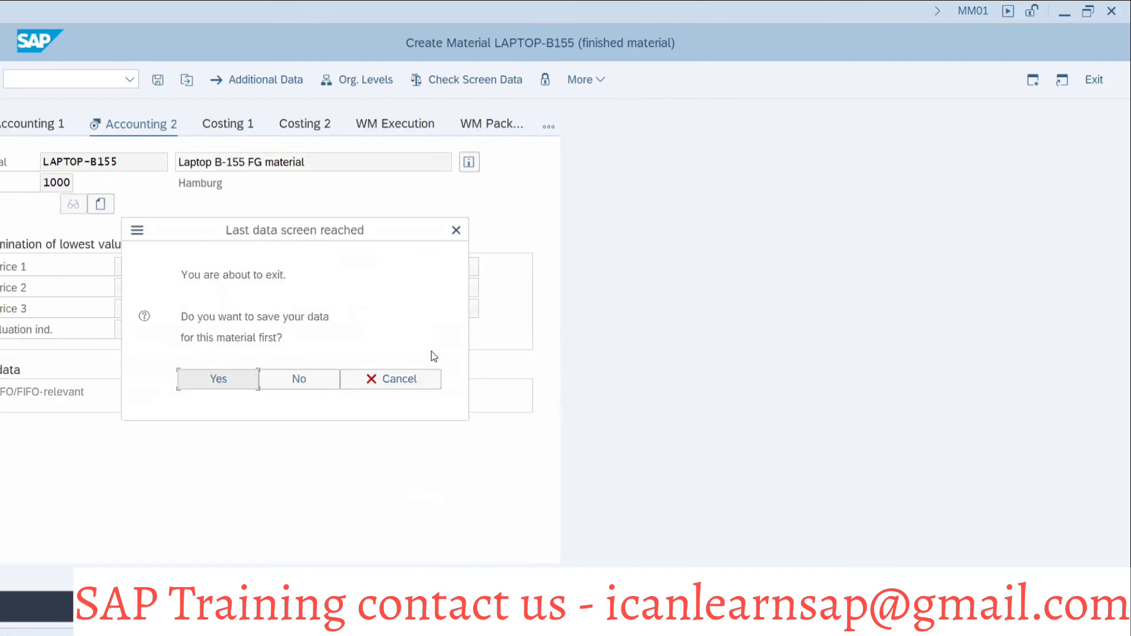
click(217, 376)
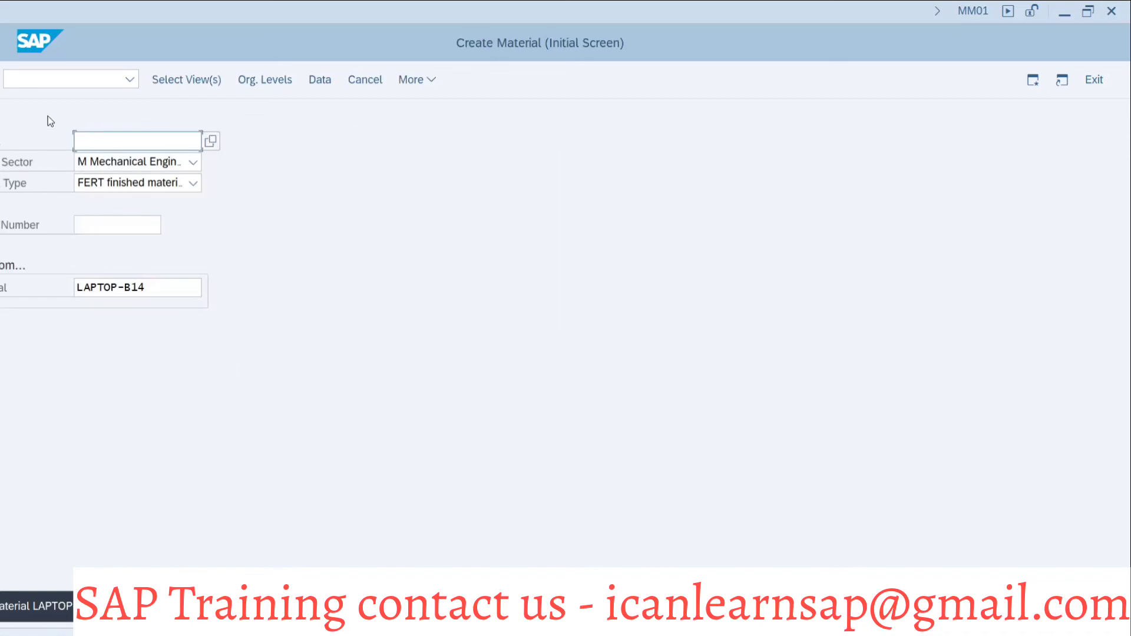
- Display the stock/requirements list (MD04) of material LAPTOP-B1444 in plant 1000
click(41, 83)
text(/nmd04)
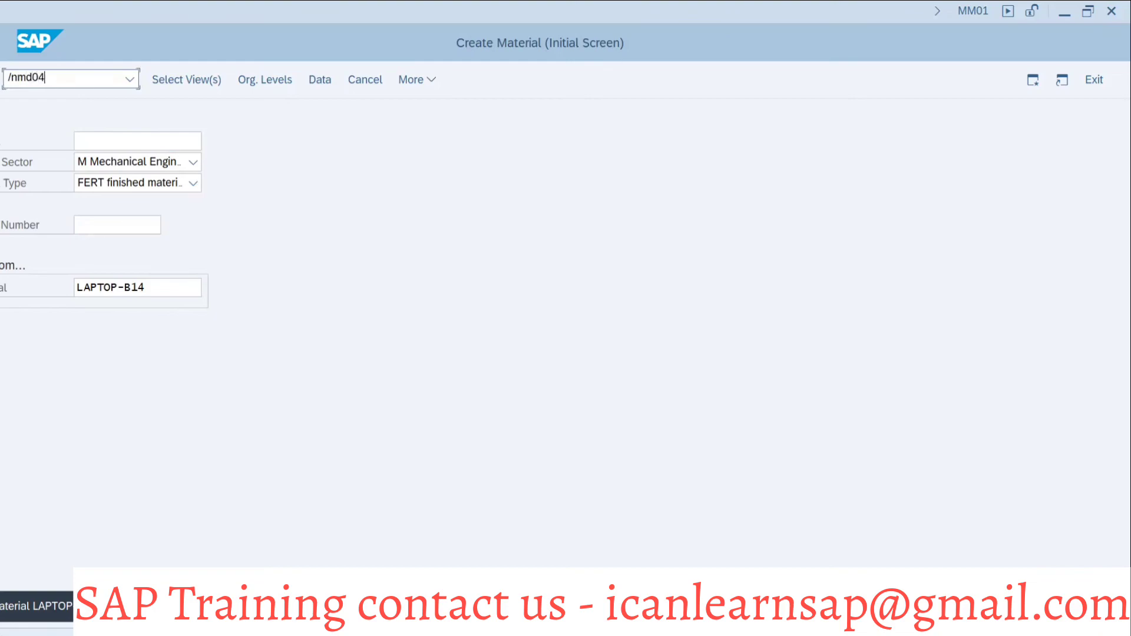
key(Return)
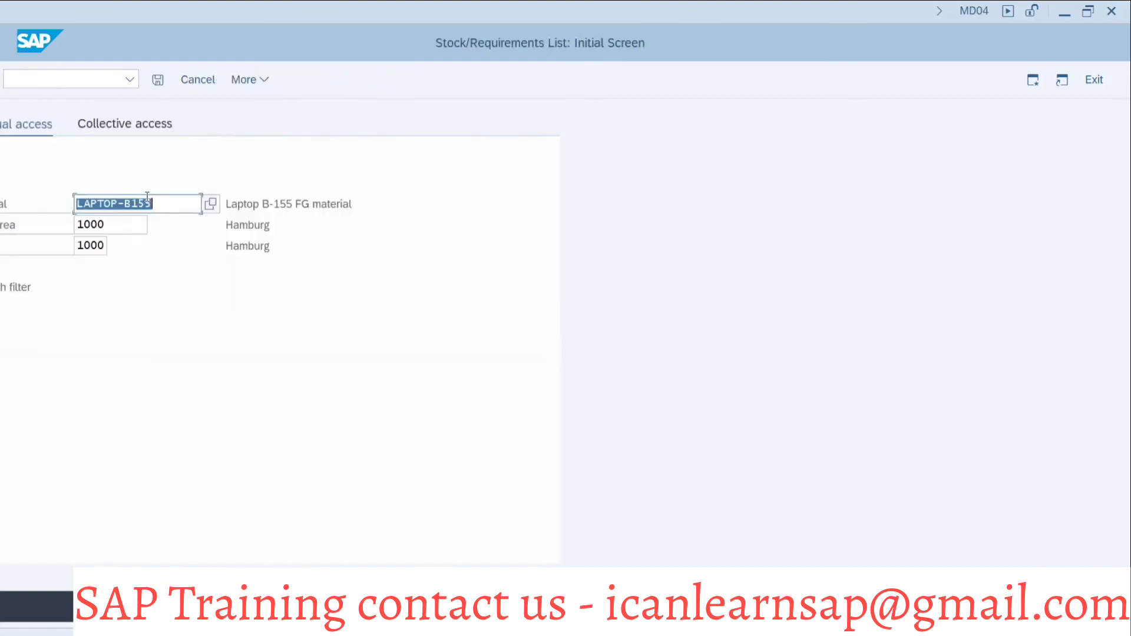
click(148, 203)
key(Return)
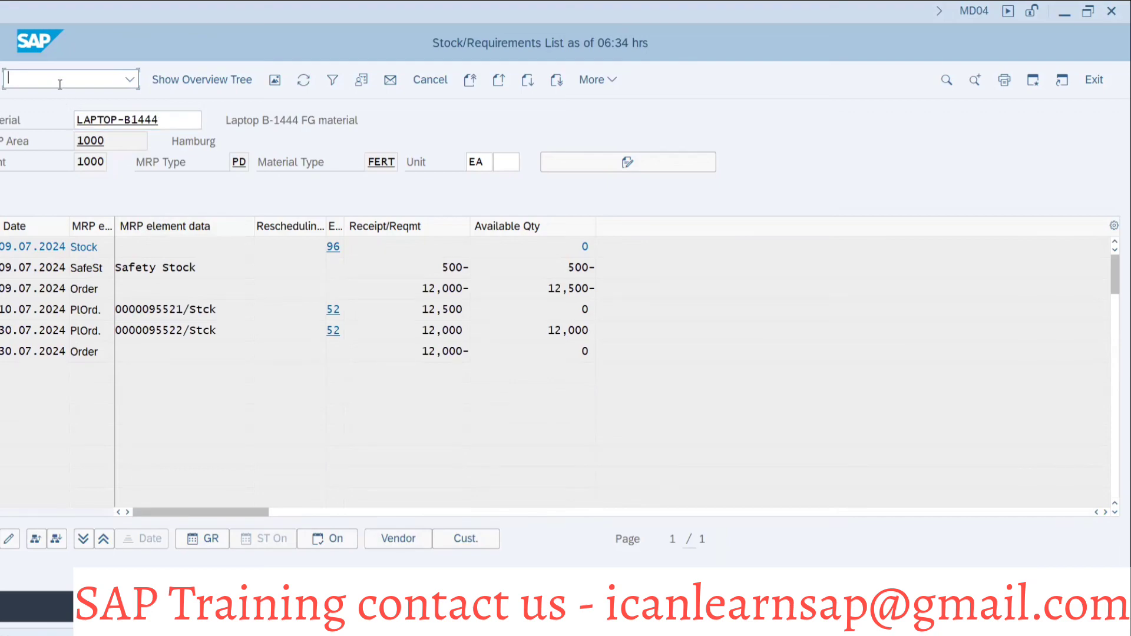
- Open material LAPTOP-B155 for changing (MM02) with the preselected views and go to its MRP 2 view
text(/nmm02)
key(Return)
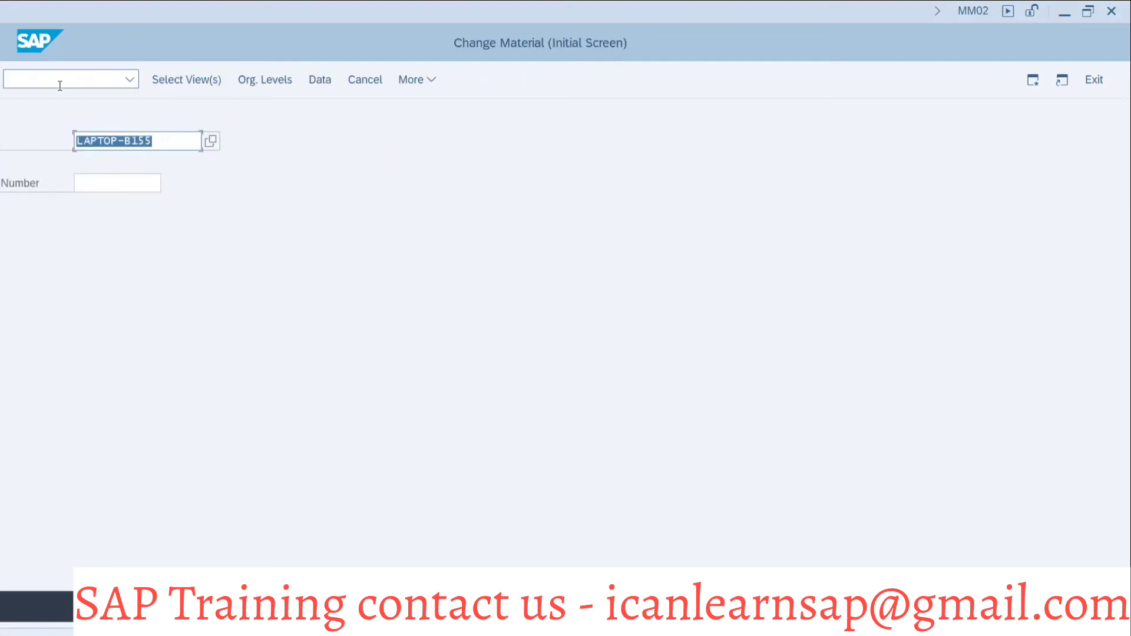
click(112, 136)
key(Return)
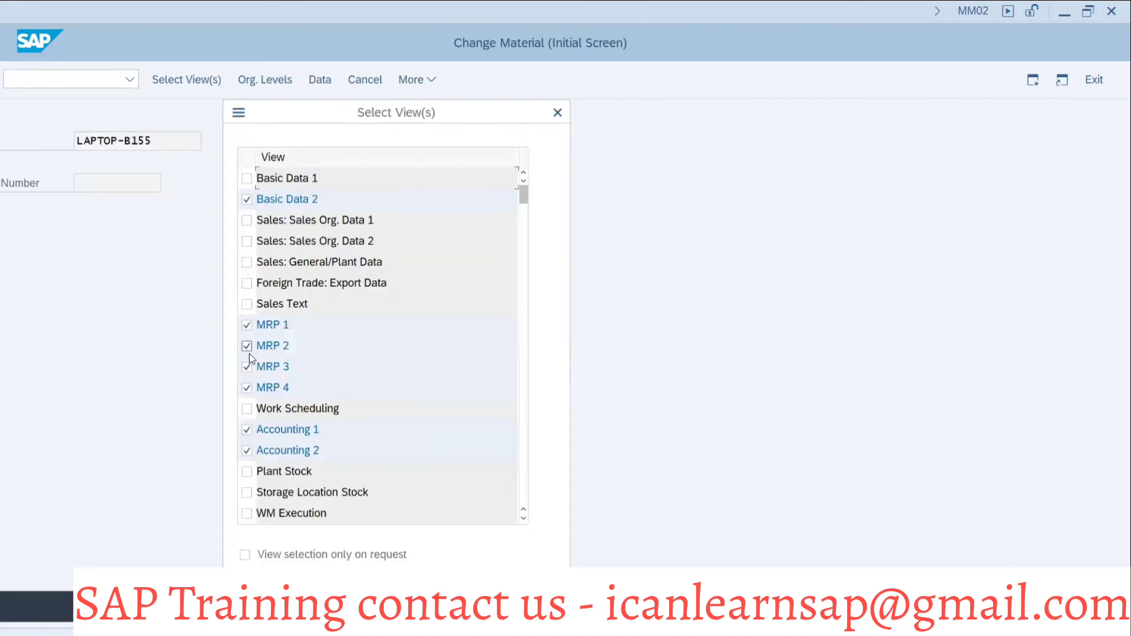
key(Return)
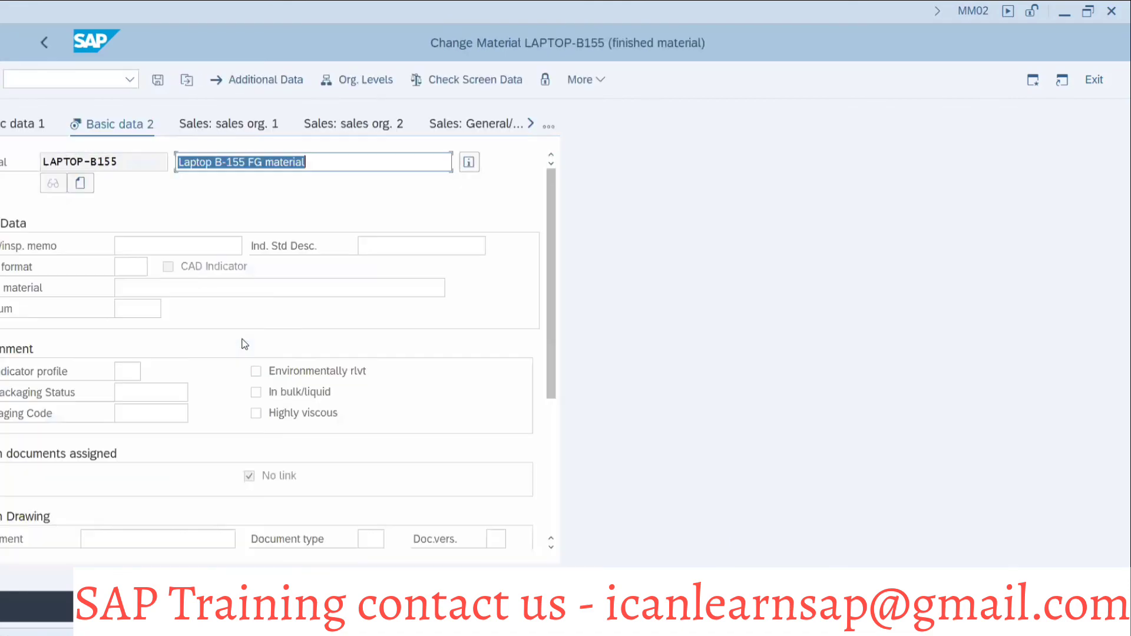
click(553, 122)
click(580, 336)
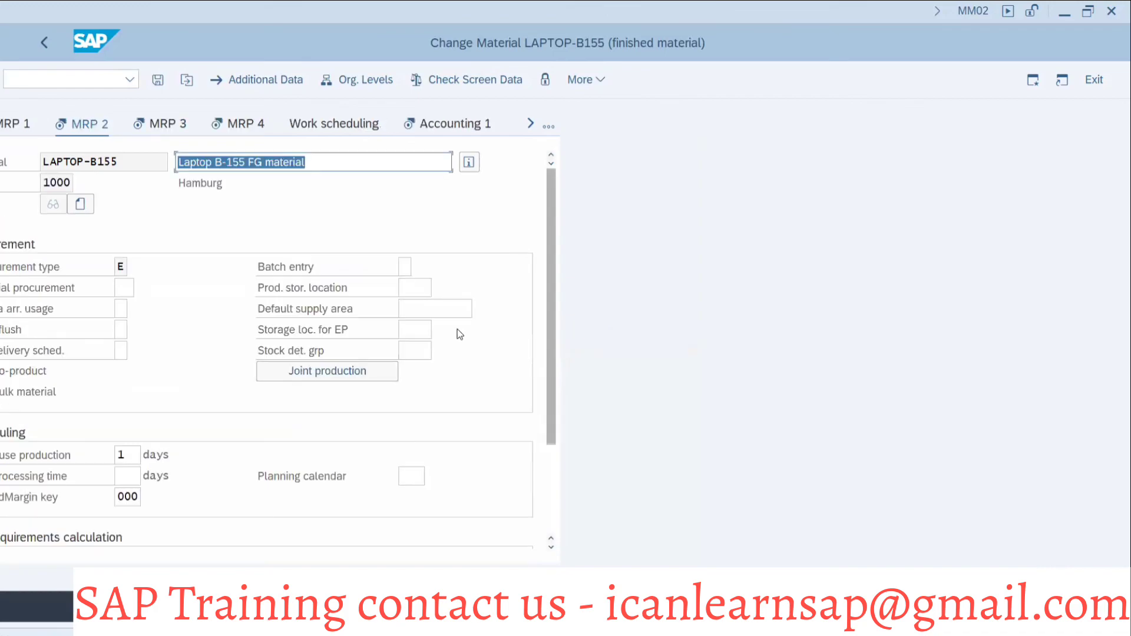
- Clear the safety stock of LAPTOP-B155 in the net requirements calculation and save the material
scroll(348, 462, down, 2)
click(200, 431)
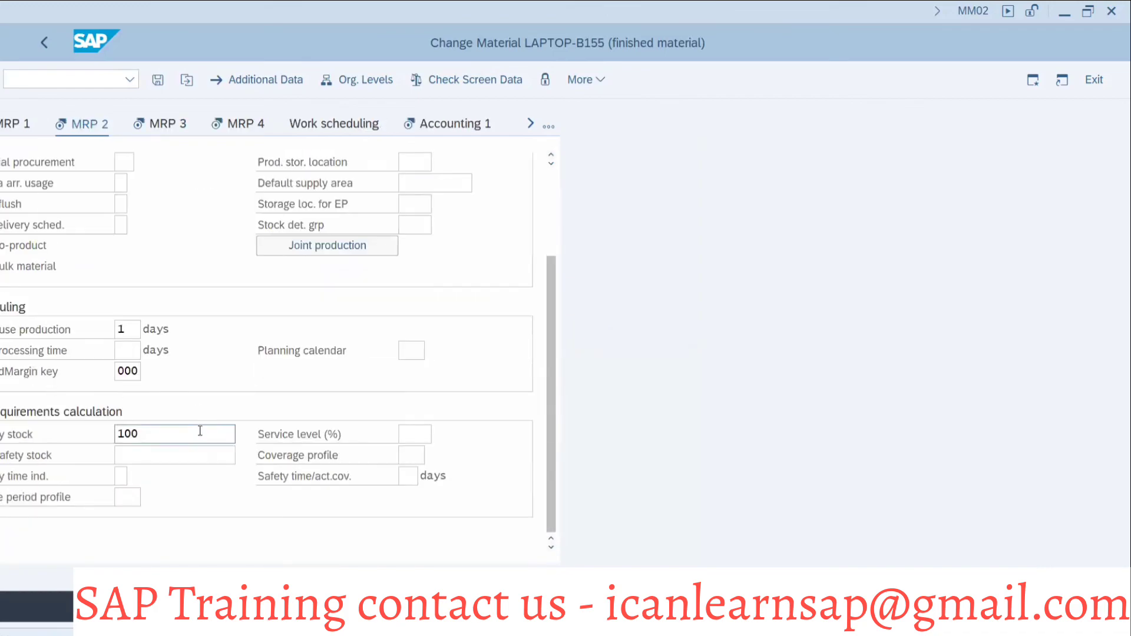
key(BackSpace)
key(BackSpace)
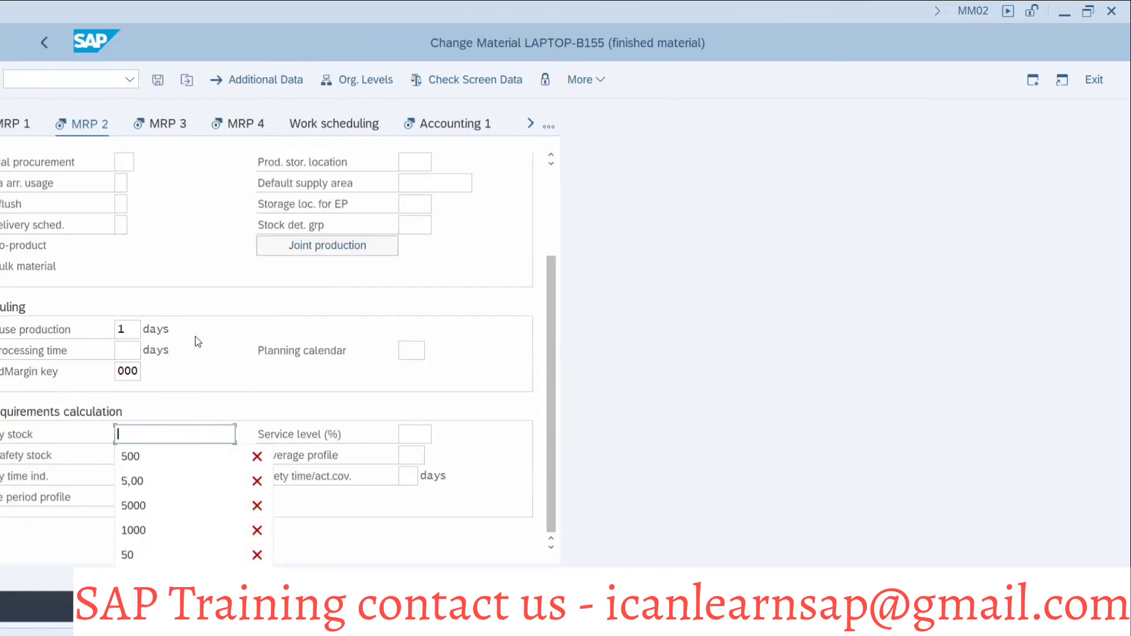
key(BackSpace)
click(152, 80)
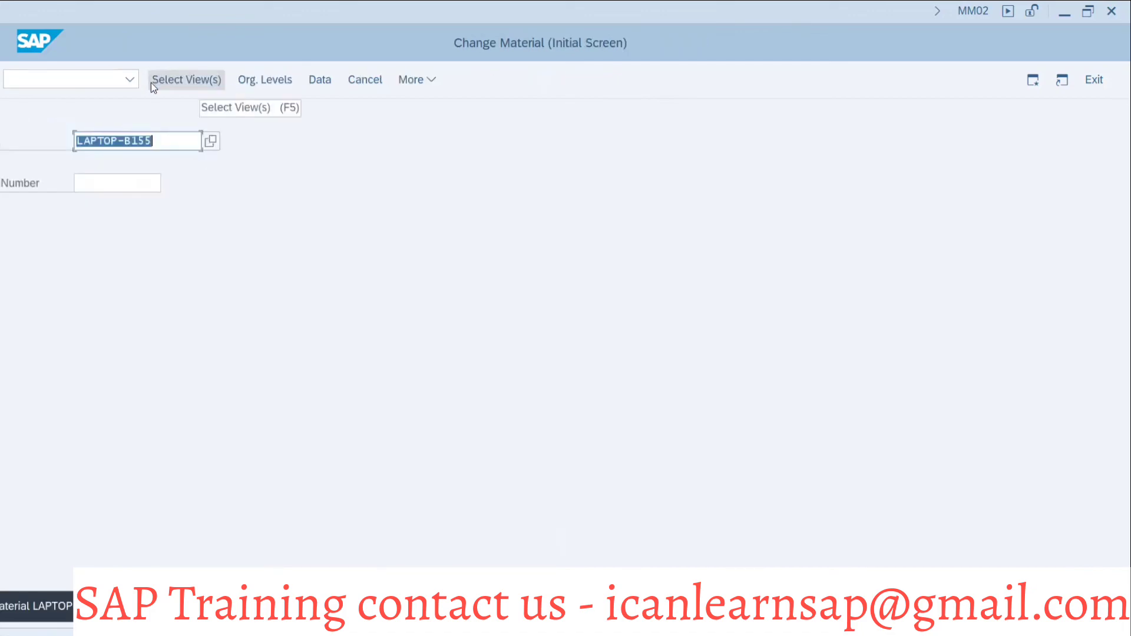
- Check the stock/requirements list of LAPTOP-B155 in the MD04 session, and dismiss the view selection in the material session
click(152, 80)
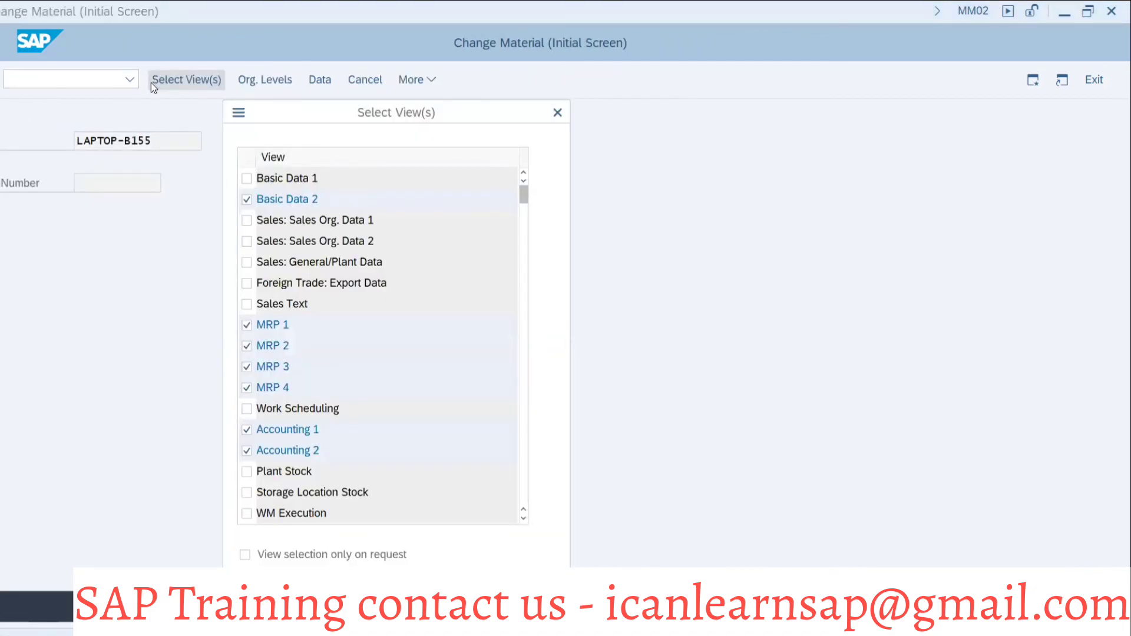
key(alt+Tab)
click(304, 80)
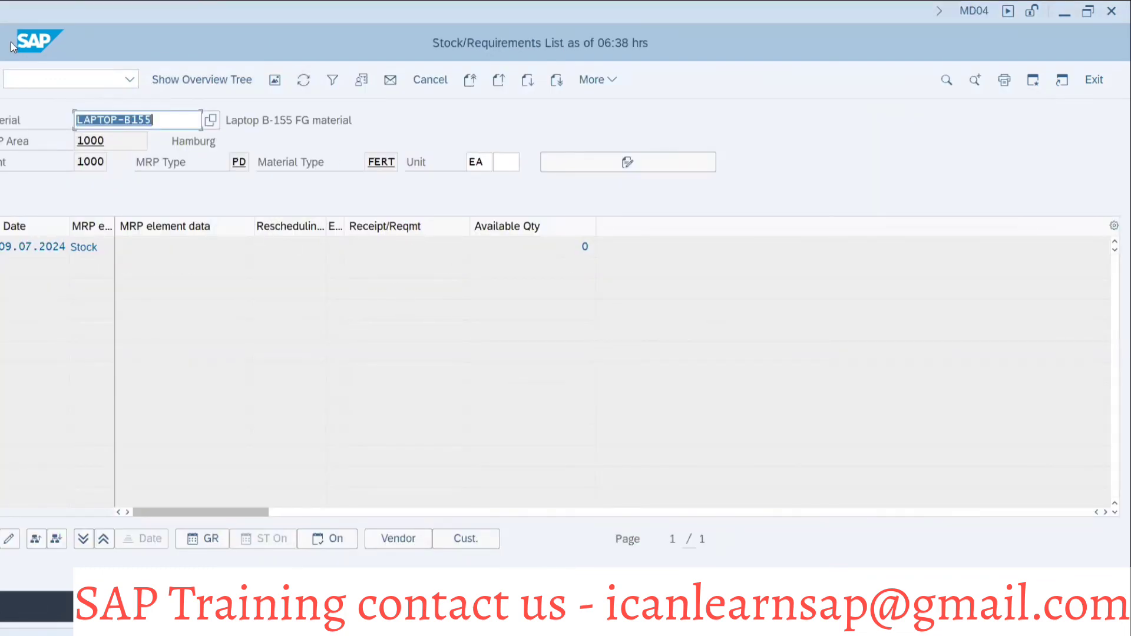
click(39, 77)
key(alt+Tab)
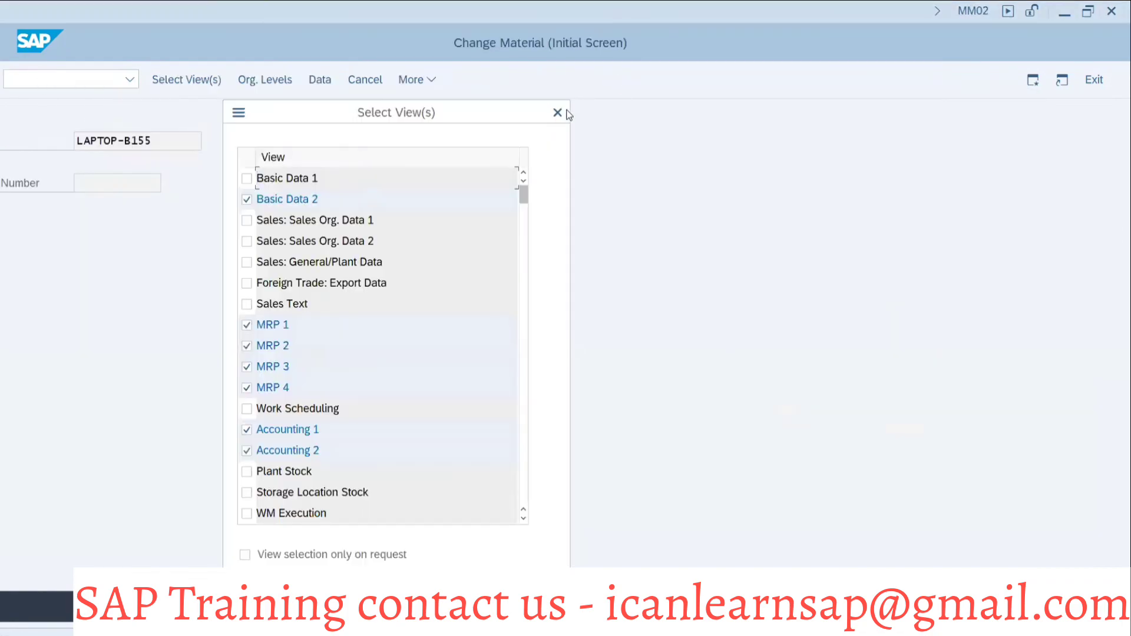
click(558, 113)
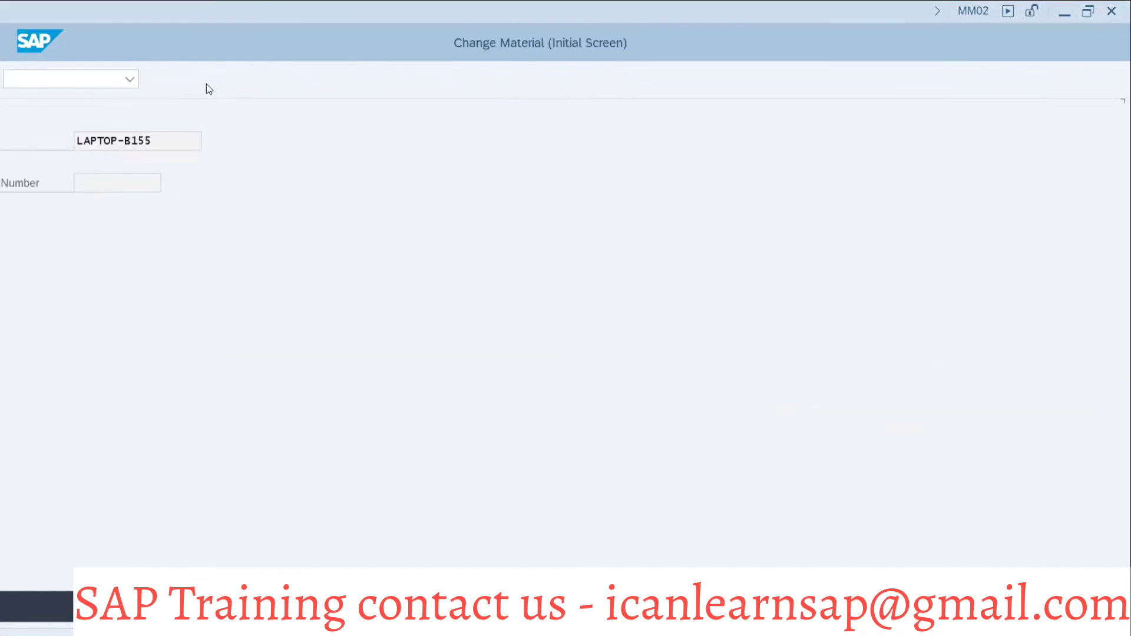
- Start creating planned independent requirements (MD61) for LAPTOP-B155 in plant 1000, version 00
click(103, 86)
text(/nm)
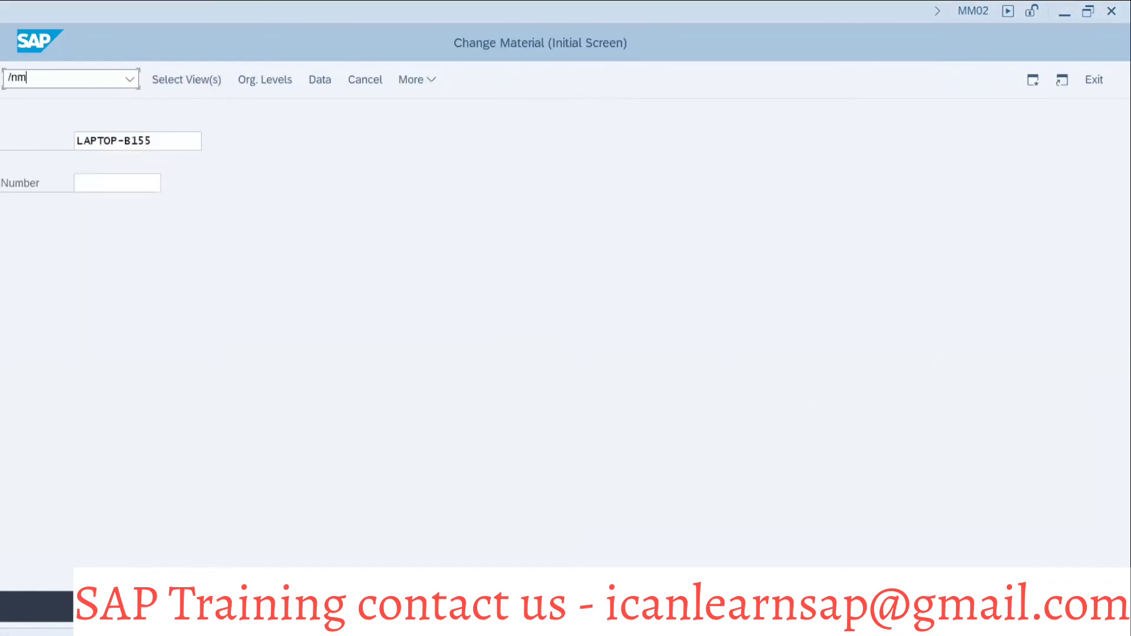
text(d61)
key(Return)
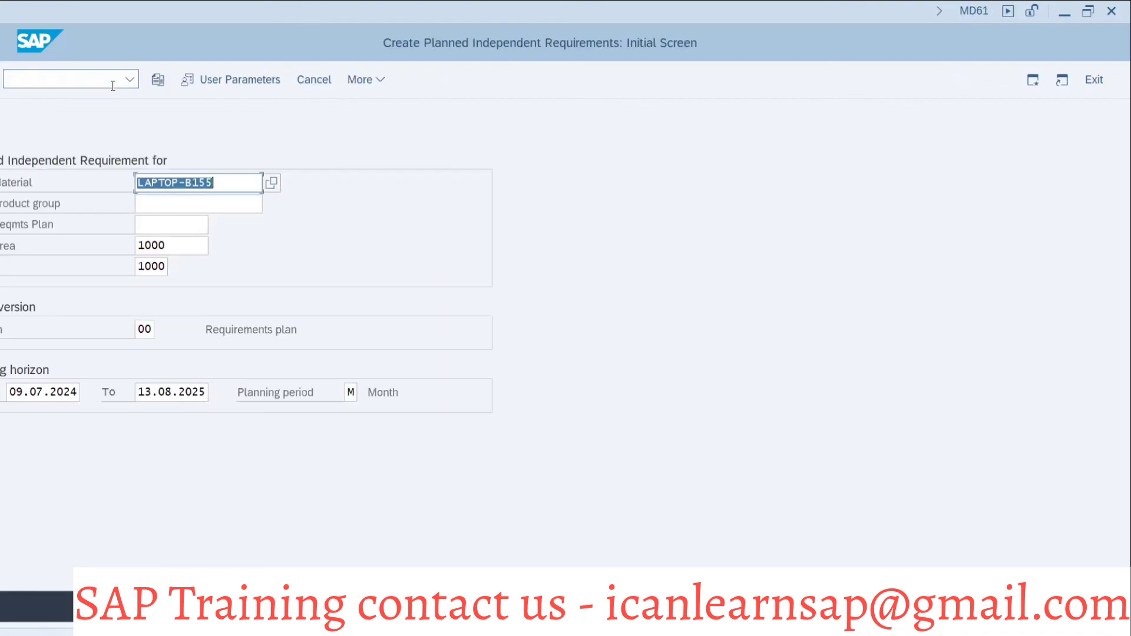
key(Return)
- Enter planned quantities of 5000 for July 2024 and 4000 for August 2024 for LAPTOP-B155 and save
click(230, 226)
text(1)
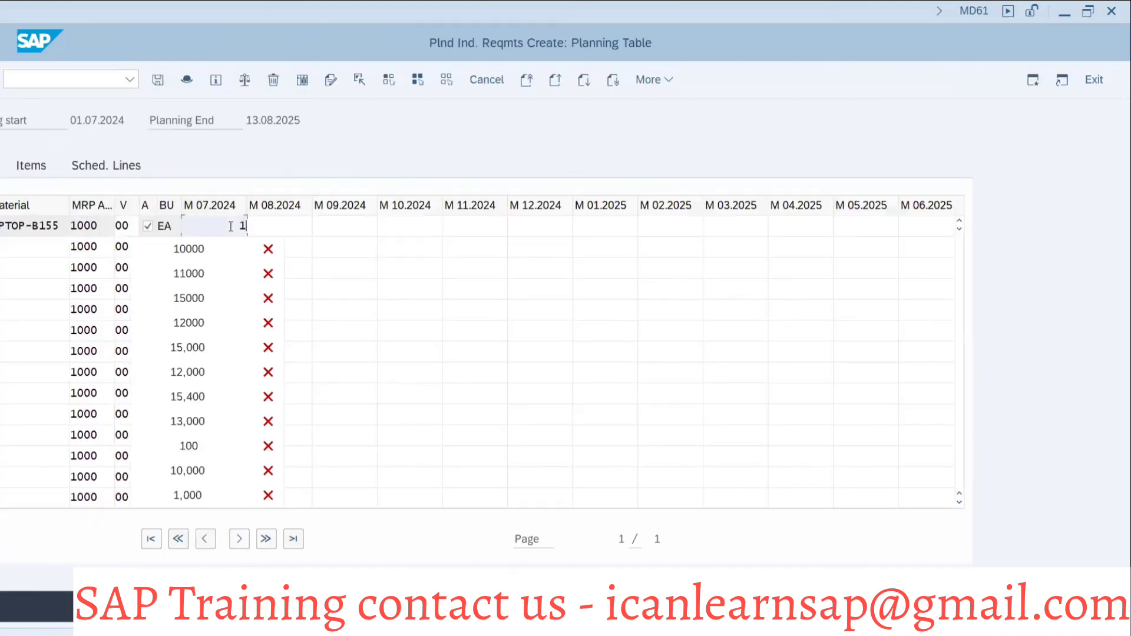
key(BackSpace)
text(5)
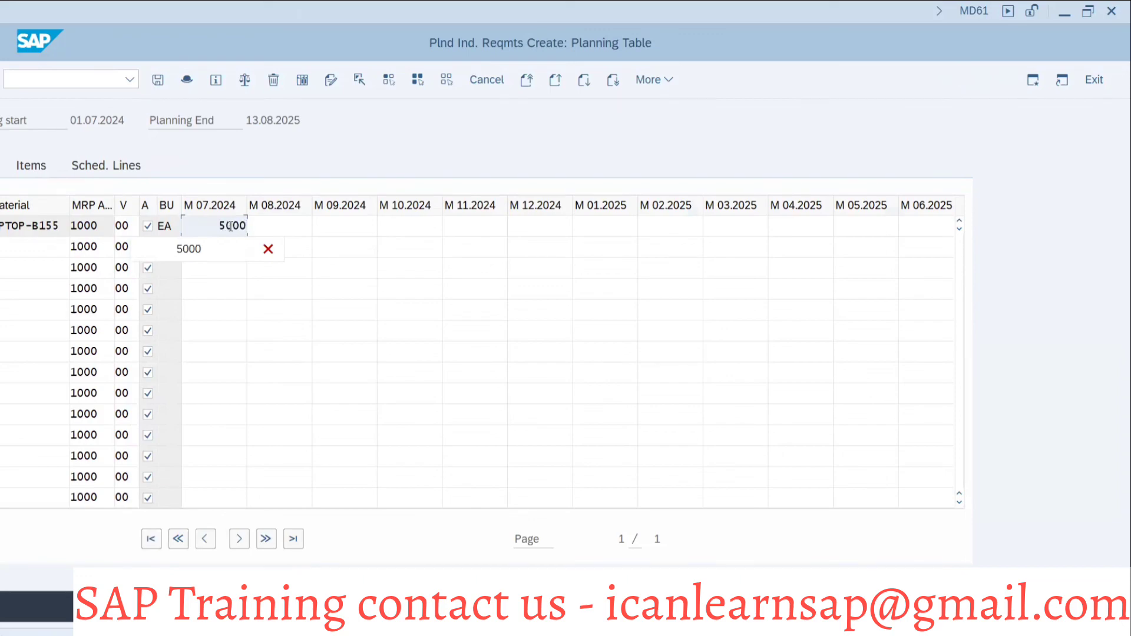
text(000)
click(284, 224)
text(400)
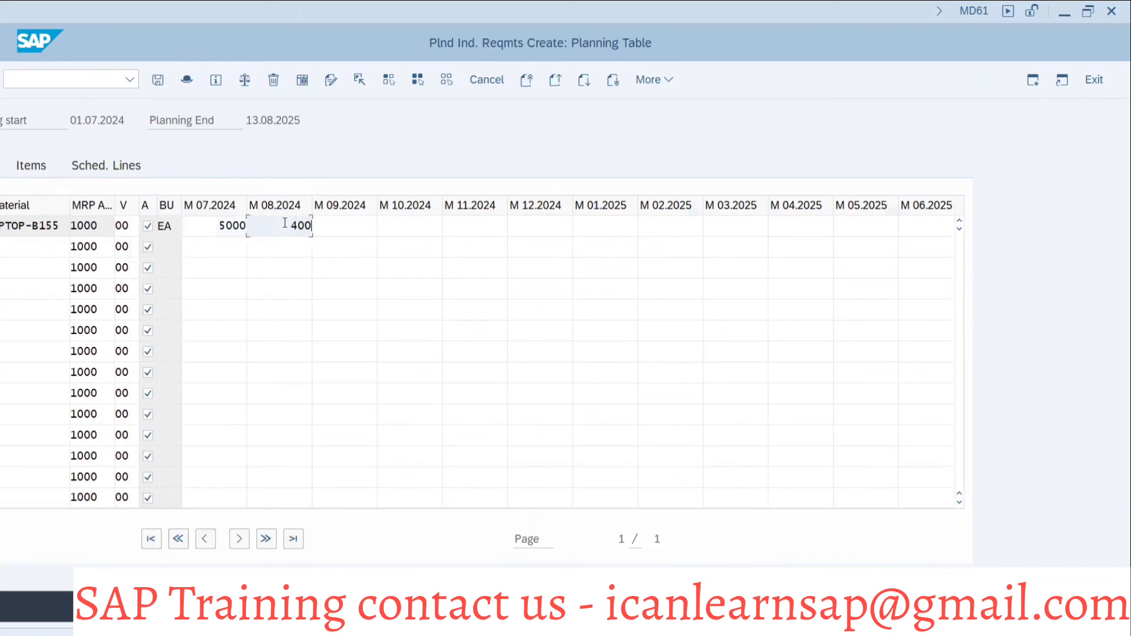
click(157, 79)
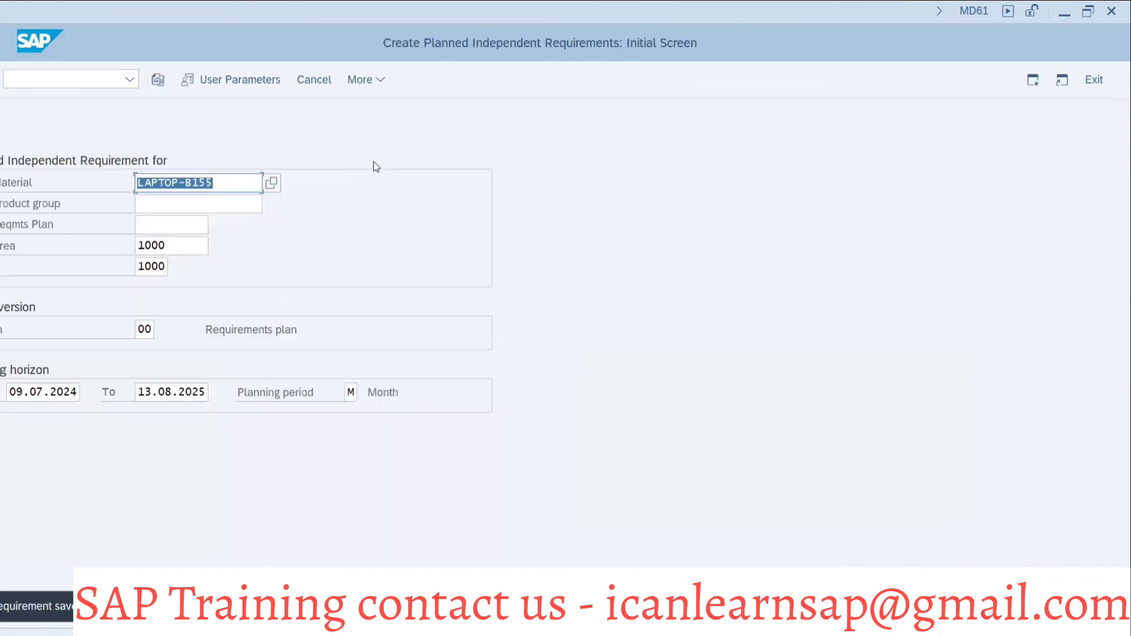
- Refresh the stock/requirements list of LAPTOP-B155 to check its planned independent requirements
key(alt+Tab)
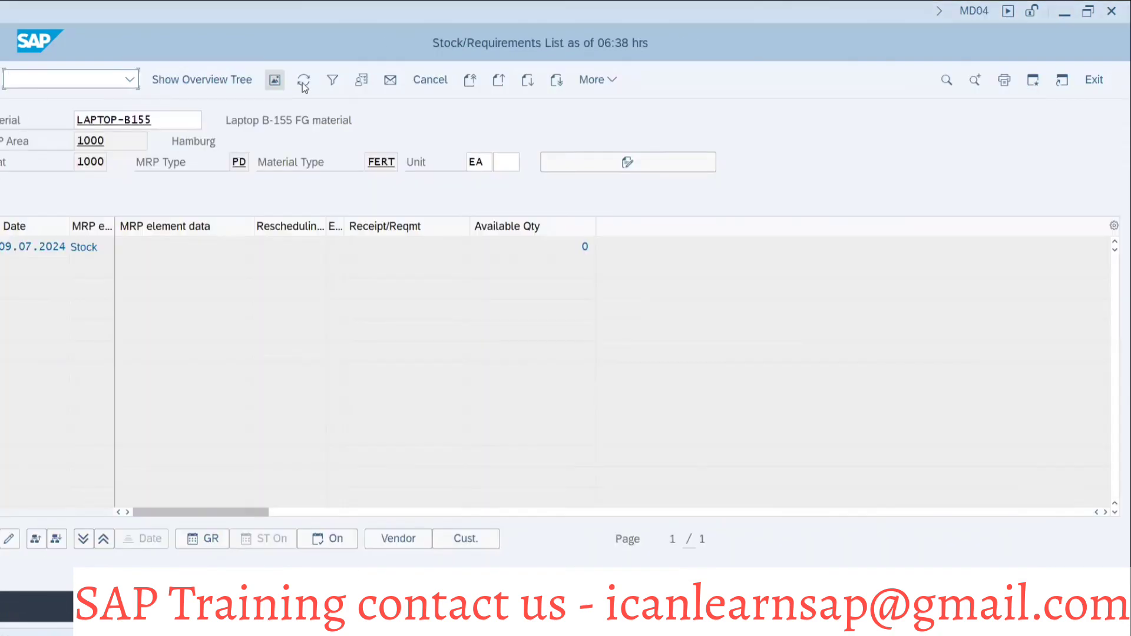
click(304, 79)
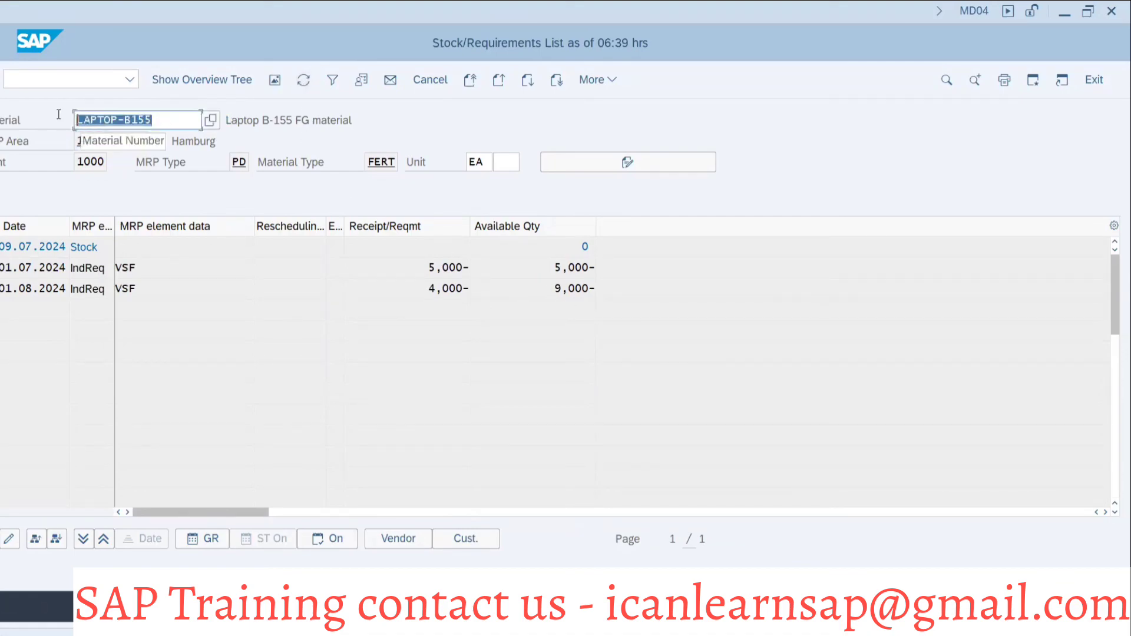
click(159, 120)
- In the MD61 session, start a new sales order (VA01) of order type OR
key(alt+Tab)
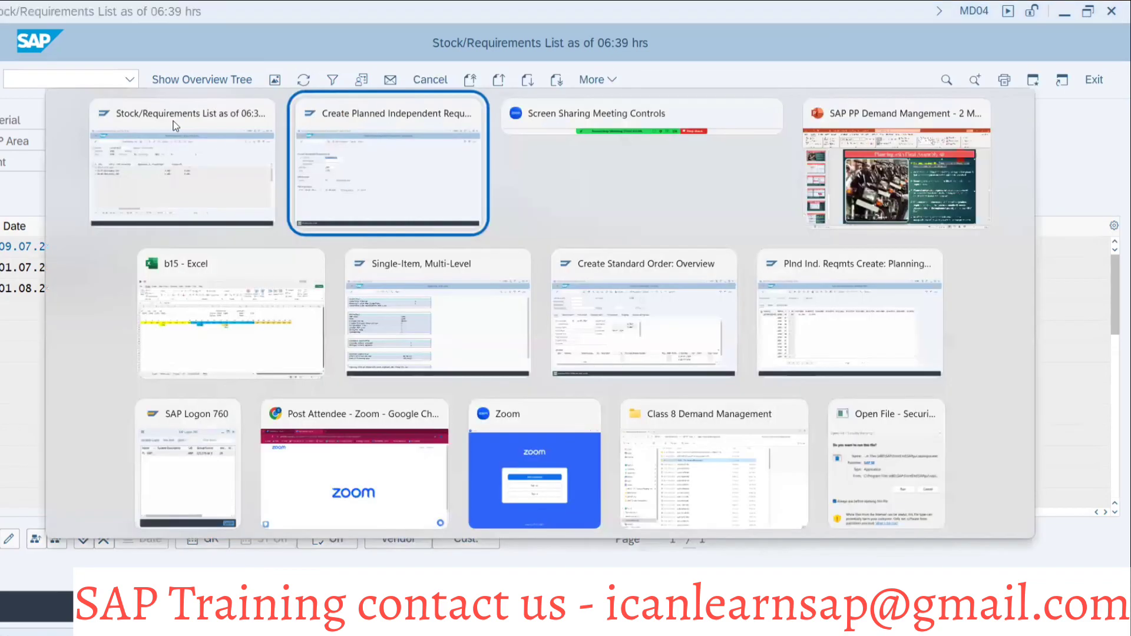
key(ctrl+slash)
text(/nv)
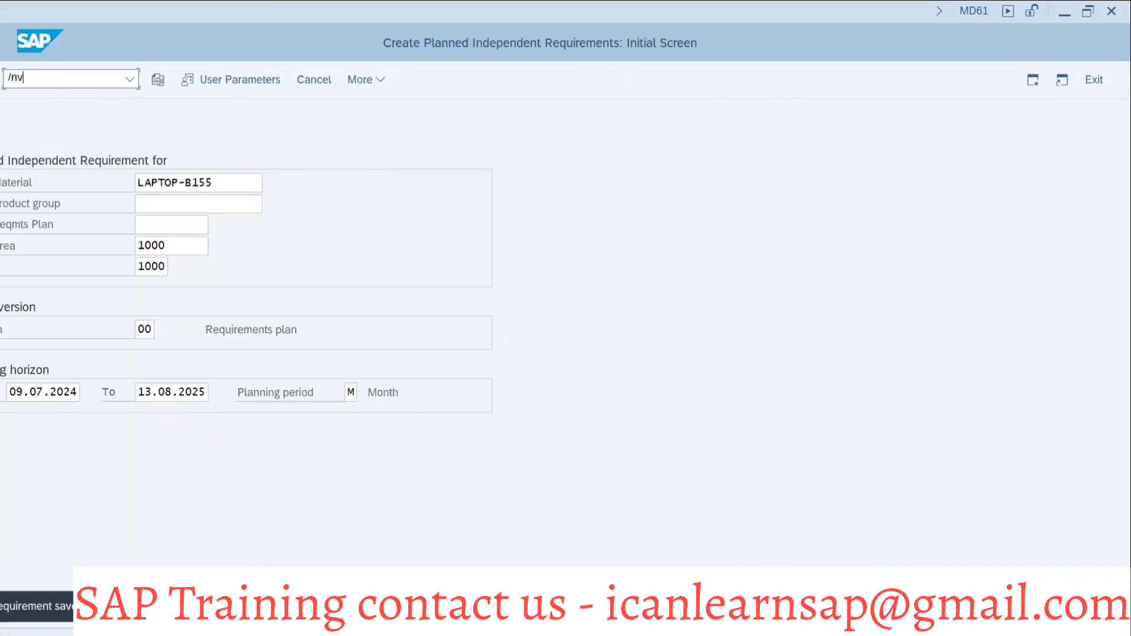
text(a01)
key(Return)
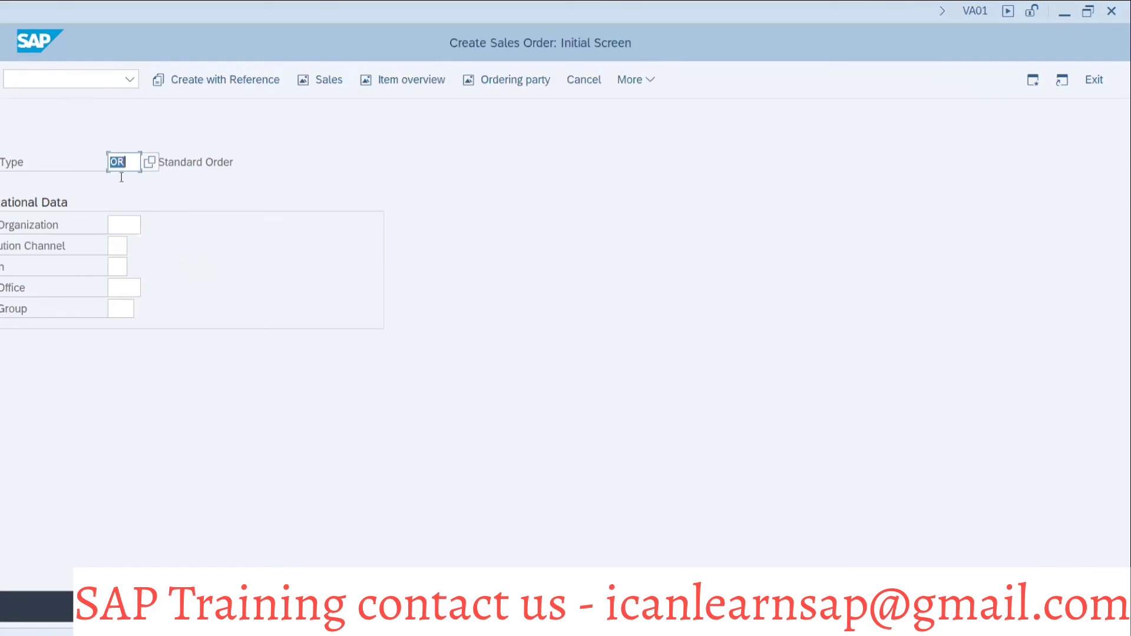
key(Return)
- Enter the customer number as sold-to and ship-to party and MTS -40 as the customer reference
click(108, 147)
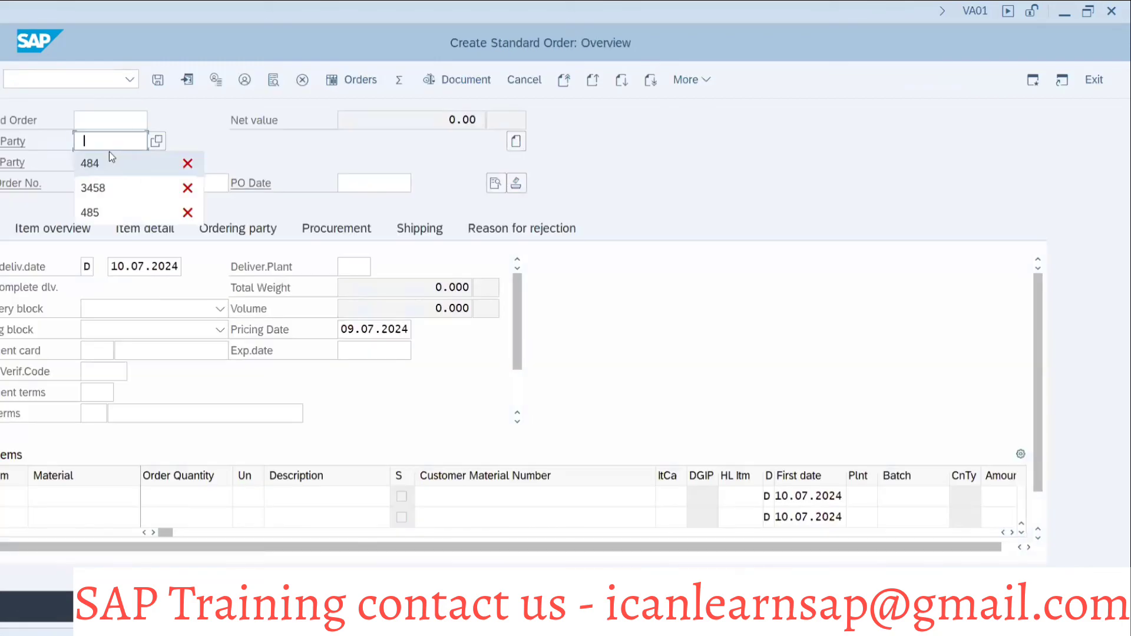
click(107, 164)
click(106, 164)
click(111, 183)
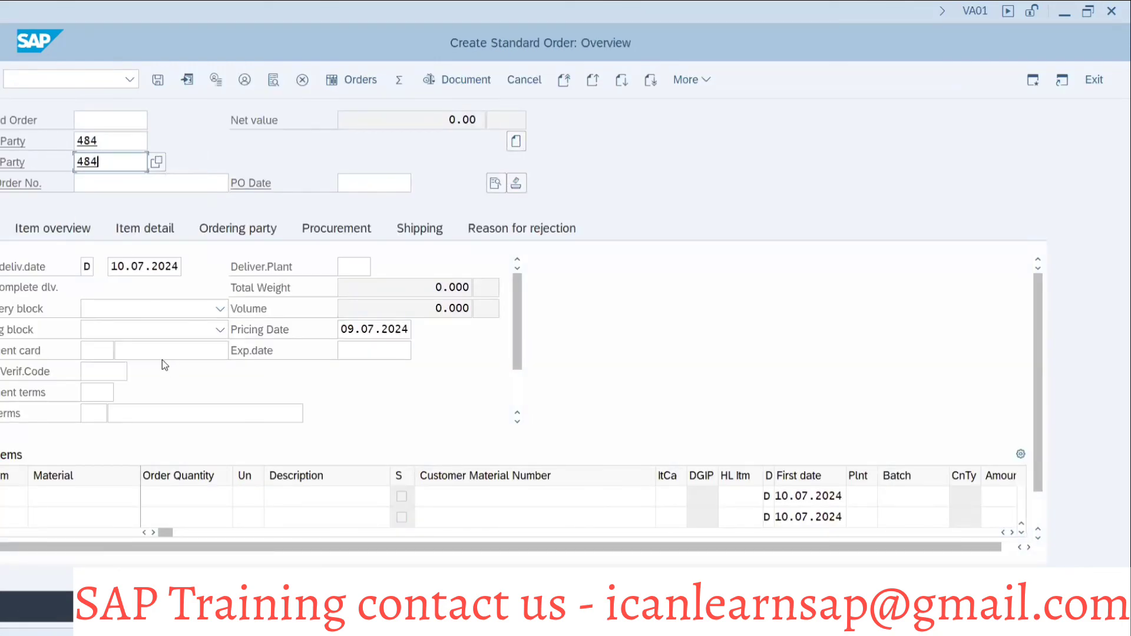
click(111, 184)
click(111, 207)
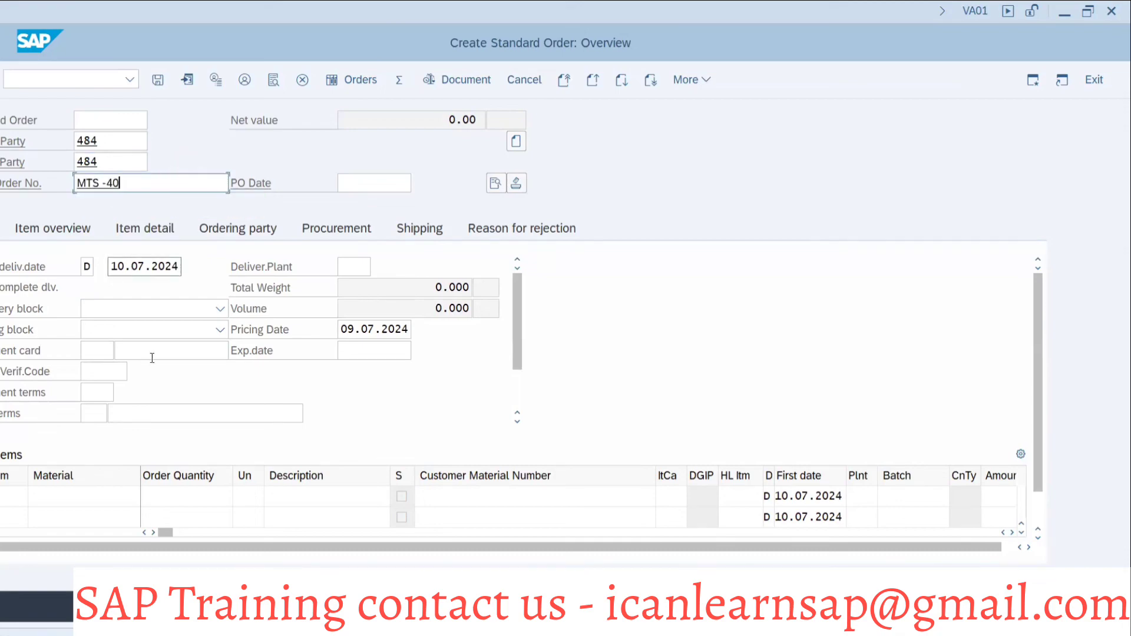
- Enter LAPTOP-B155 as the material of the first order item
click(119, 490)
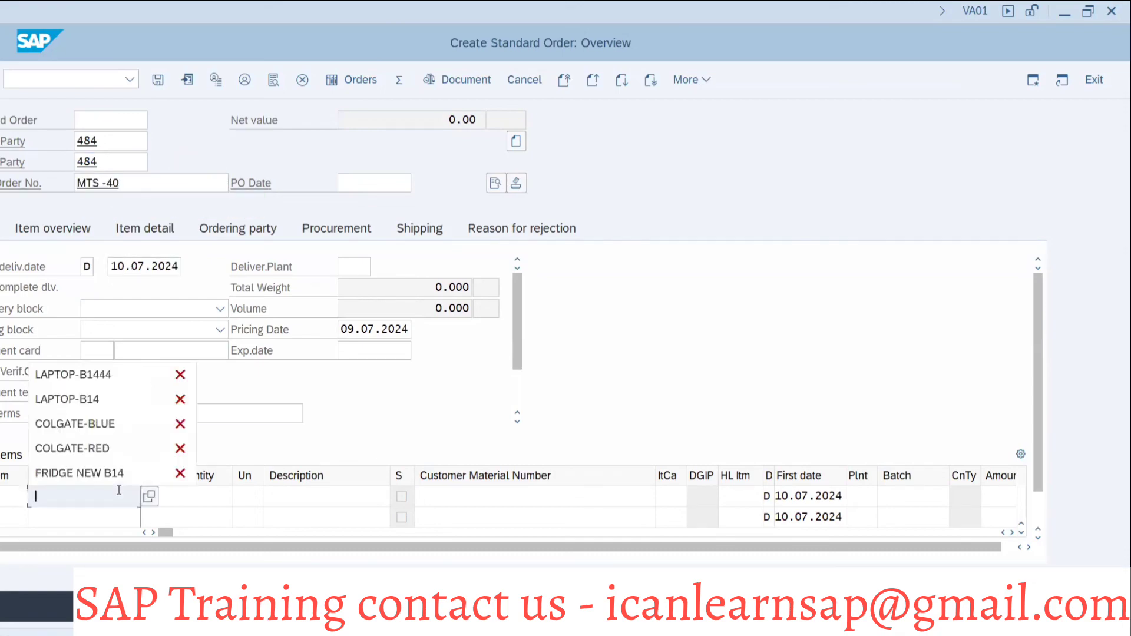
click(98, 376)
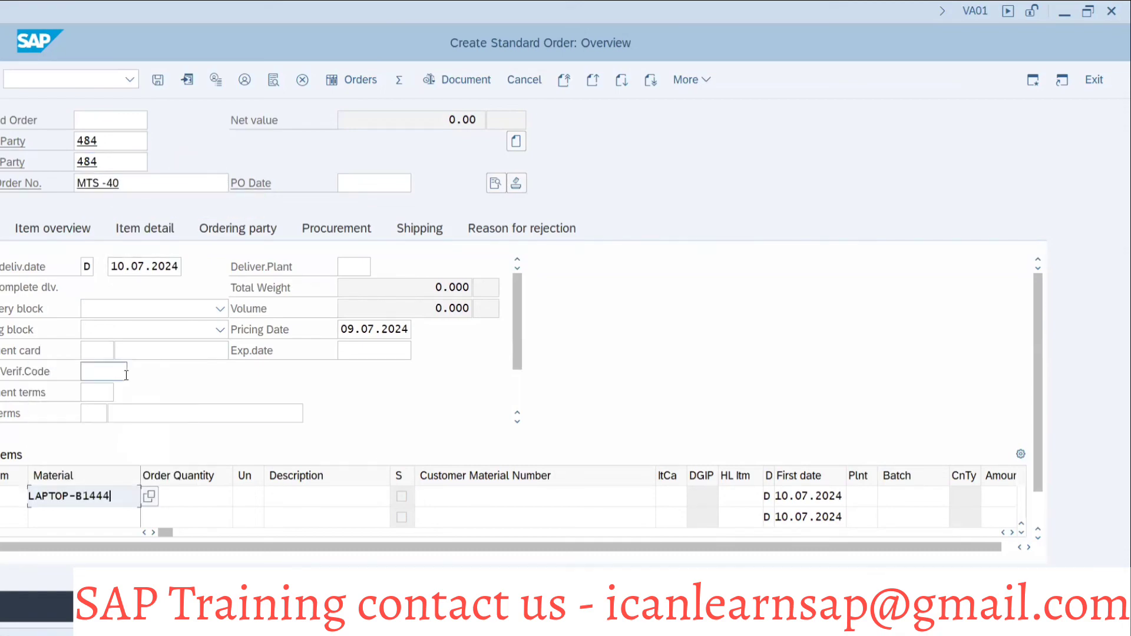
key(BackSpace)
key(BackSpace)
key(BackSpace)
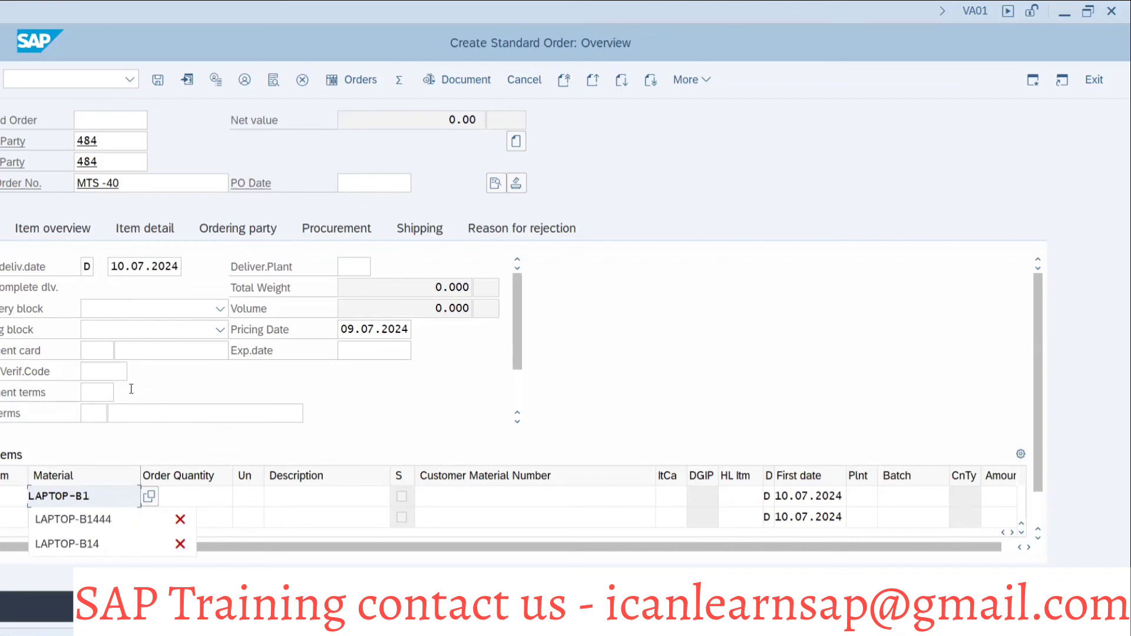
text(55)
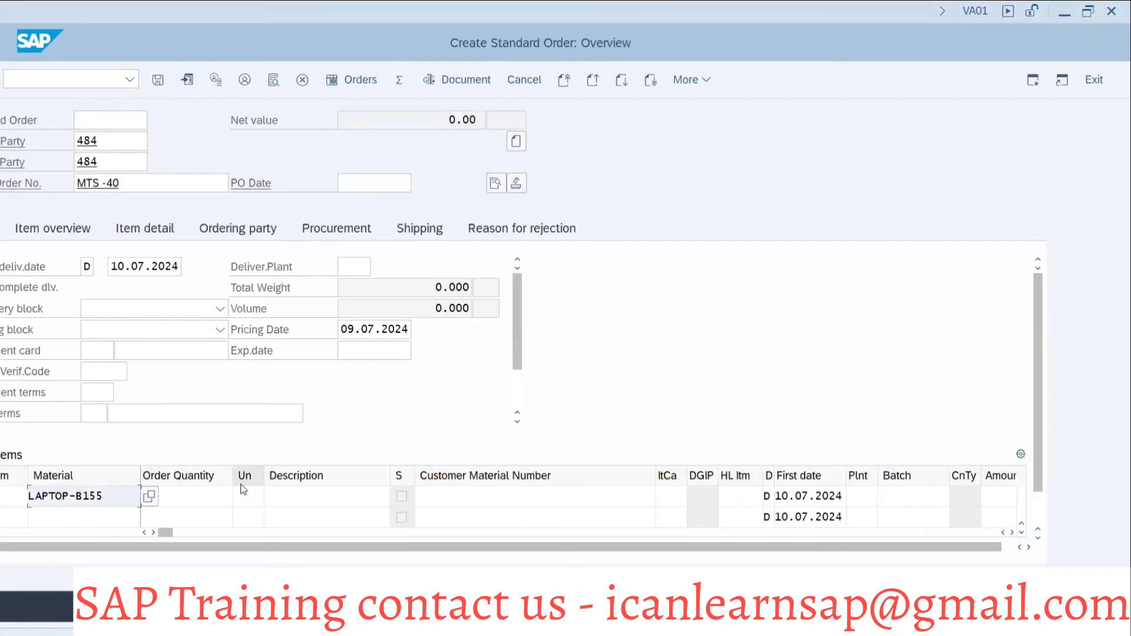
- Set the LAPTOP-B155 item's order quantity to 3000 and its plant to 1000
click(226, 496)
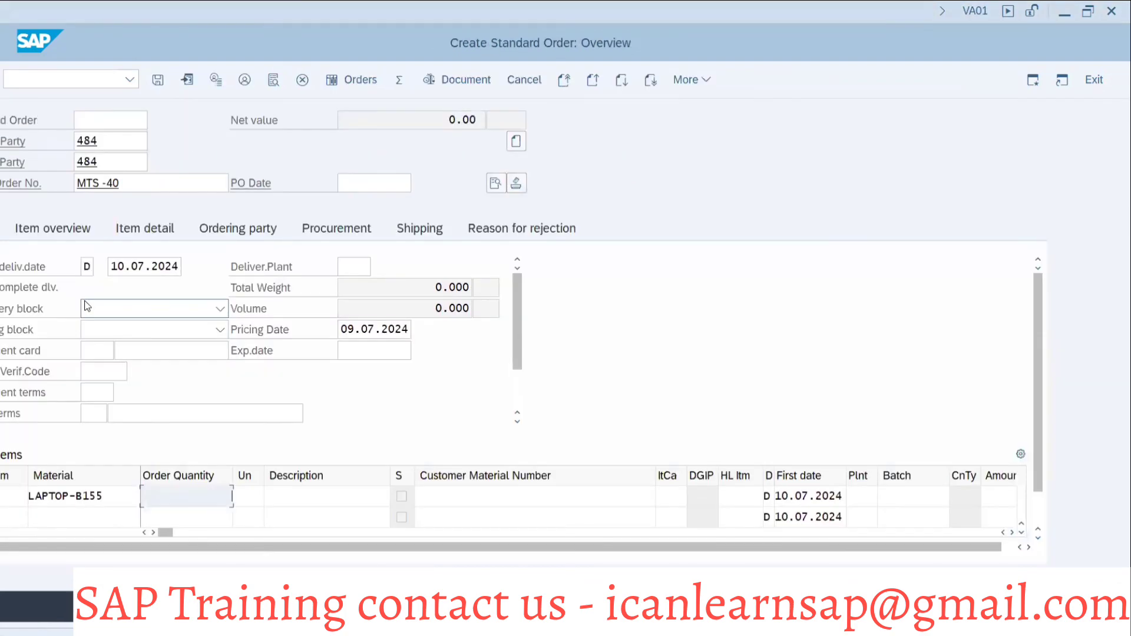
text(3000)
click(859, 496)
text(1000)
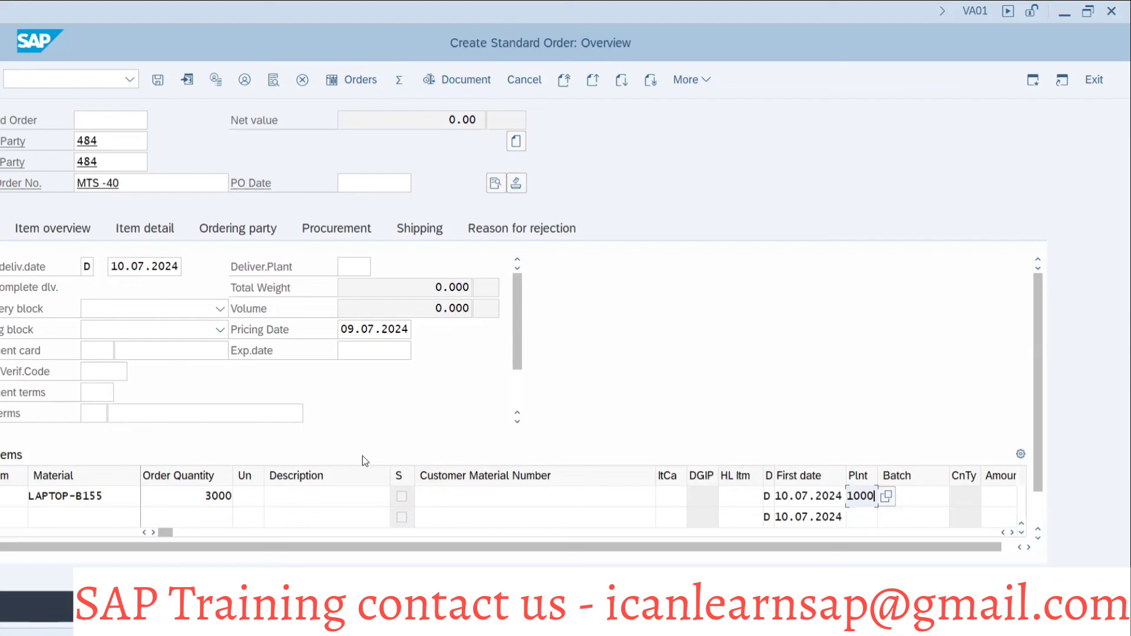
- Change the LAPTOP-B155 order quantity to 6000, confirm the entries and choose the customer's sales area
click(204, 499)
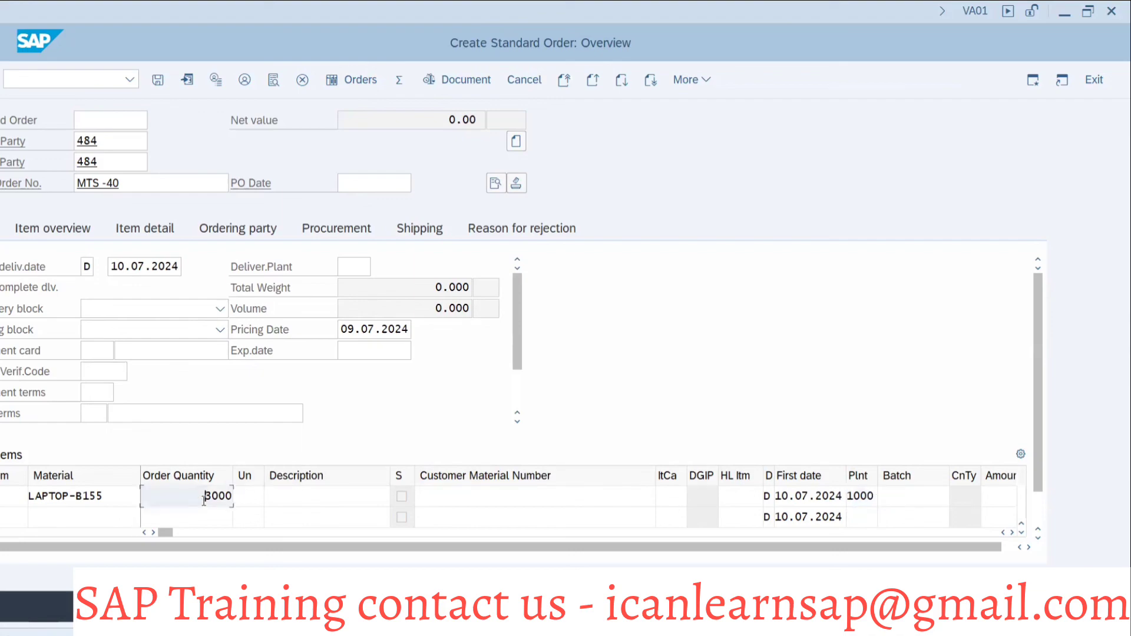
key(Delete)
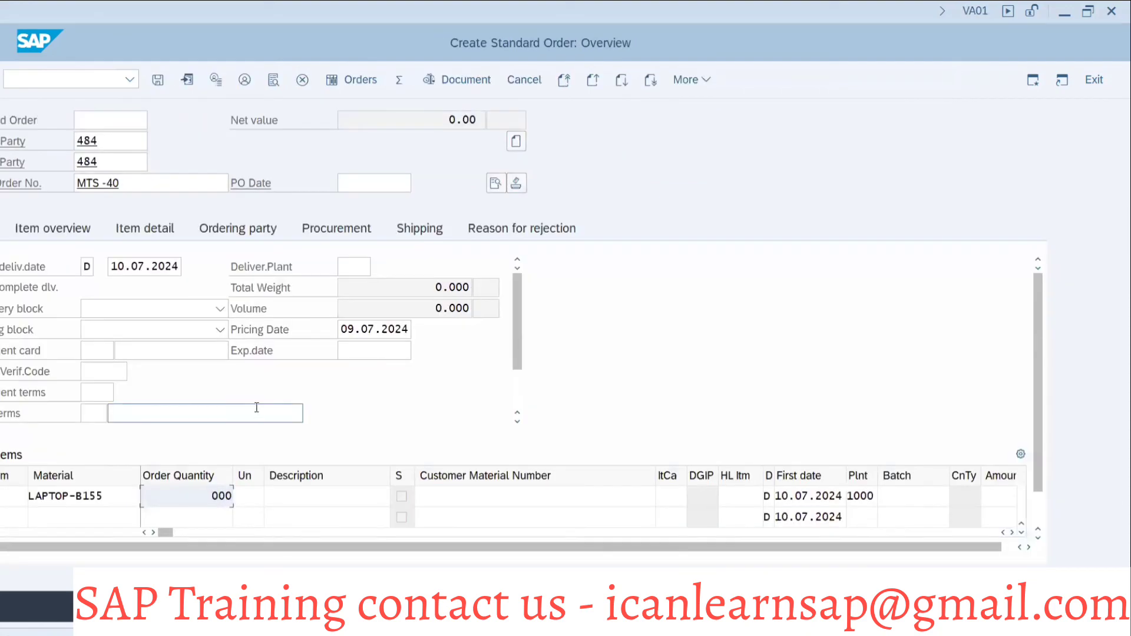
text(6000)
key(Return)
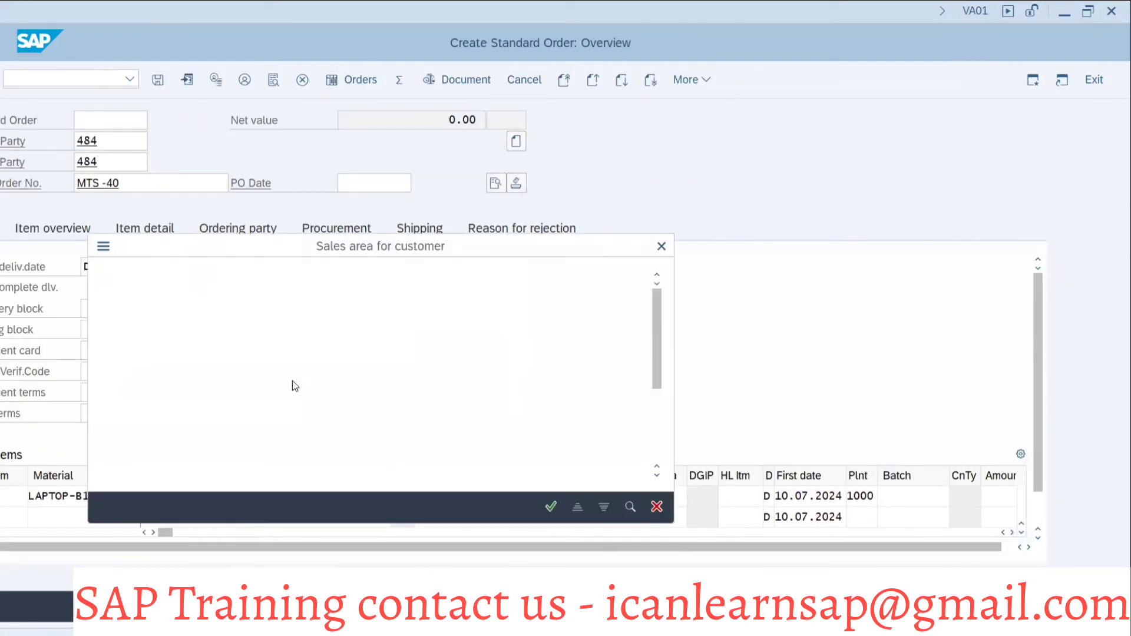
double_click(135, 326)
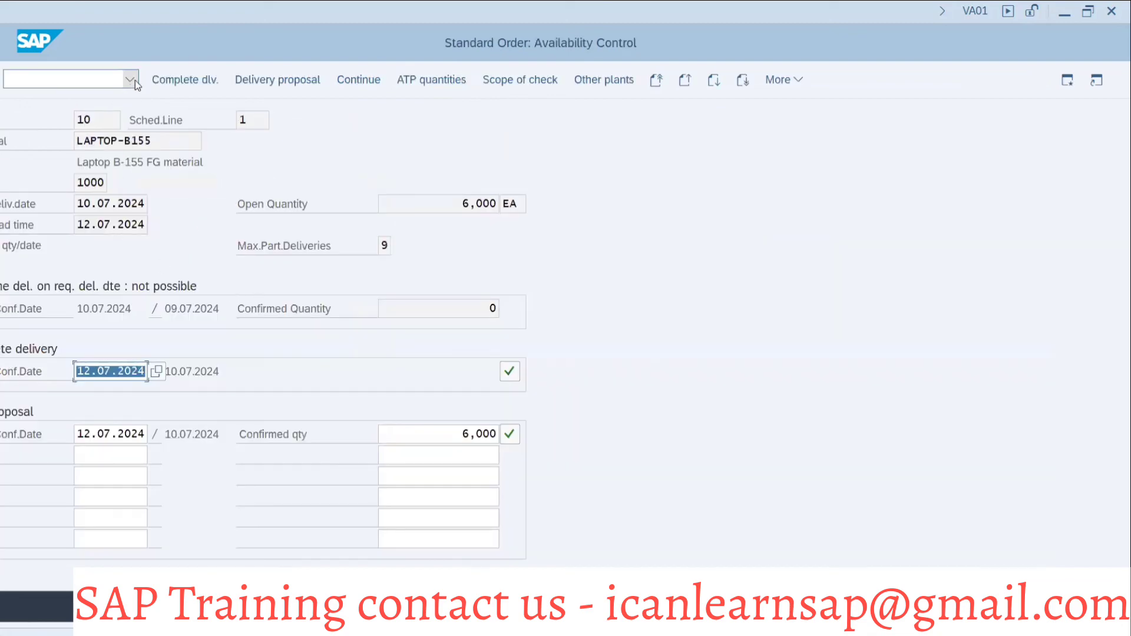
- Accept the complete delivery proposal, start saving the order and open the missing pricing data of the LAPTOP-B155 item for completion
click(173, 83)
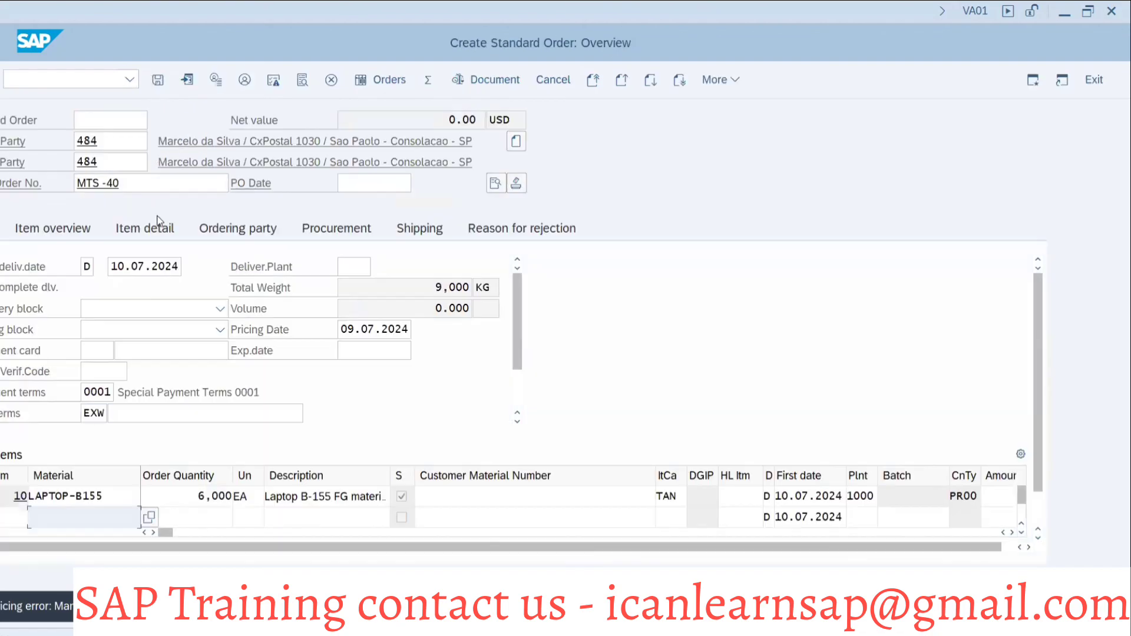
click(158, 80)
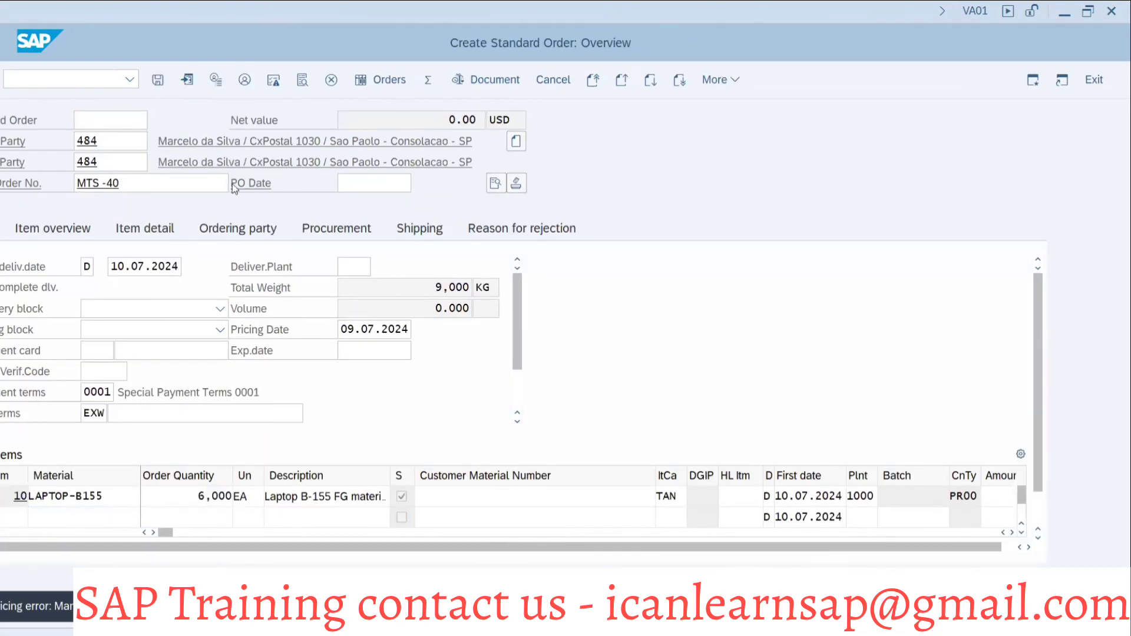
click(348, 356)
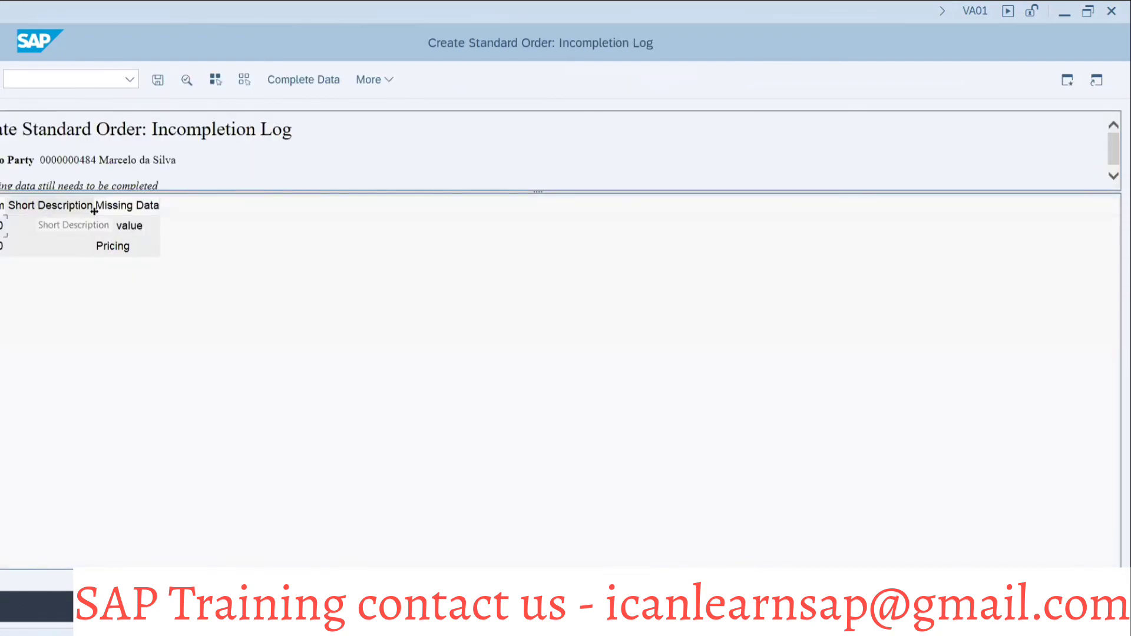
double_click(115, 229)
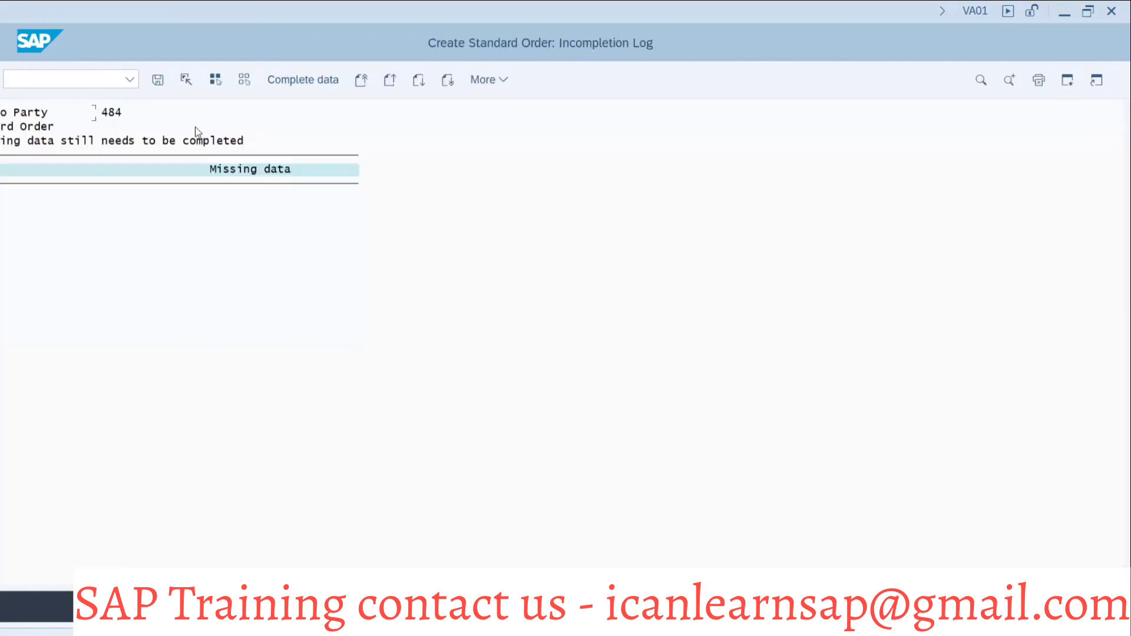
click(309, 79)
- Set the RC00 quantity discount to 100 USD and add condition type PI01 with an amount of 100
click(224, 325)
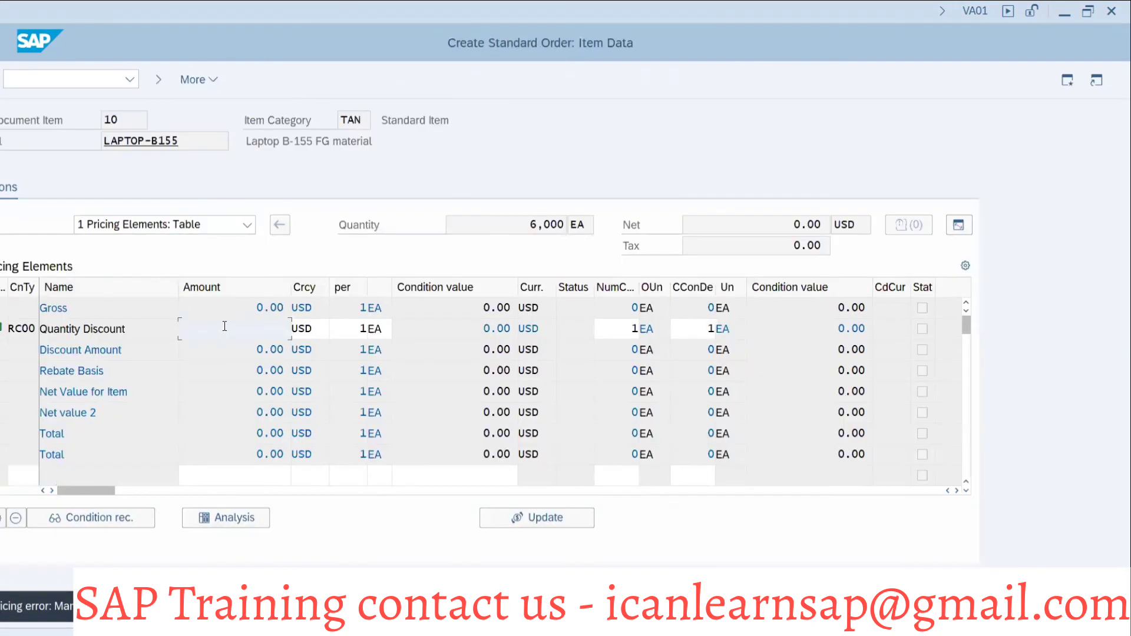
click(239, 351)
click(22, 475)
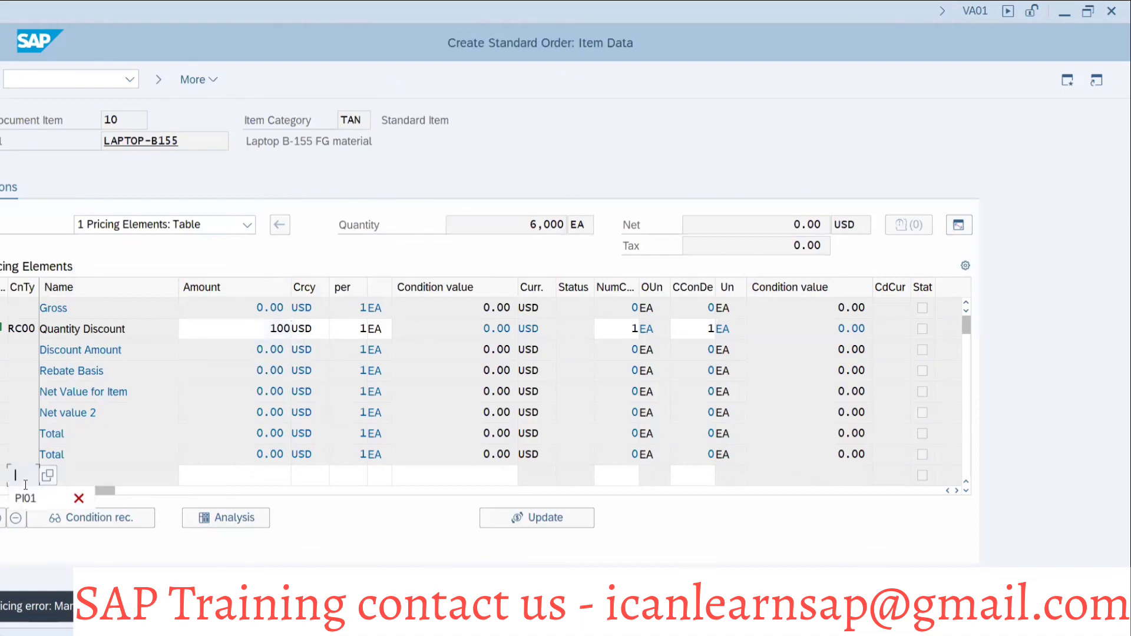
click(25, 494)
click(201, 475)
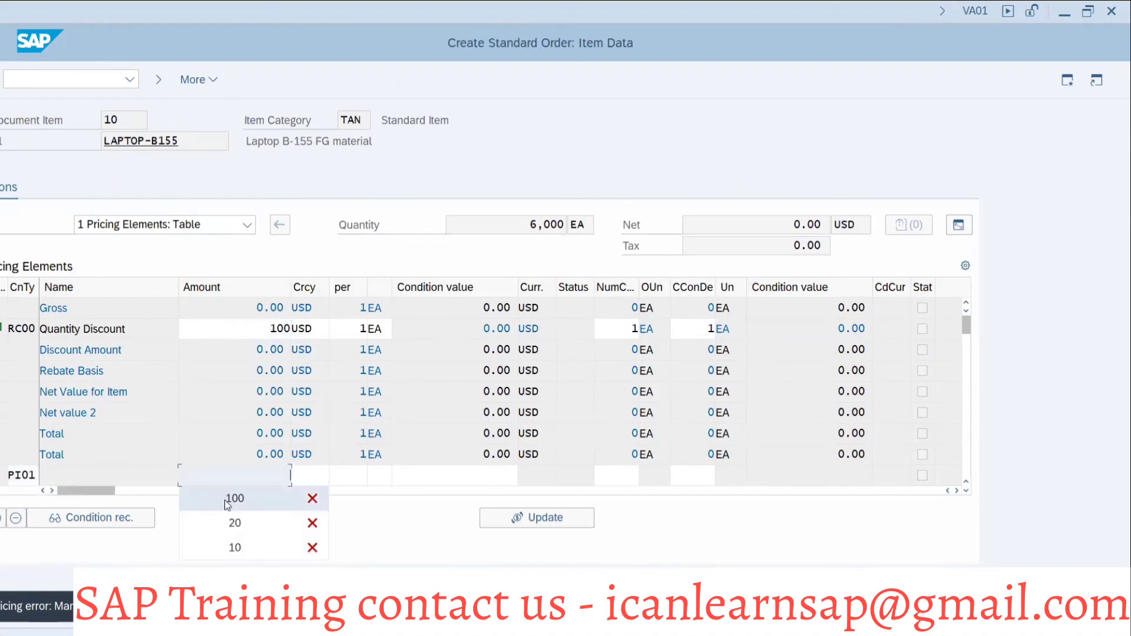
click(230, 497)
key(Return)
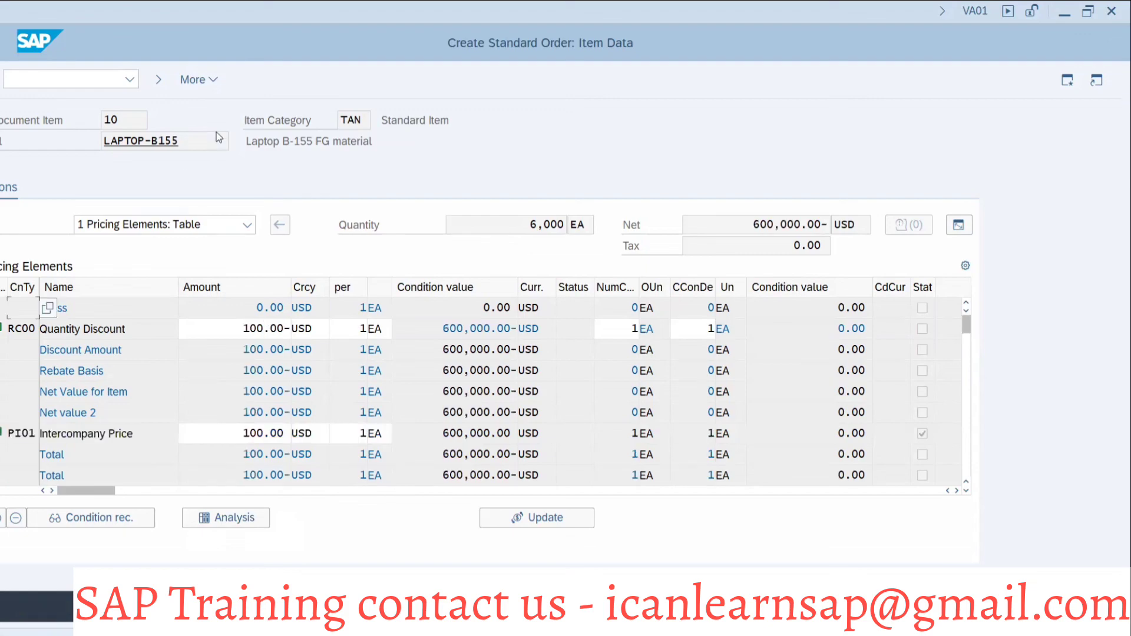
- Finish the item's pricing data and save the standard order
click(203, 83)
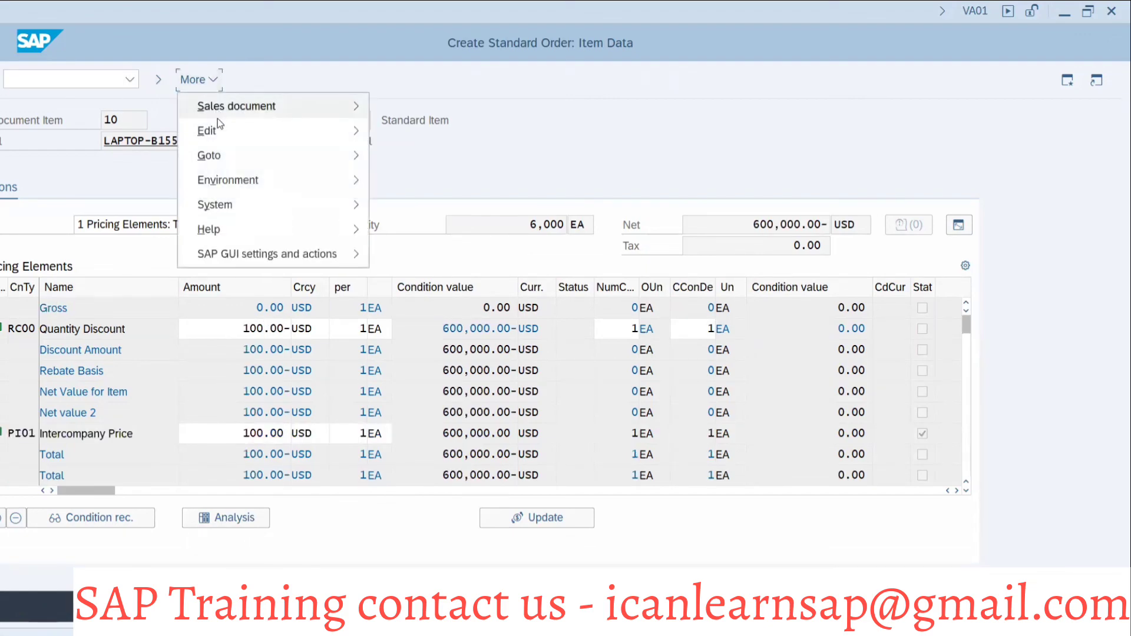
mouse_move(258, 112)
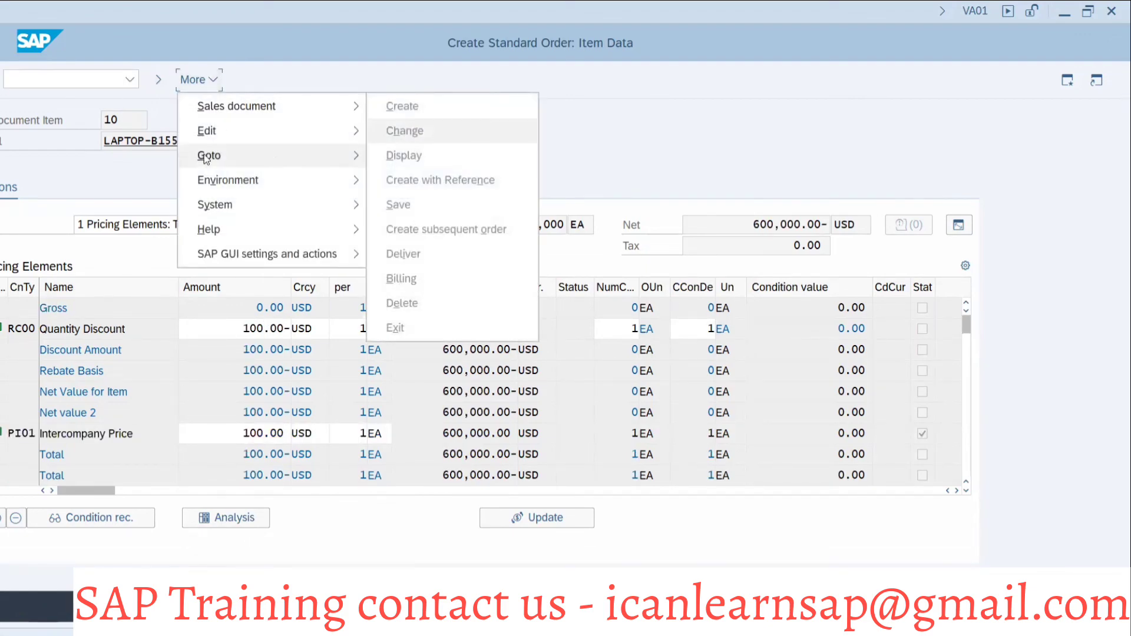
mouse_move(265, 131)
click(403, 130)
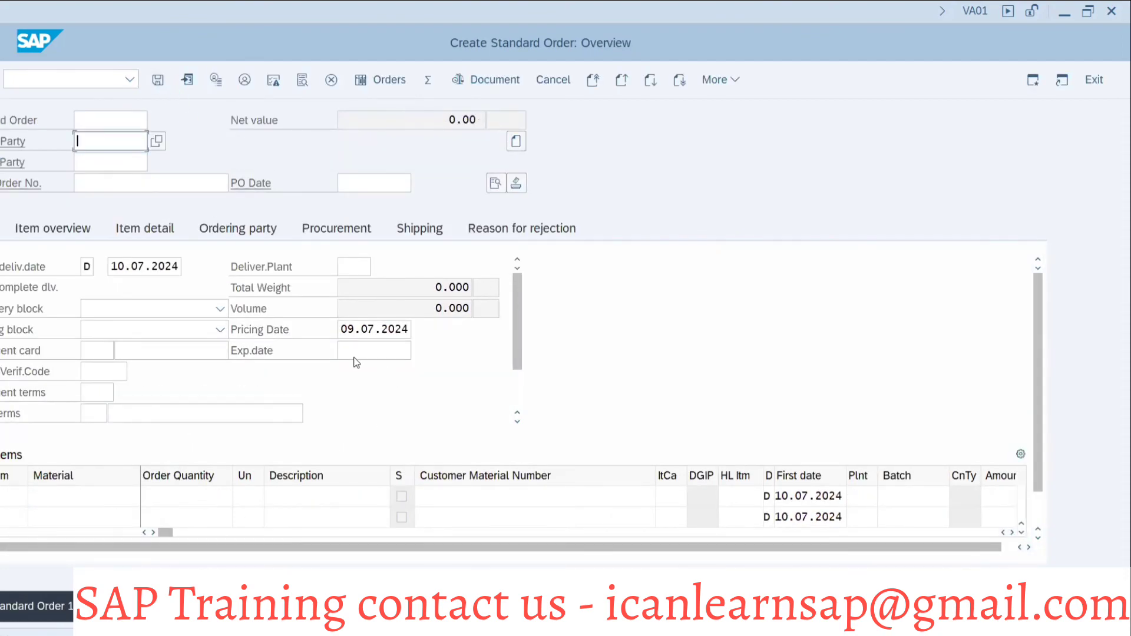
- Refresh the MD04 stock/requirements list for LAPTOP-B155 and check how the sales order consumes the planned independent requirements
key(alt+Tab)
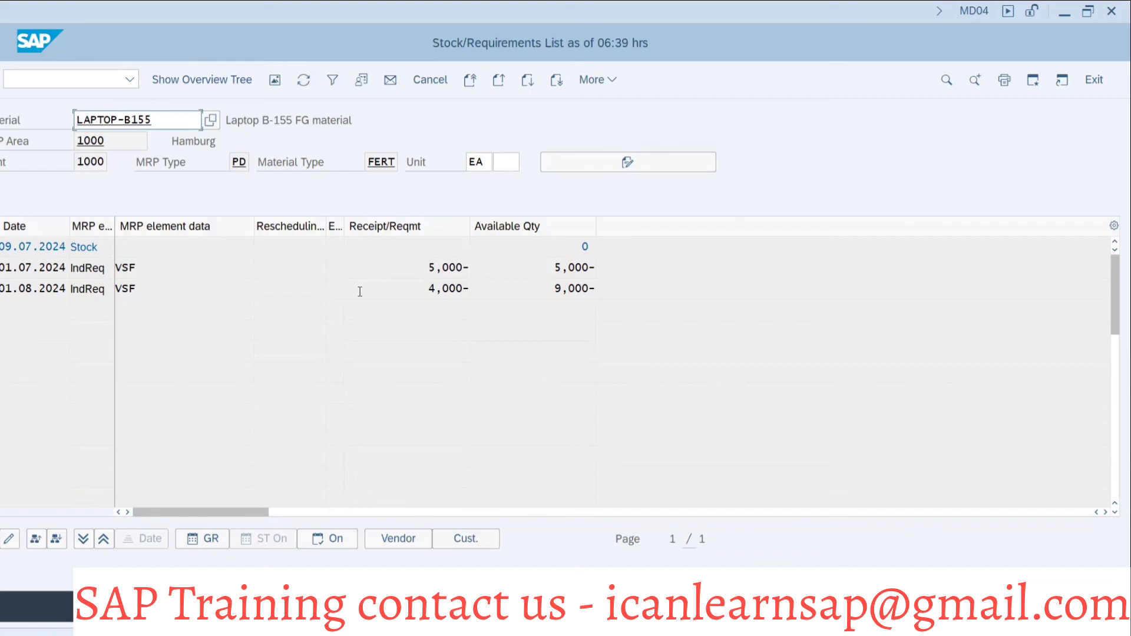
click(304, 80)
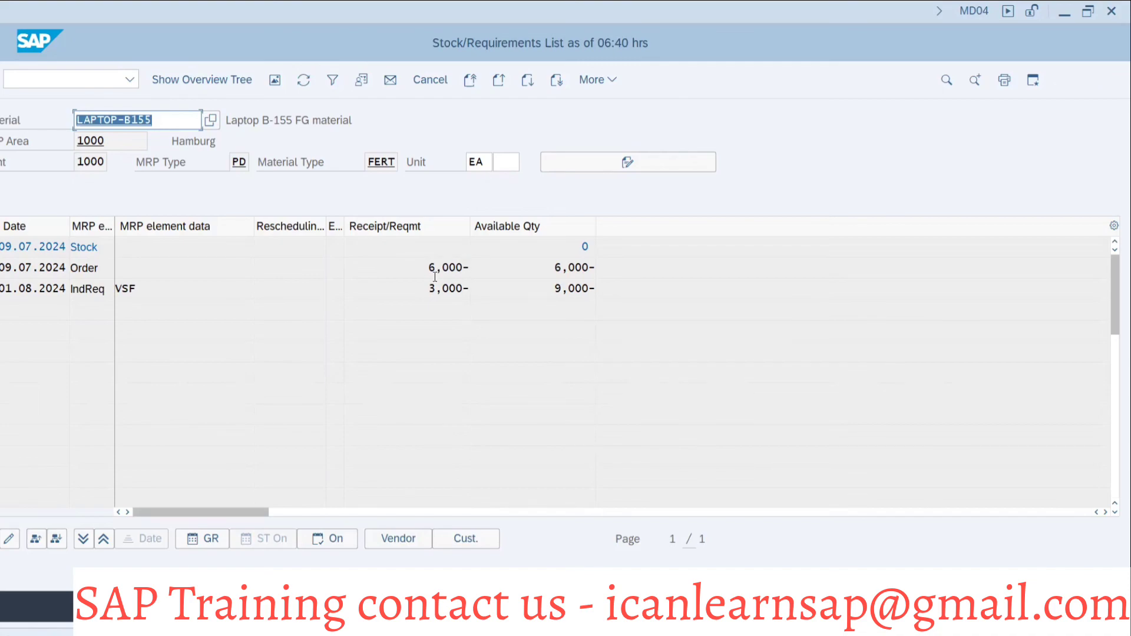
key(alt+Tab)
key(alt+Tab)
- Display material LAPTOP-B155 for plant 1000 in MM03 and check the strategy group and consumption settings in its MRP 3 view
click(50, 81)
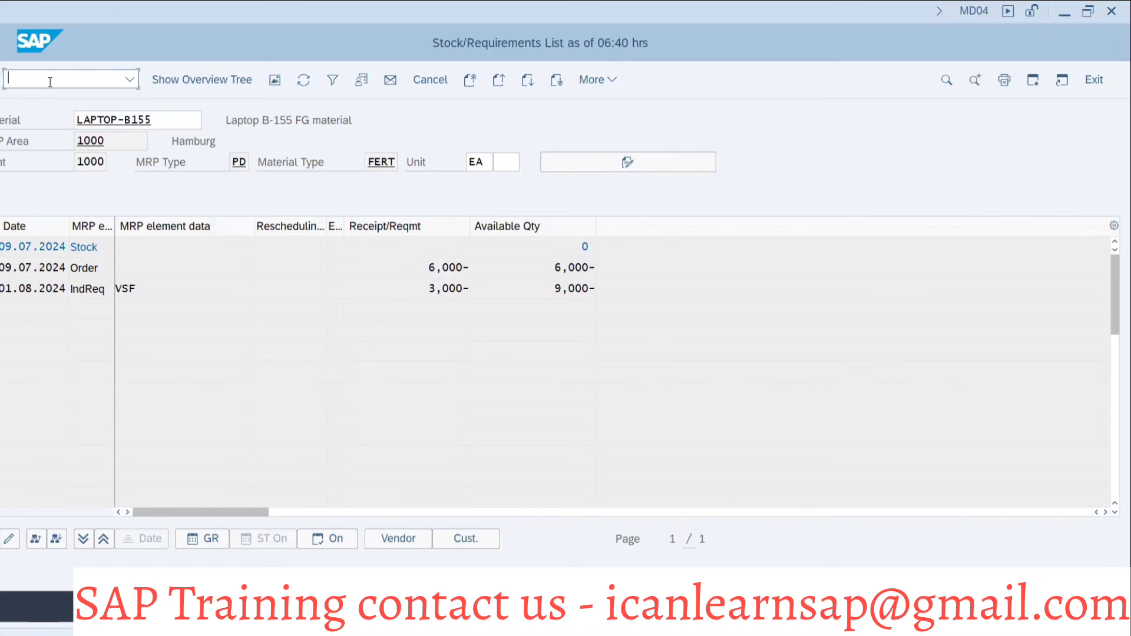
key(Tab)
click(211, 119)
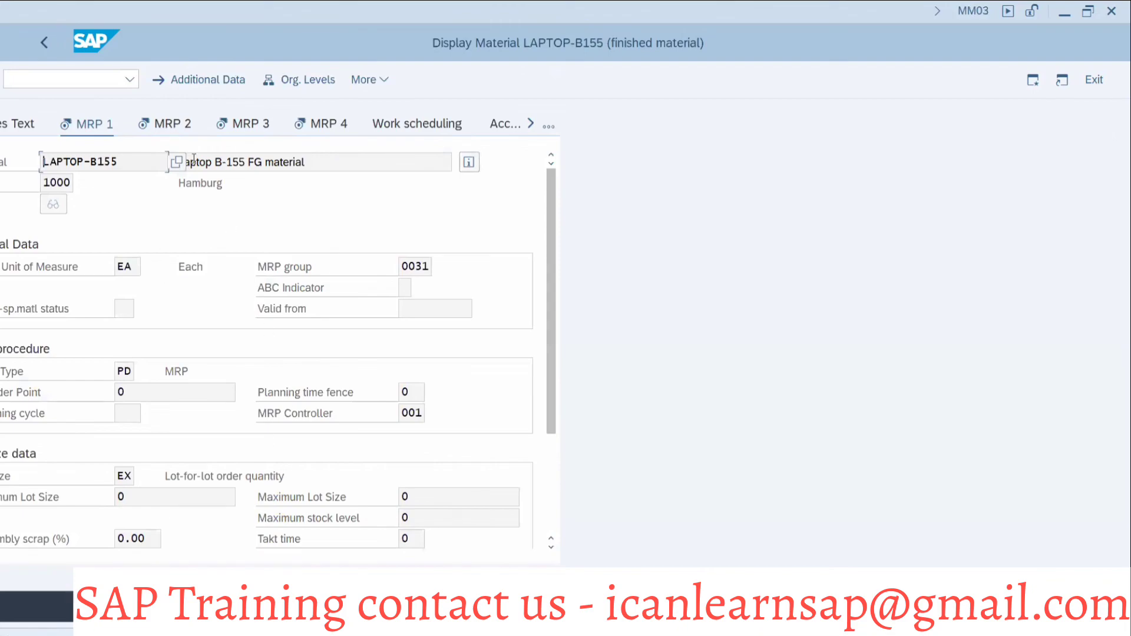
click(246, 125)
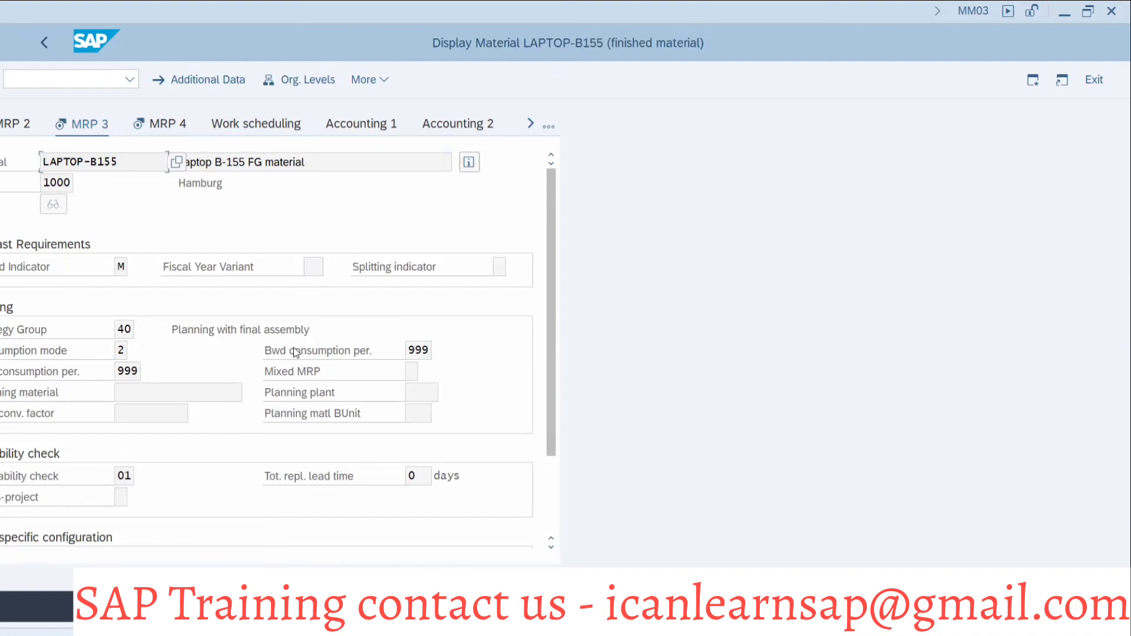
key(alt+Tab)
key(alt+Tab)
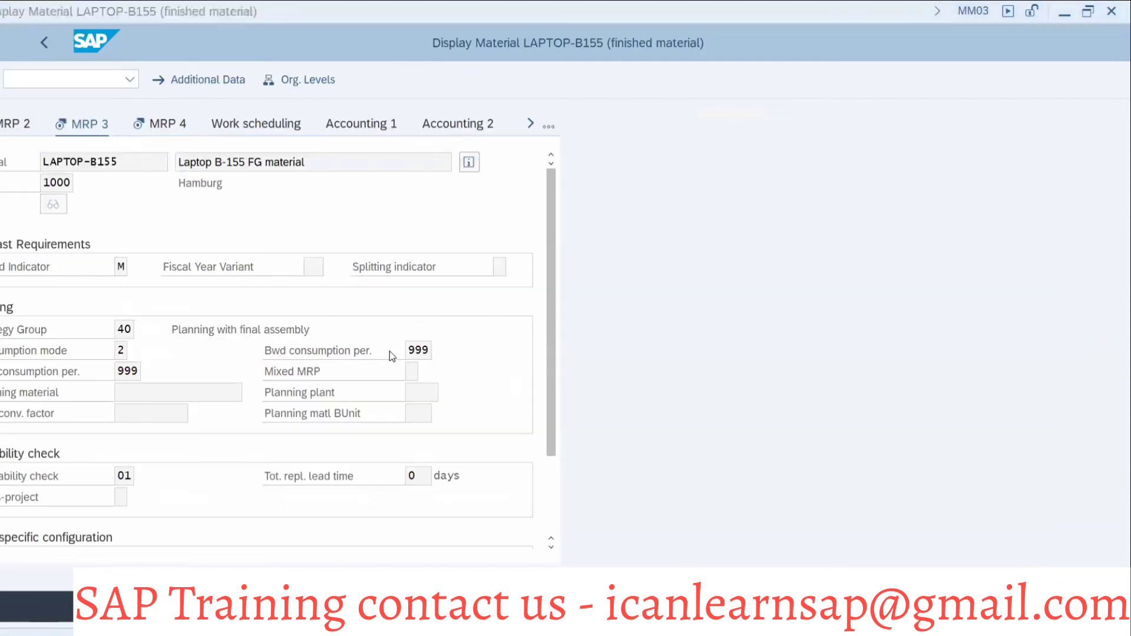
key(alt+Tab)
key(alt+Tab)
key(Tab)
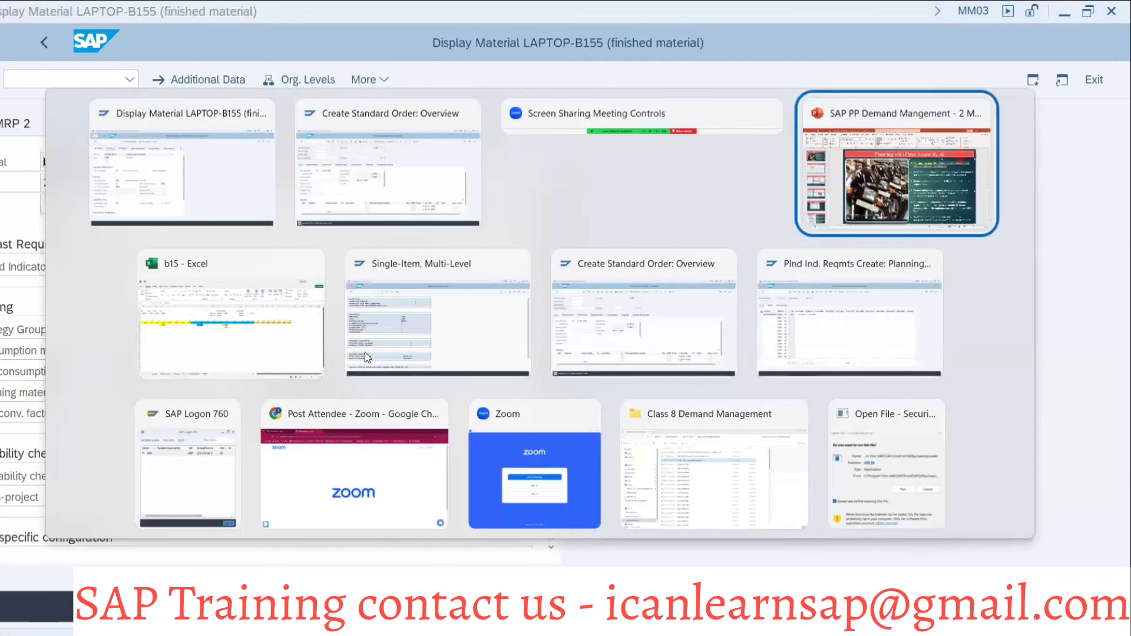
key(shift+Tab)
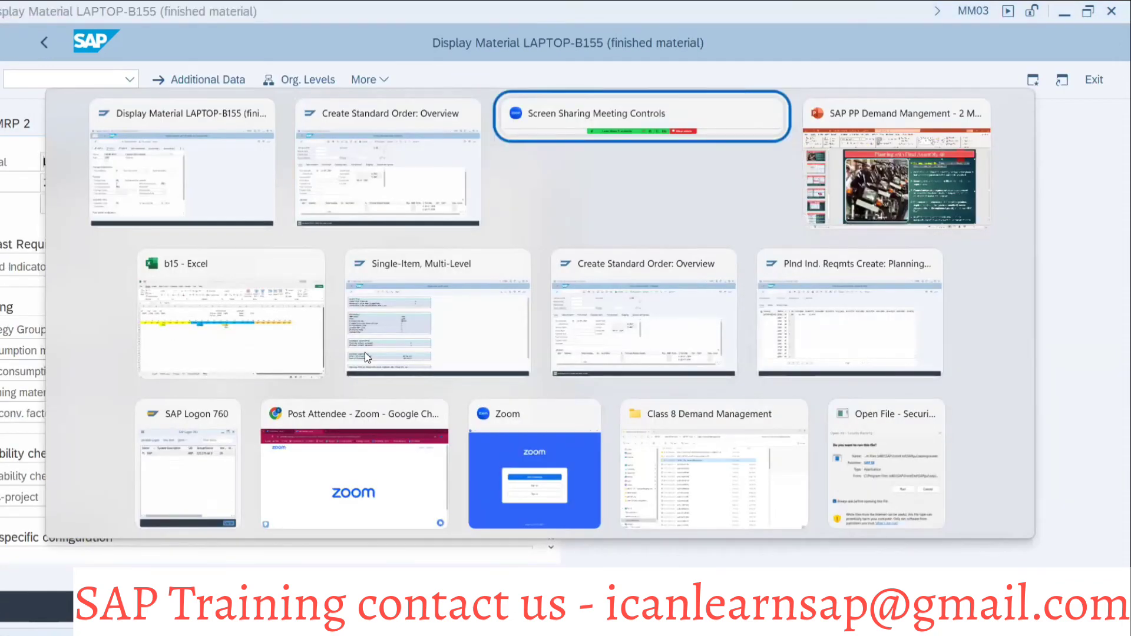
key(Escape)
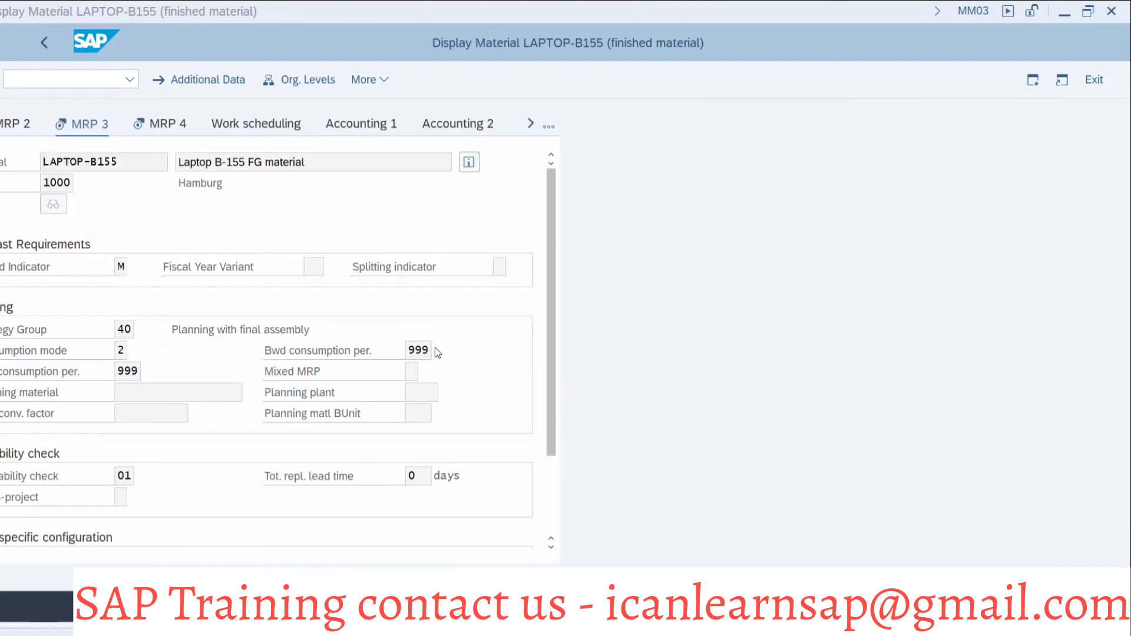
- Switch to the b15 workbook in Excel and select the day 14 entry in the consumption timeline
key(alt+Tab)
key(Tab)
key(Tab)
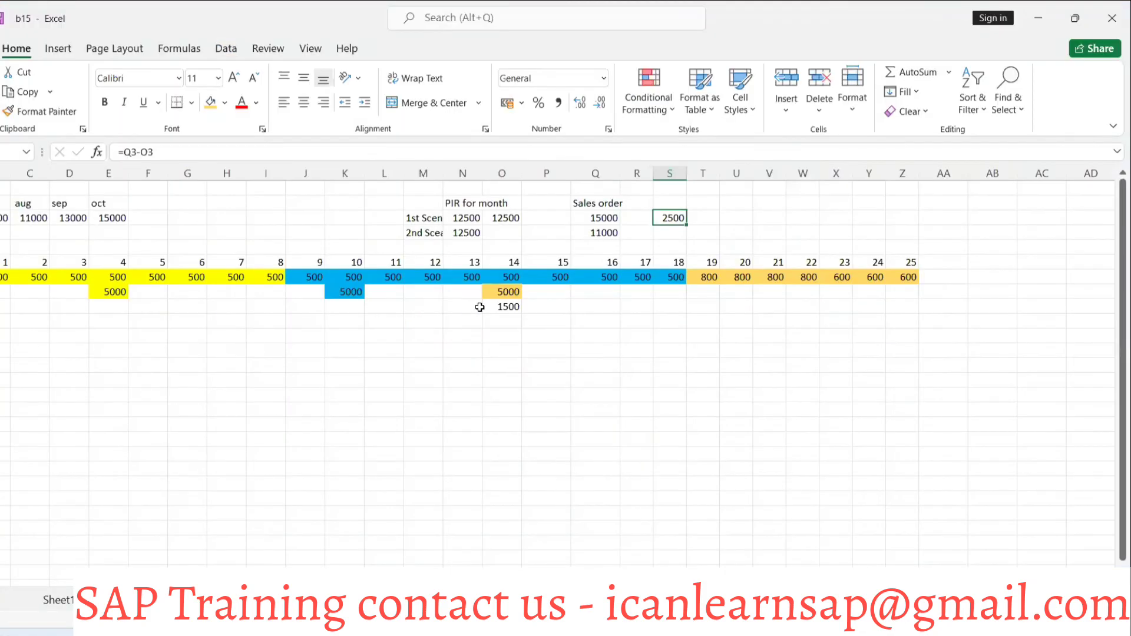
click(487, 292)
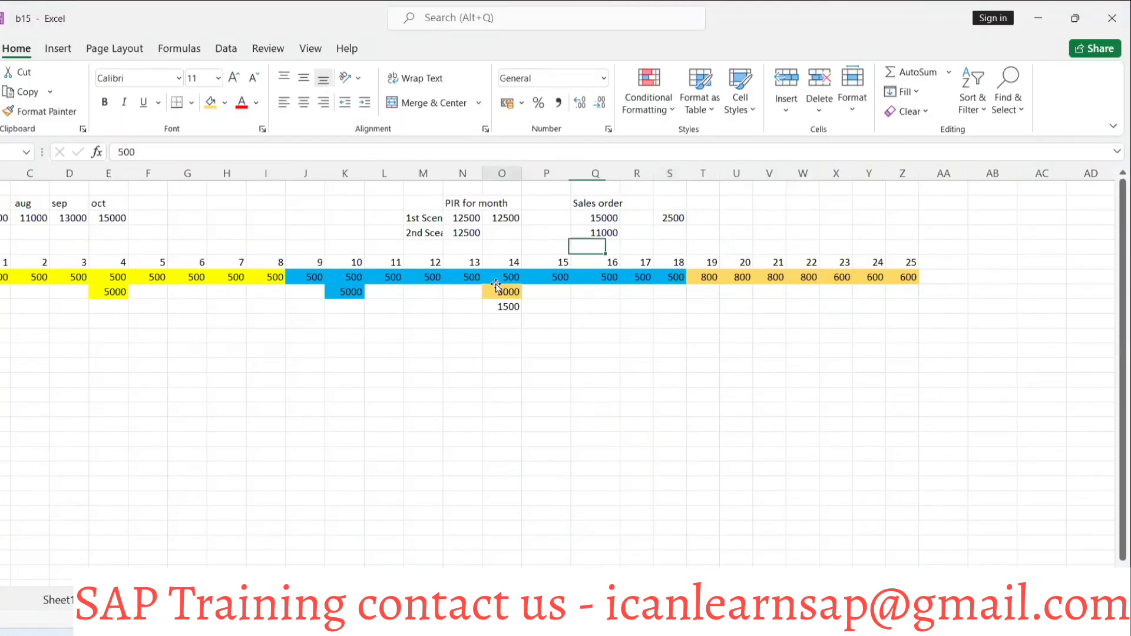